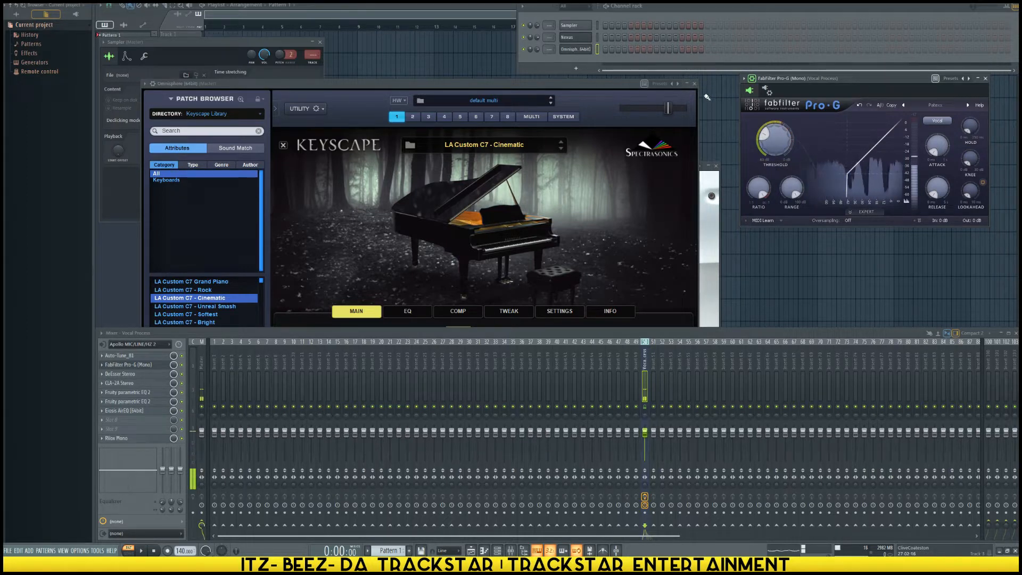
# Close the Keyscape instrument window and move the Nexus window into the clear space above the mixer.
pyautogui.click(695, 83)
pyautogui.moveTo(582, 171); pyautogui.dragTo(444, 105)
# Look through the Nexus presets in the Classical category and in the string search category.
pyautogui.moveTo(404, 196); pyautogui.dragTo(406, 152)
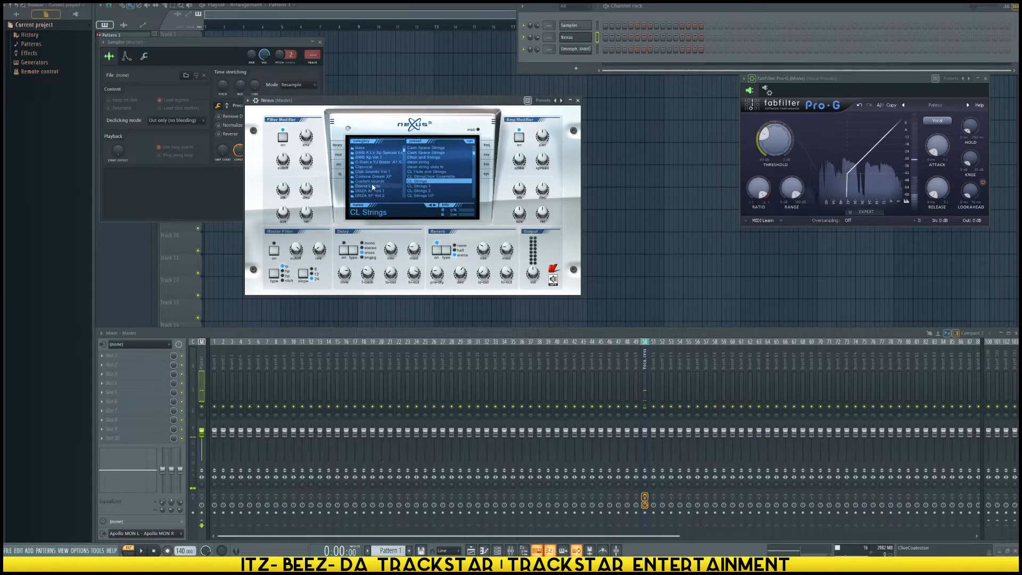
pyautogui.click(365, 167)
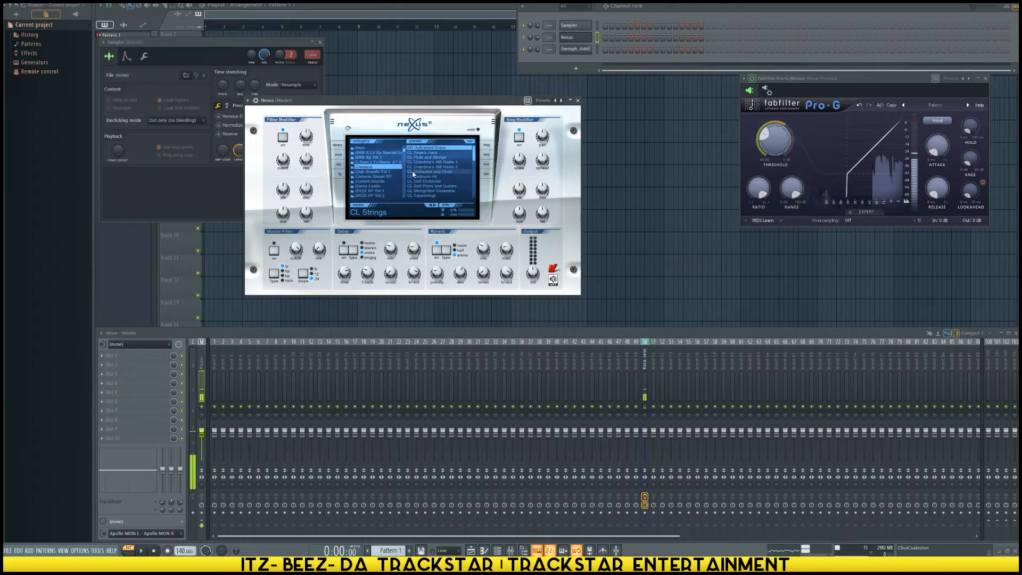
pyautogui.moveTo(474, 157); pyautogui.dragTo(473, 191)
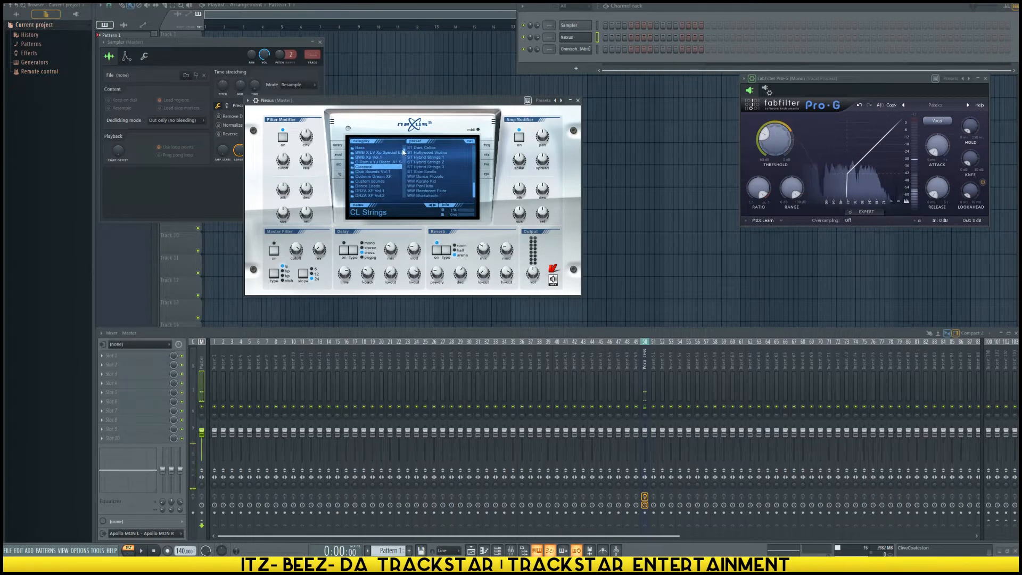
pyautogui.click(401, 149)
pyautogui.moveTo(405, 152); pyautogui.dragTo(404, 195)
pyautogui.click(388, 196)
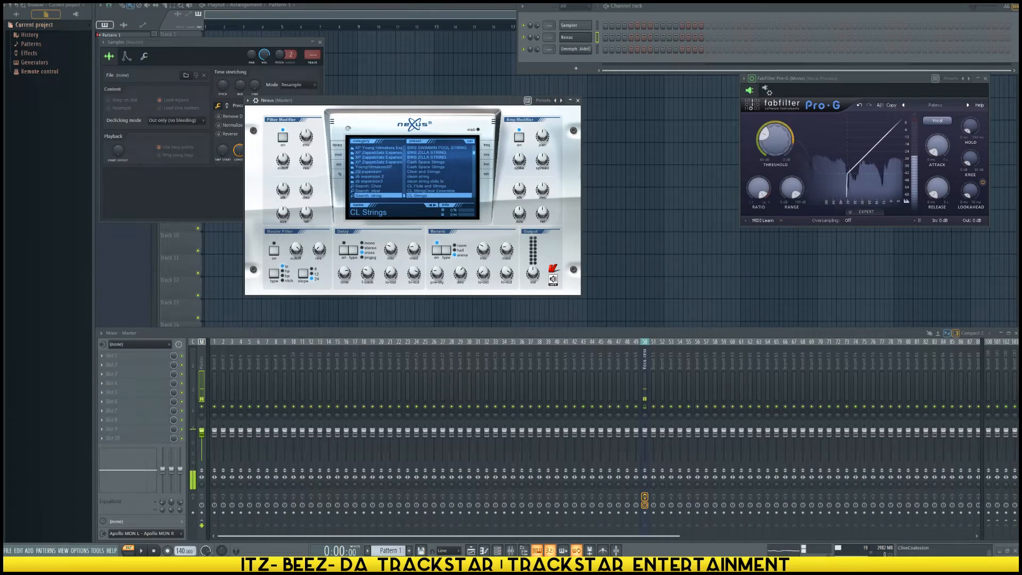
# Set the project tempo to 100 BPM.
pyautogui.rightClick(184, 551)
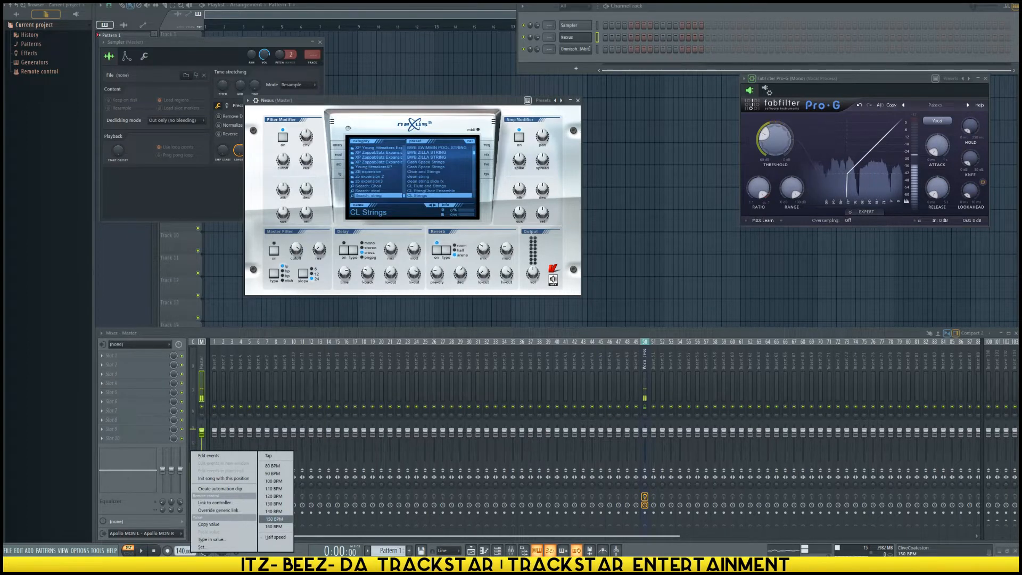
pyautogui.hotkey('alt', 'Tab')
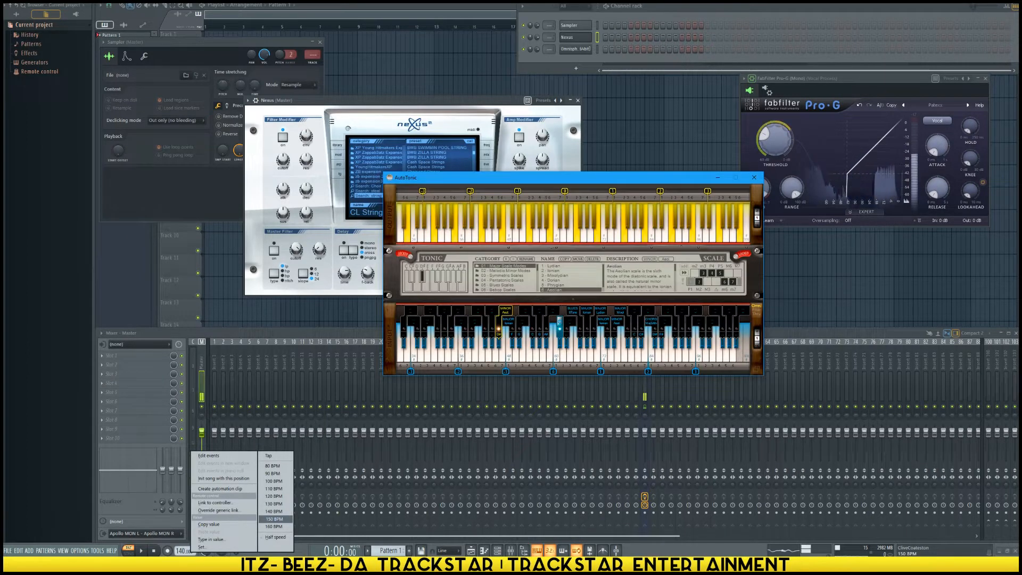
pyautogui.click(502, 435)
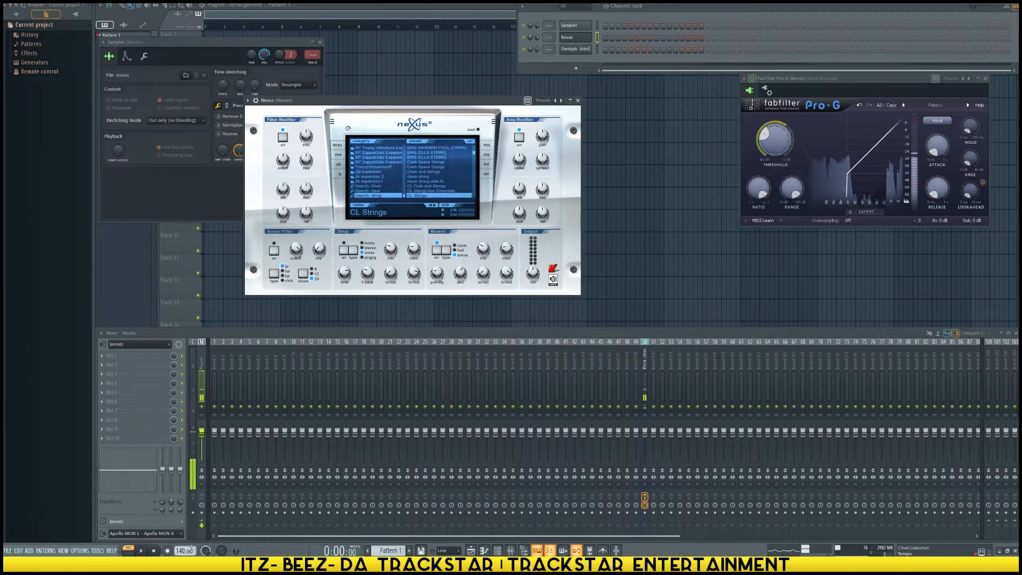
pyautogui.rightClick(196, 547)
pyautogui.click(263, 484)
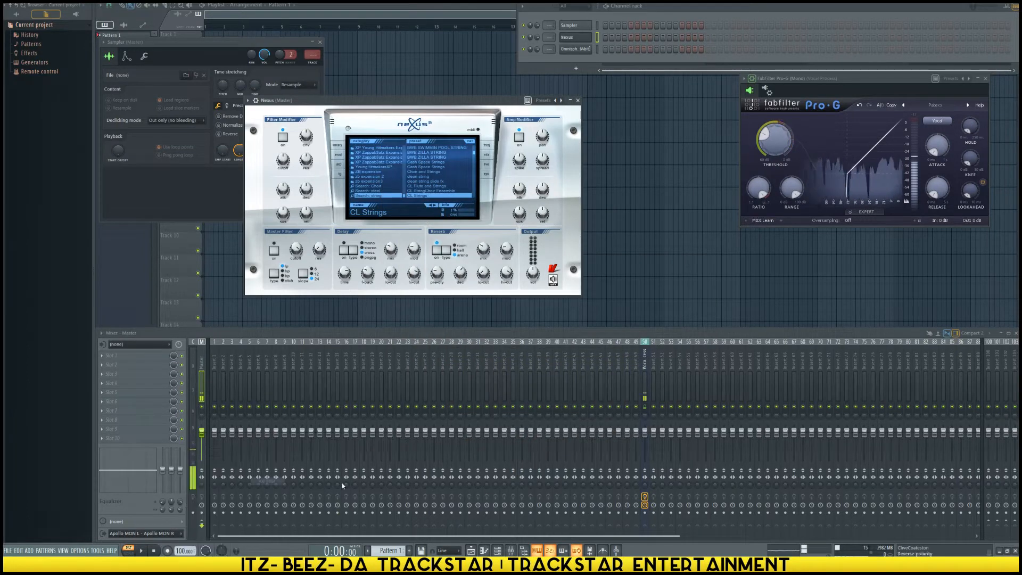
# Open the piano roll of the Nexus channel.
pyautogui.rightClick(578, 40)
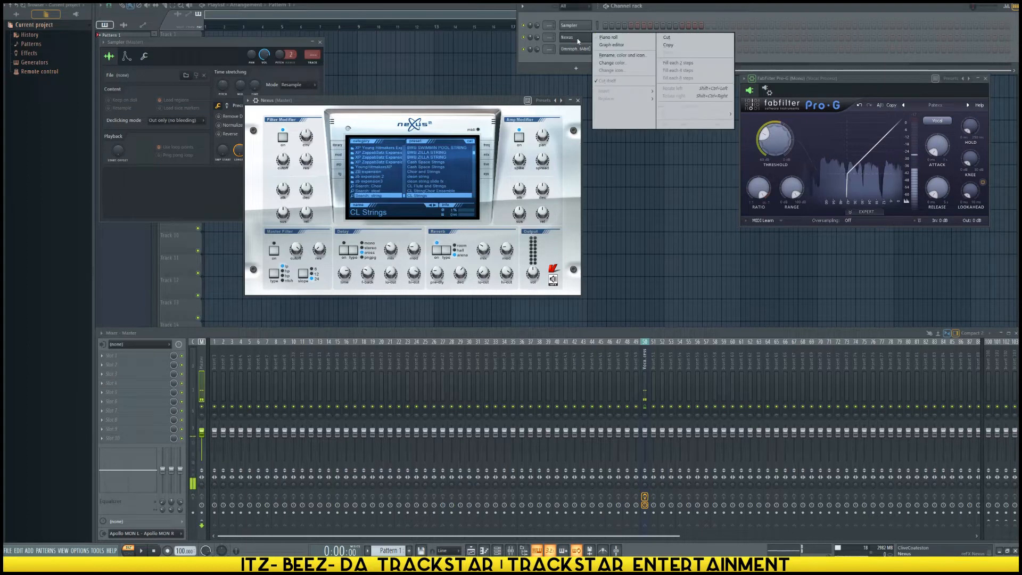
pyautogui.click(608, 38)
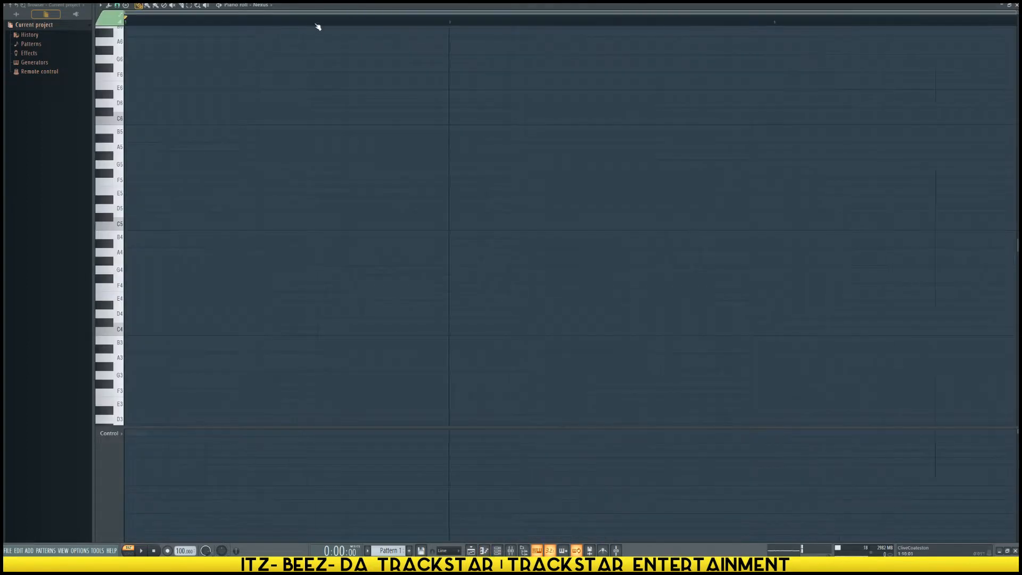
pyautogui.click(873, 61)
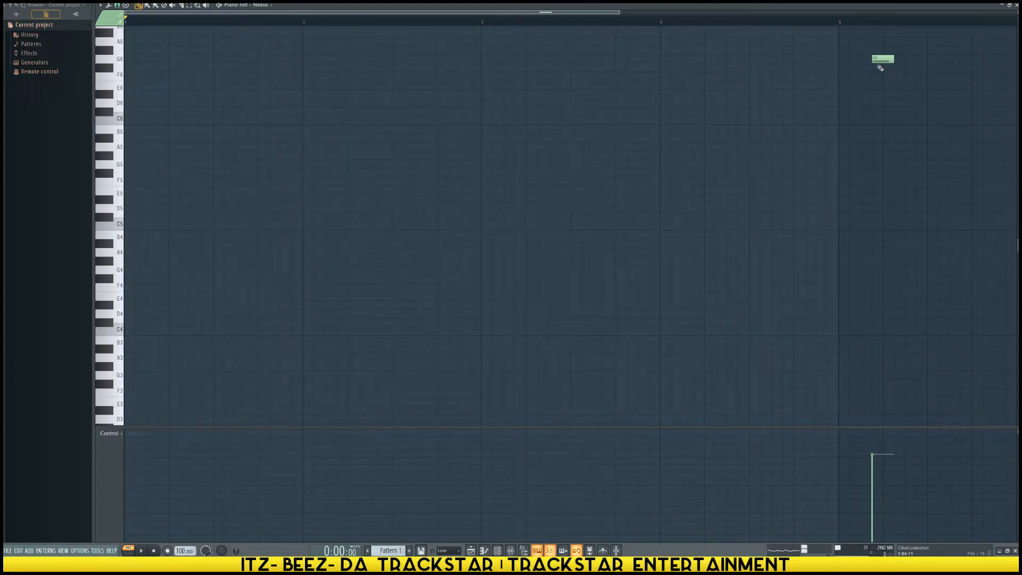
pyautogui.click(168, 551)
pyautogui.press('space')
pyautogui.press('space')
pyautogui.press('F5')
pyautogui.press('F5')
pyautogui.press('F6')
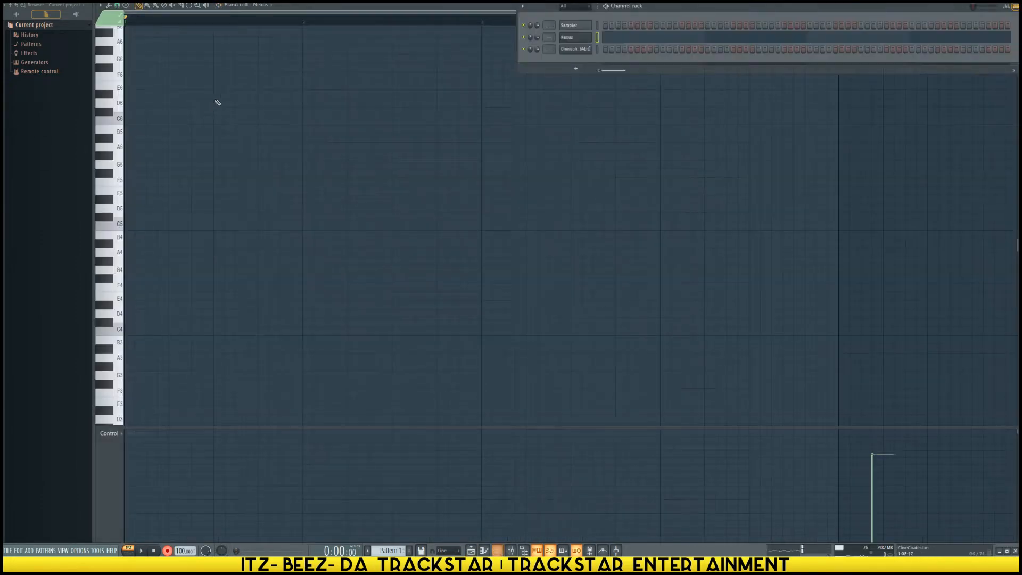
pyautogui.rightClick(580, 38)
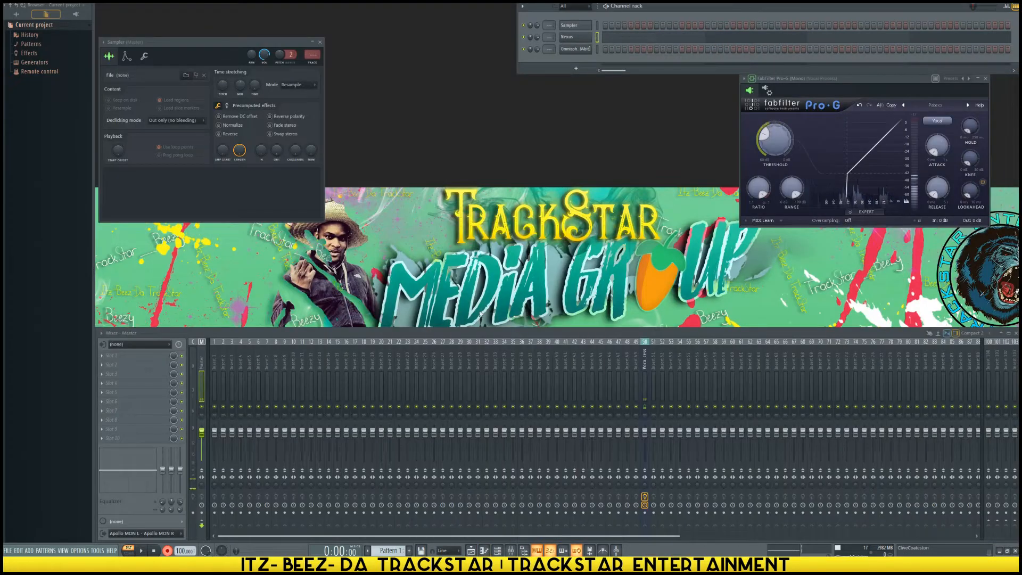
pyautogui.rightClick(567, 30)
pyautogui.rightClick(573, 38)
pyautogui.click(597, 39)
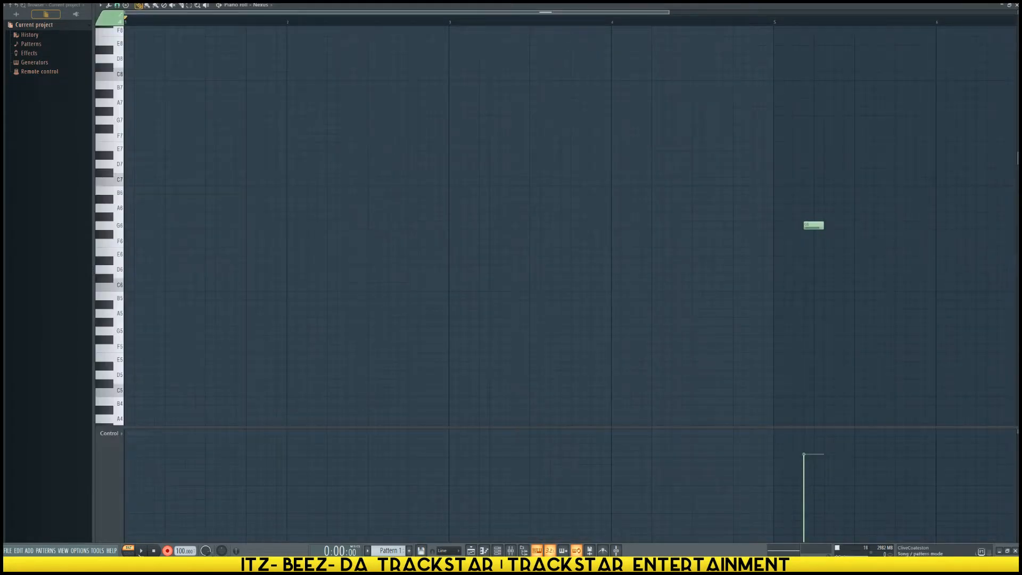
# Arm recording for everything and record four CL Strings chords from bar 1 to just past the start of bar 3.
pyautogui.click(168, 551)
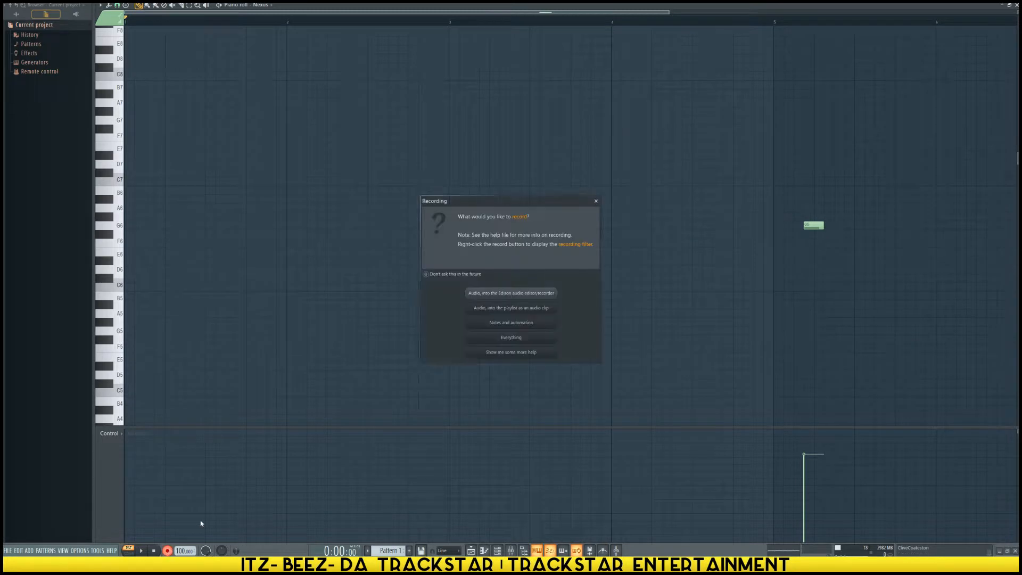
pyautogui.click(517, 340)
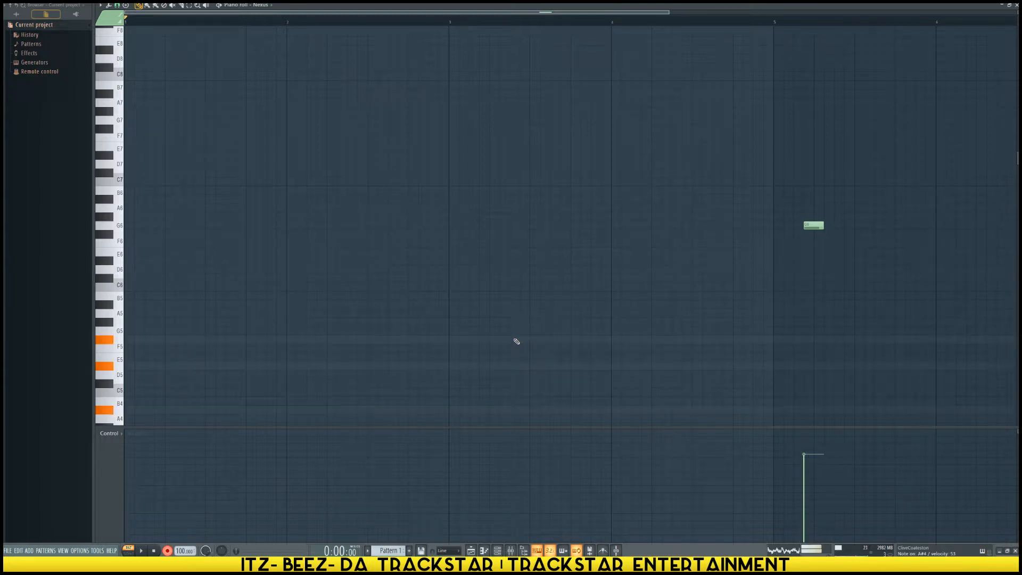
pyautogui.press('space')
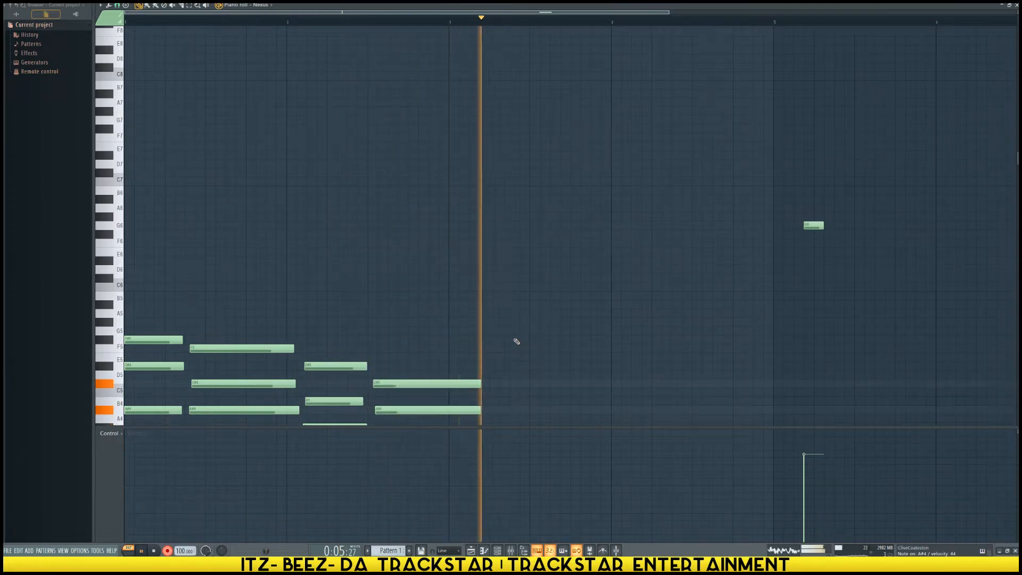
pyautogui.press('space')
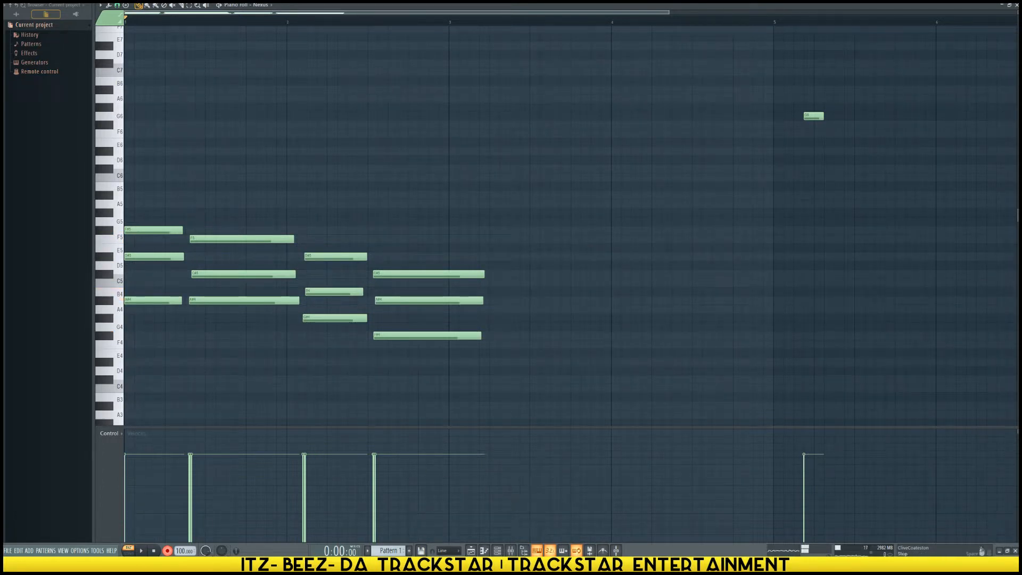
# Record the second half of the chord progression into bar 5 and quantize all recorded notes.
pyautogui.click(141, 551)
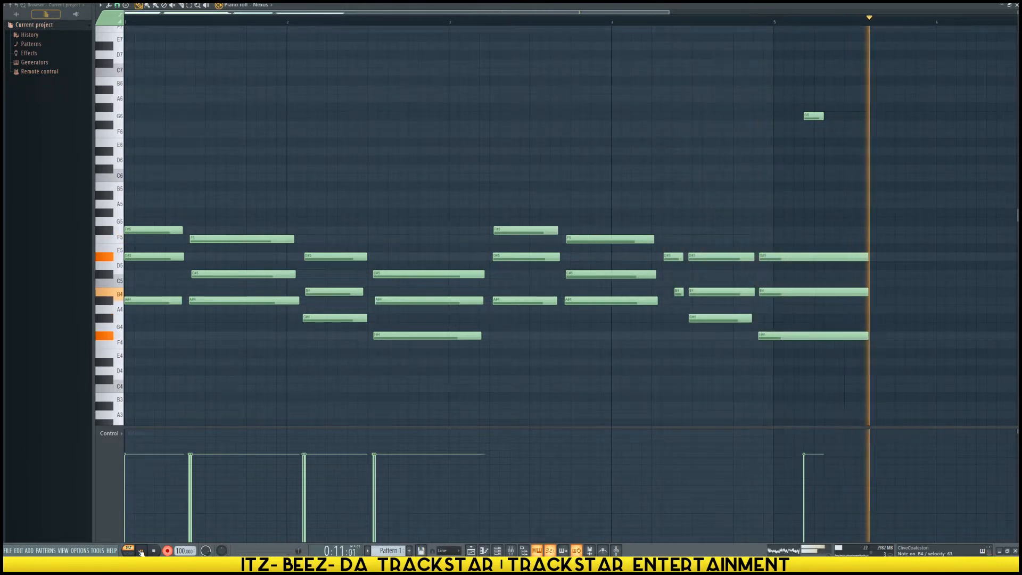
pyautogui.press('space')
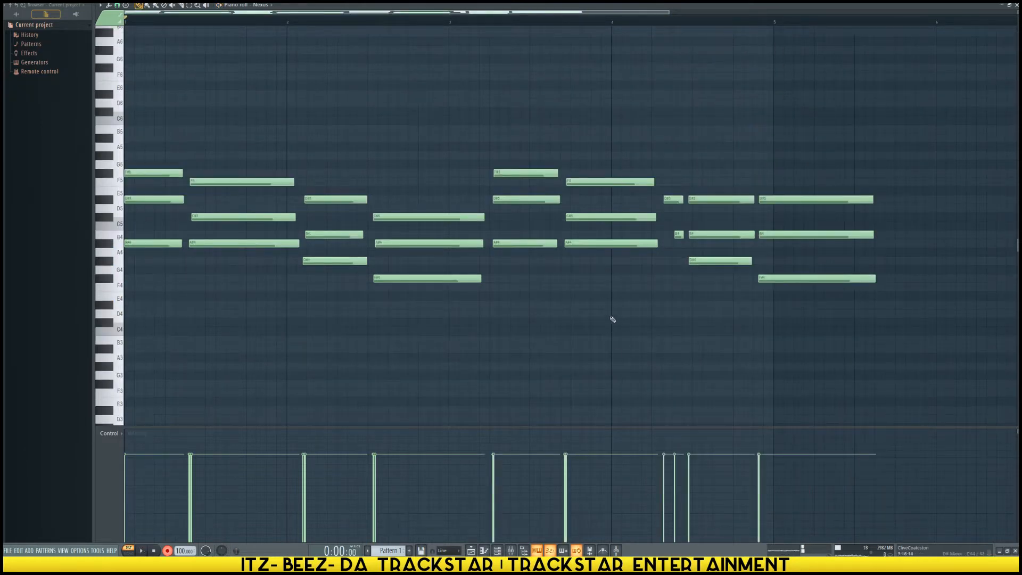
pyautogui.scroll(2, 578, 303)
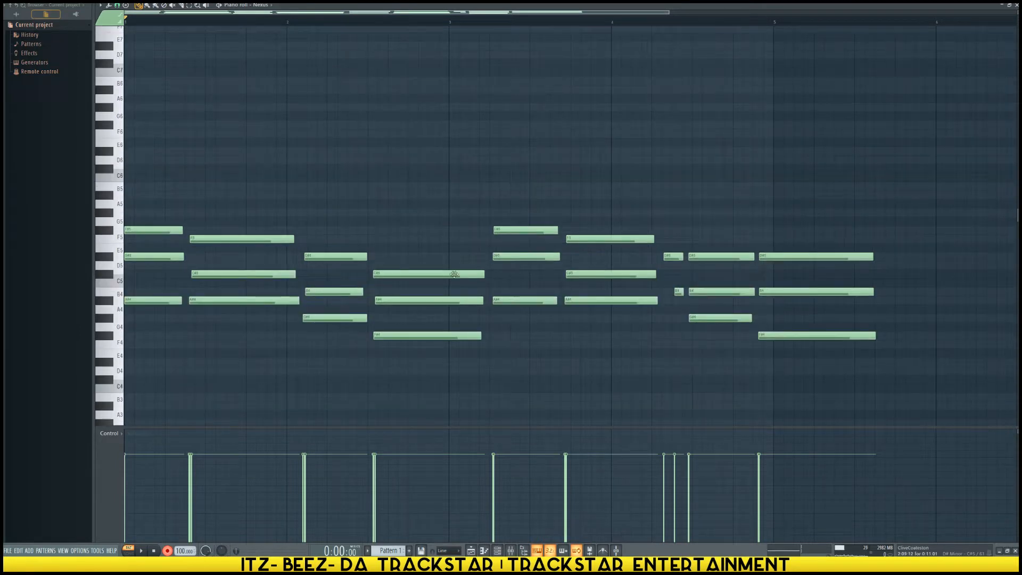
pyautogui.hotkey('ctrl', 'q')
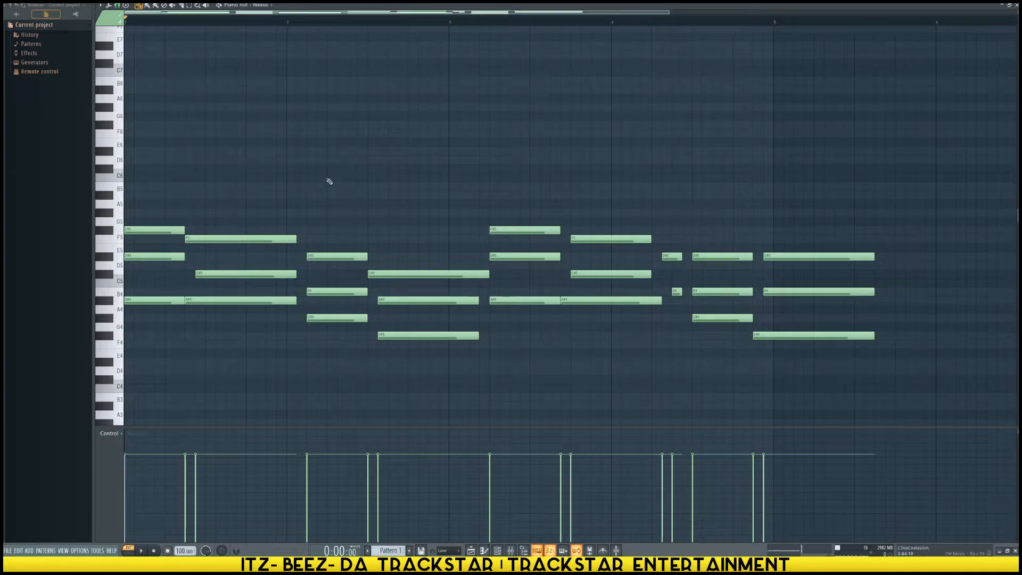
pyautogui.press('F9')
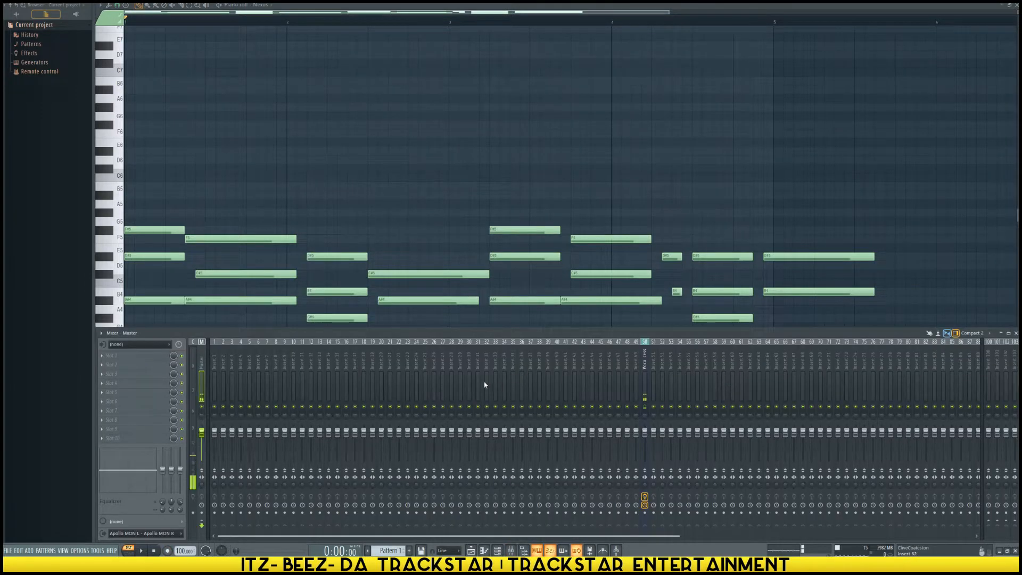
pyautogui.press('F5')
pyautogui.press('F5')
pyautogui.press('F5')
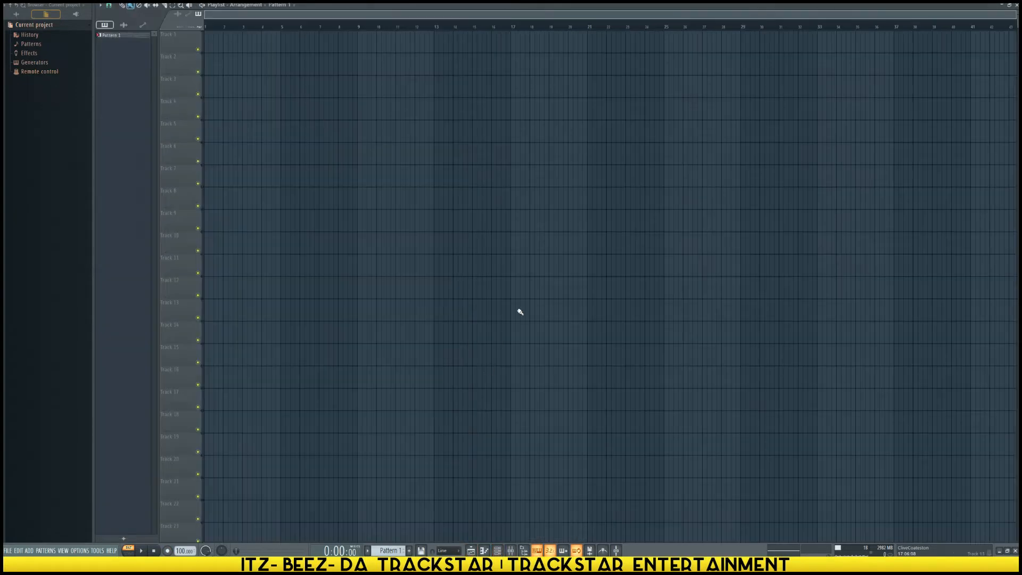
pyautogui.press('F6')
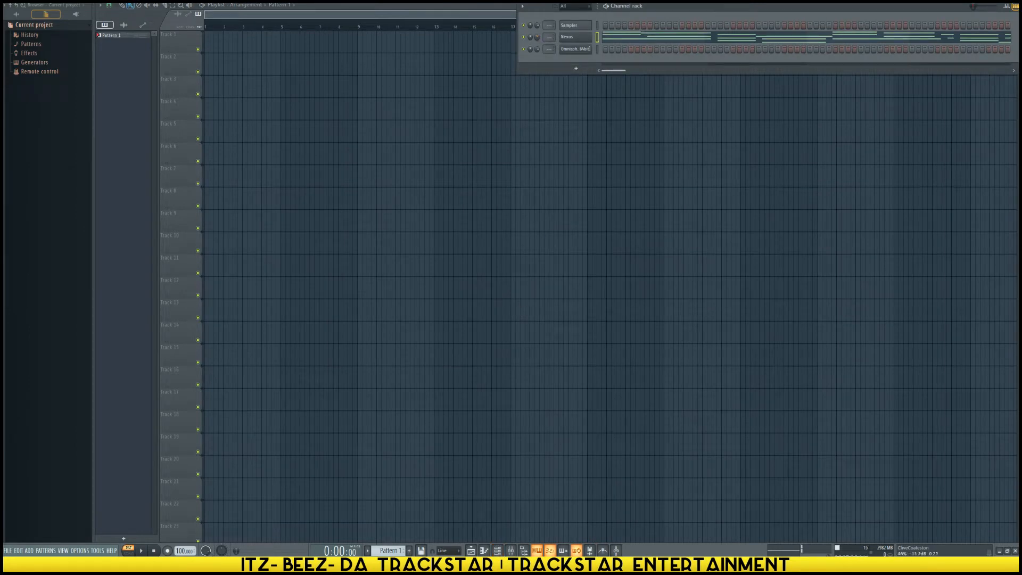
pyautogui.press('F7')
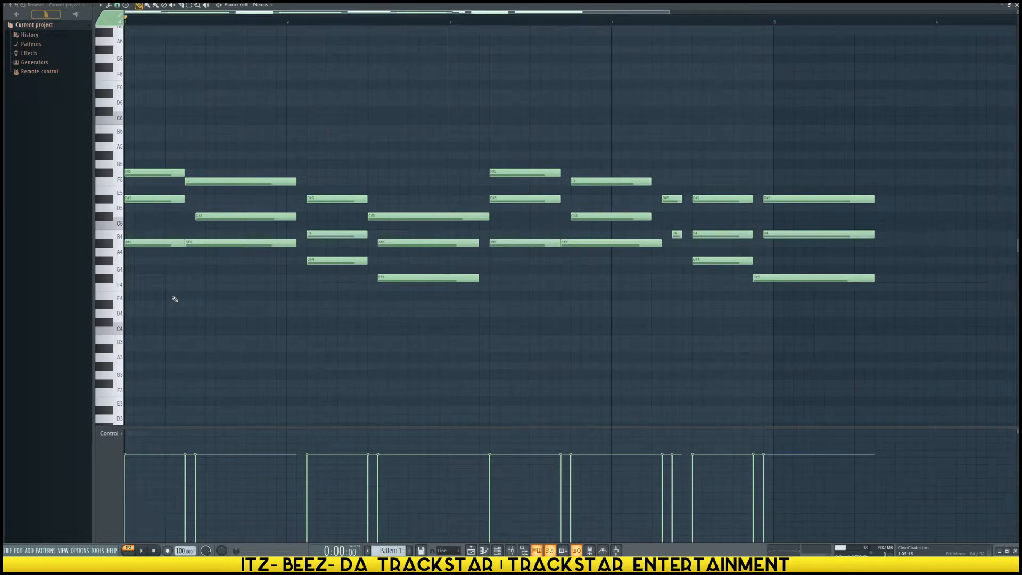
# Play back the quantized chords and lower the project tempo to 90 BPM.
pyautogui.press('space')
pyautogui.press('space')
pyautogui.scroll(-4, 185, 551)
pyautogui.press('space')
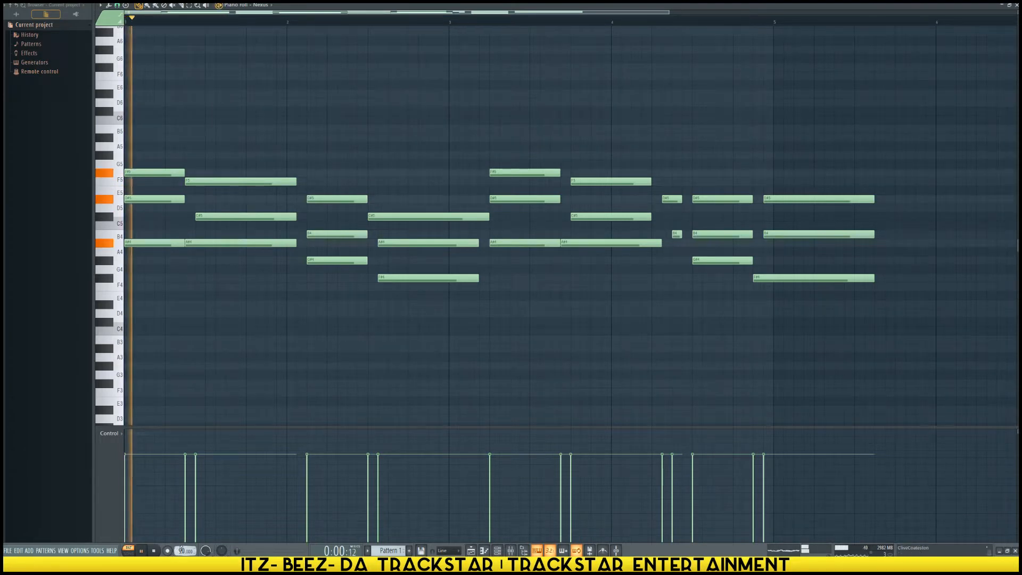
pyautogui.press('space')
# Align the start of the second chord's middle note with its other notes and shorten the first chord slightly.
pyautogui.moveTo(215, 217); pyautogui.dragTo(205, 216)
pyautogui.moveTo(167, 143); pyautogui.dragTo(173, 245)
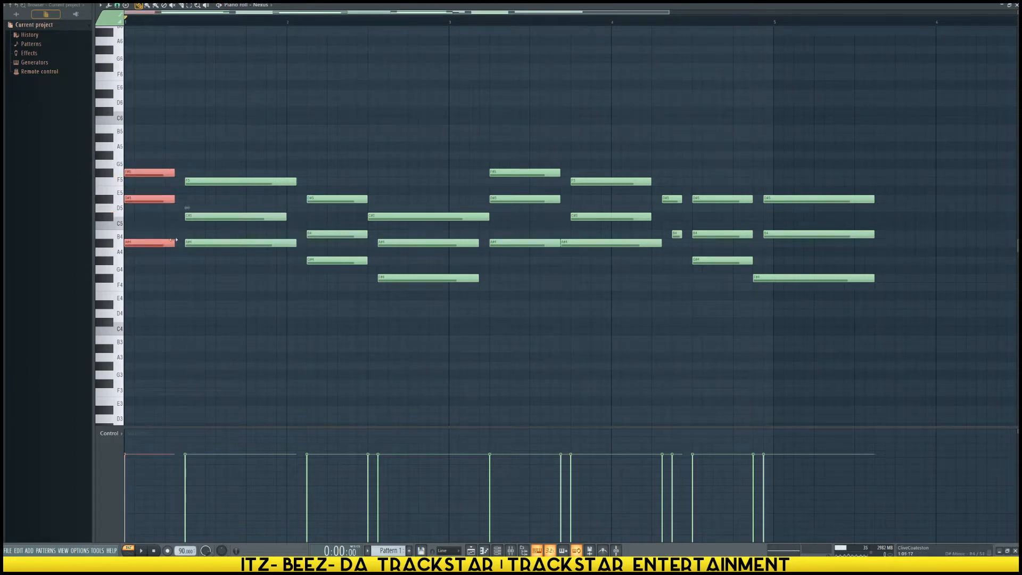
# Shorten all three notes of the second chord to one common end before bar 2, checking with playback.
pyautogui.moveTo(296, 168); pyautogui.dragTo(288, 246)
pyautogui.press('space')
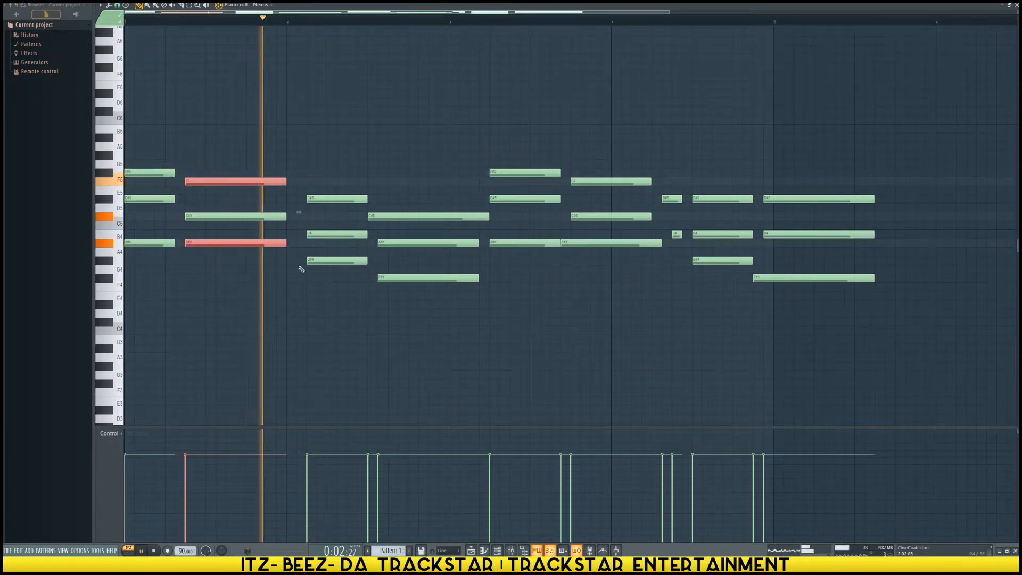
pyautogui.press('space')
pyautogui.moveTo(283, 167); pyautogui.dragTo(264, 244)
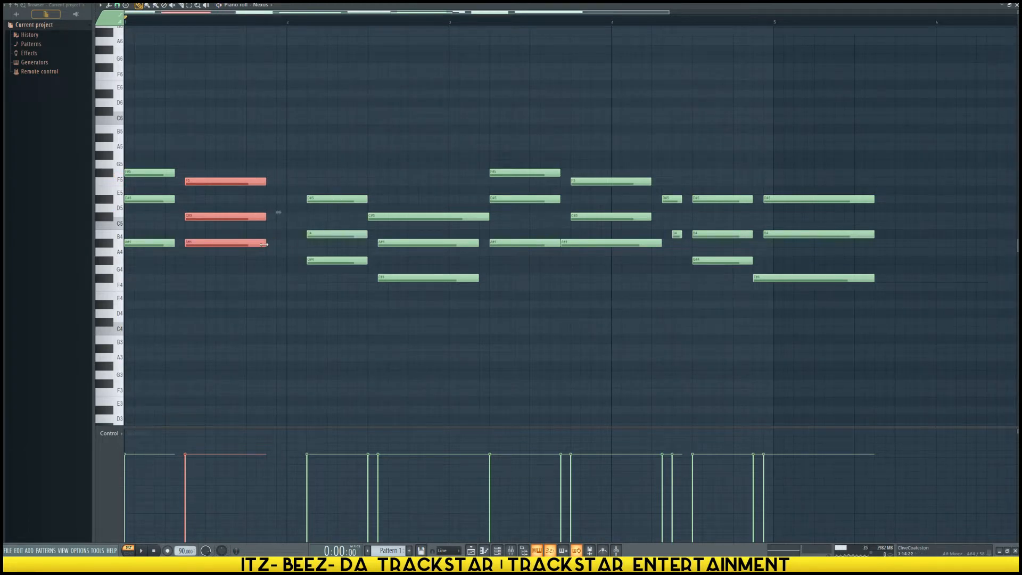
# Move the third chord earlier so it starts exactly at bar 2, and play the result.
pyautogui.moveTo(345, 181); pyautogui.dragTo(303, 262)
pyautogui.press('space')
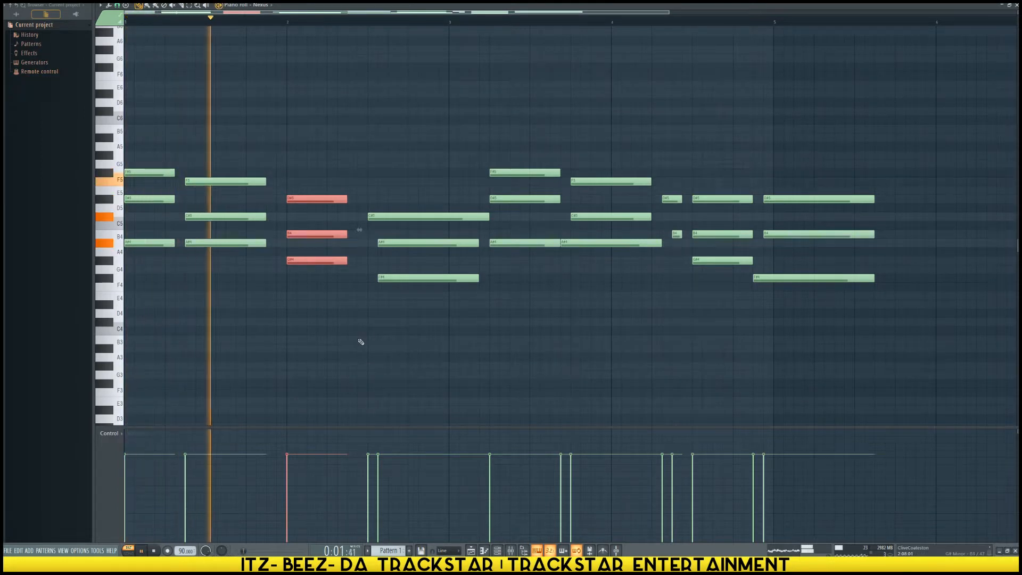
pyautogui.press('space')
# Move the fourth chord directly behind the third and trim its top note to match the other two notes.
pyautogui.moveTo(397, 213); pyautogui.dragTo(373, 277)
pyautogui.keyDown('ctrl'); pyautogui.click(354, 229); pyautogui.keyUp('ctrl')
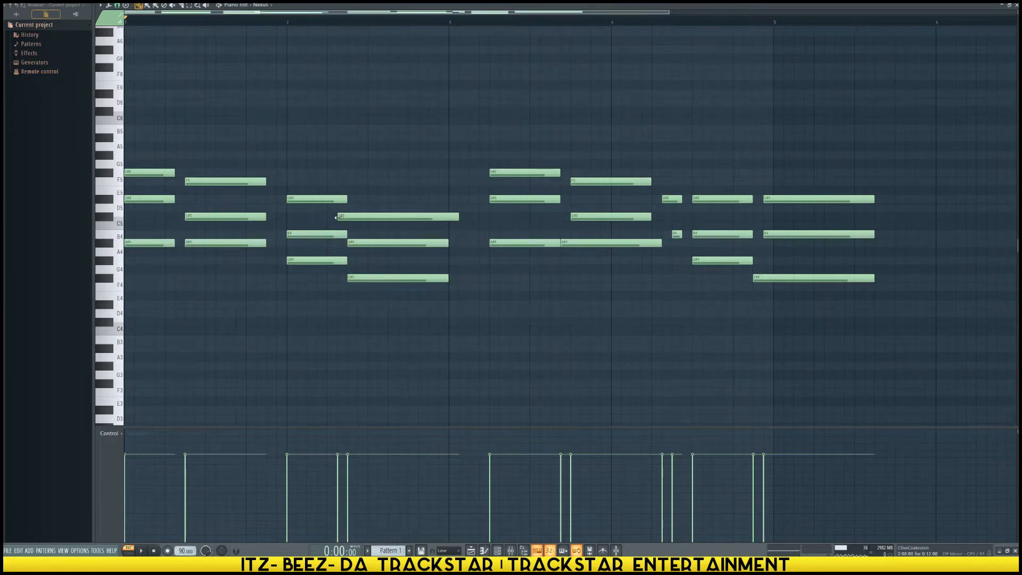
pyautogui.moveTo(339, 217); pyautogui.dragTo(349, 217)
pyautogui.press('space')
pyautogui.moveTo(458, 217); pyautogui.dragTo(450, 218)
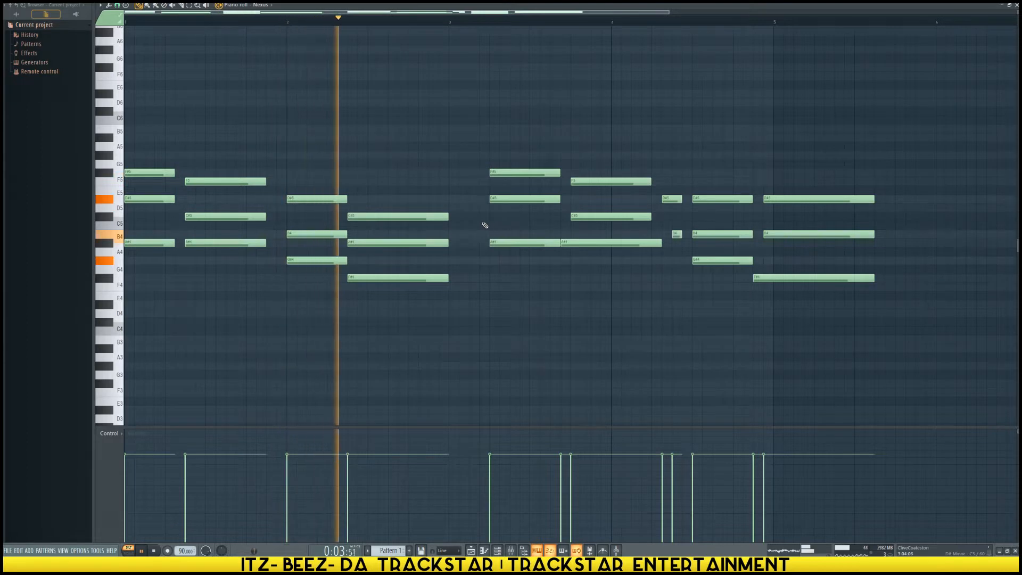
pyautogui.press('space')
# Select all notes of the second half and move them earlier so they start at bar 3.
pyautogui.moveTo(534, 98); pyautogui.dragTo(890, 346)
pyautogui.moveTo(506, 240); pyautogui.dragTo(468, 245)
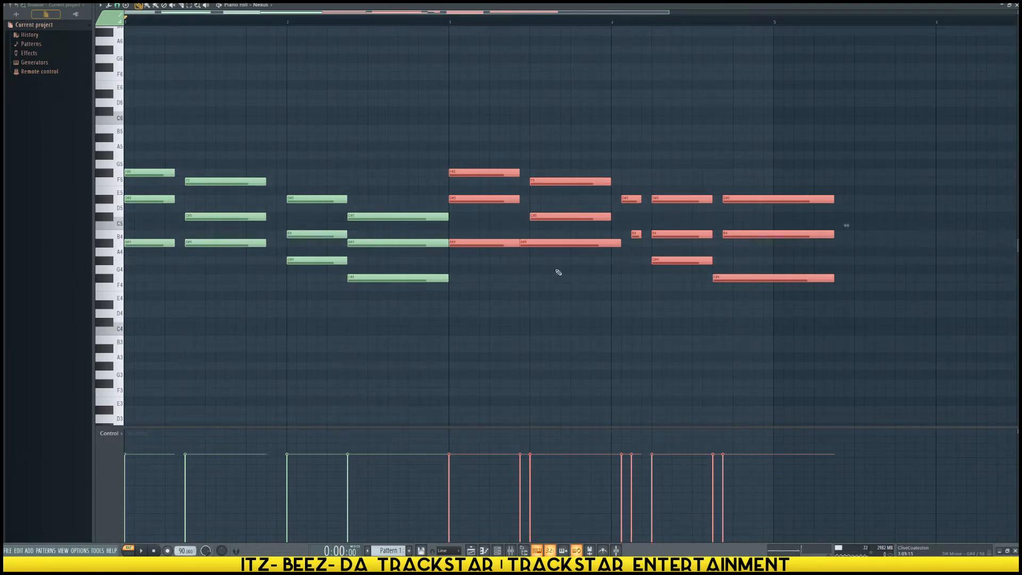
pyautogui.keyDown('ctrl'); pyautogui.click(577, 282); pyautogui.keyUp('ctrl')
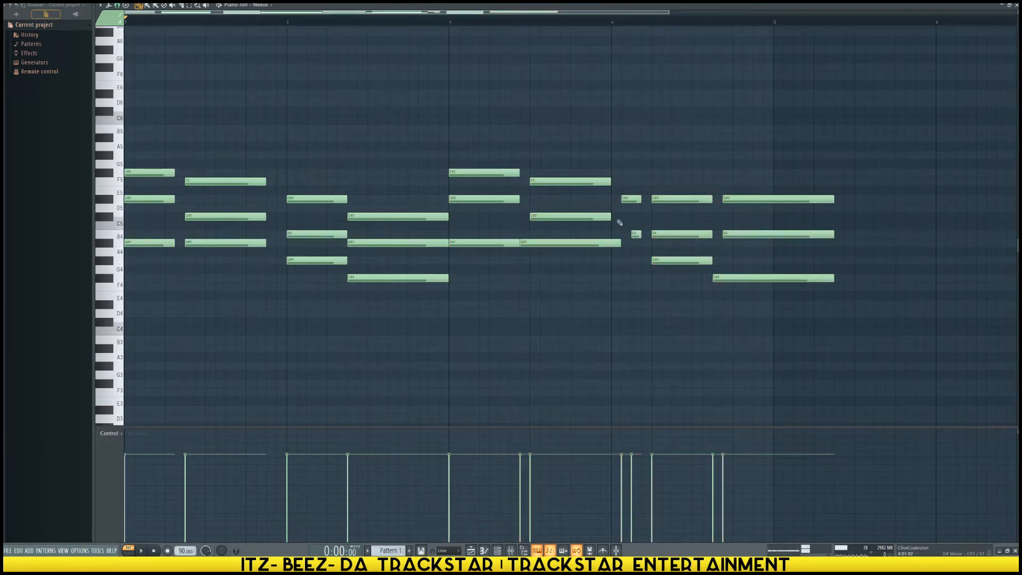
# Shorten the chord at bar 3 slightly, move the next chord's upper two notes earlier, and trim its bottom note to match, checking with playback.
pyautogui.click(449, 18)
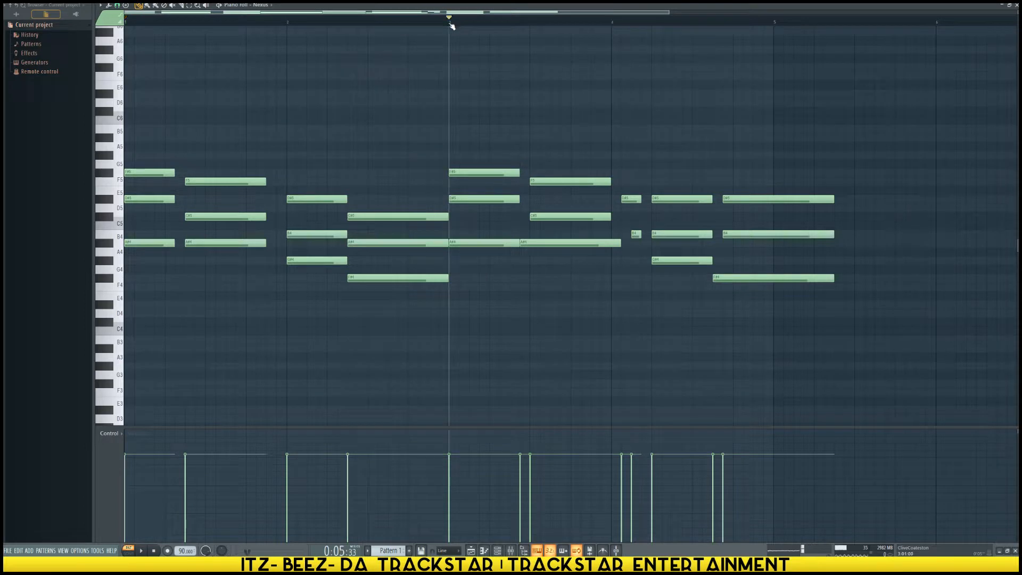
pyautogui.press('space')
pyautogui.press('space')
pyautogui.moveTo(520, 133); pyautogui.dragTo(513, 264)
pyautogui.moveTo(517, 173); pyautogui.dragTo(527, 217)
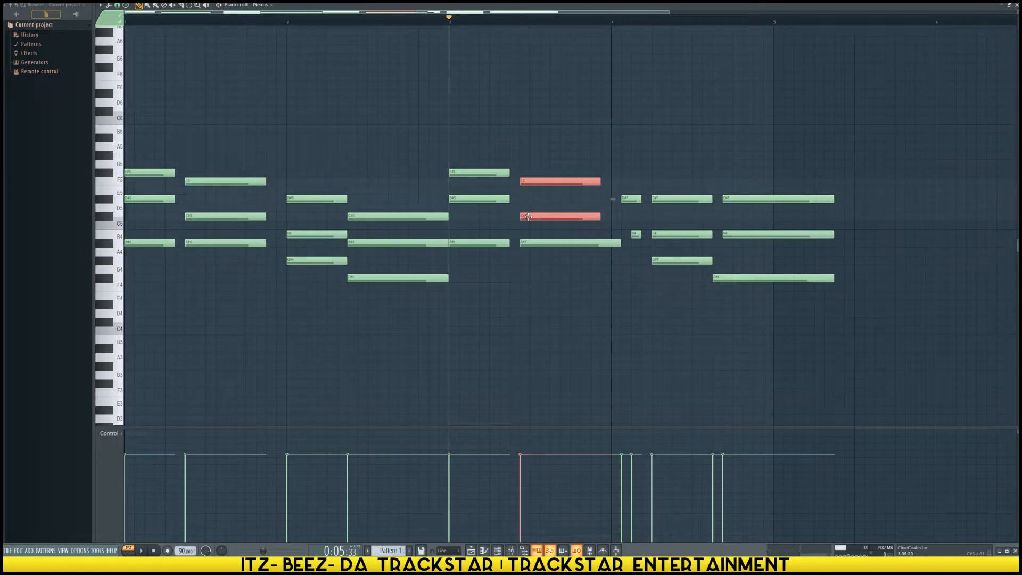
pyautogui.click(572, 232)
pyautogui.moveTo(619, 246); pyautogui.dragTo(601, 245)
pyautogui.press('space')
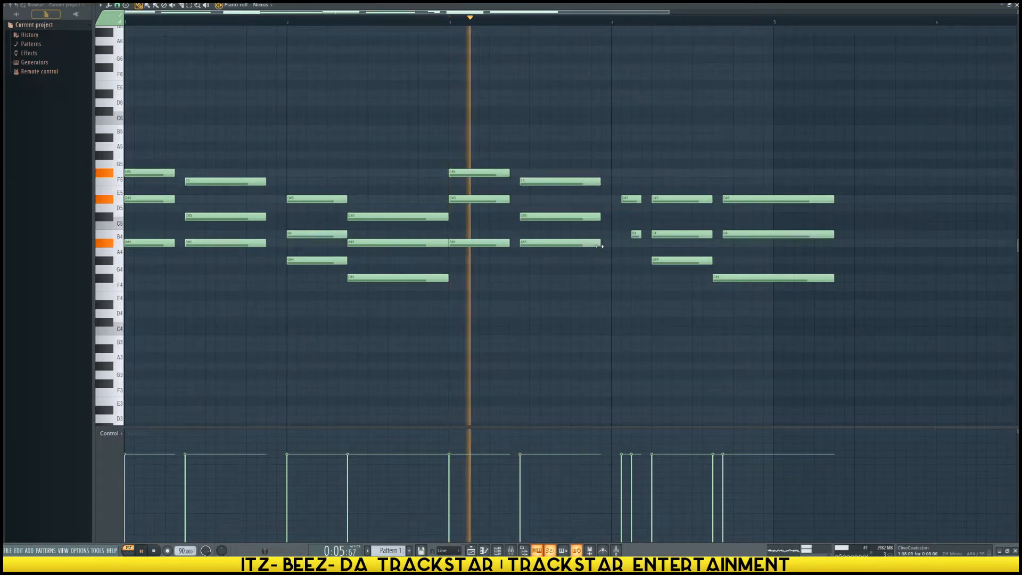
# Shorten the bar 3 chord a bit more, move all three notes of the following chord earlier by the same amount, and play the result.
pyautogui.moveTo(510, 265); pyautogui.dragTo(517, 136)
pyautogui.moveTo(502, 173); pyautogui.dragTo(492, 174)
pyautogui.moveTo(558, 153); pyautogui.dragTo(534, 245)
pyautogui.press('space')
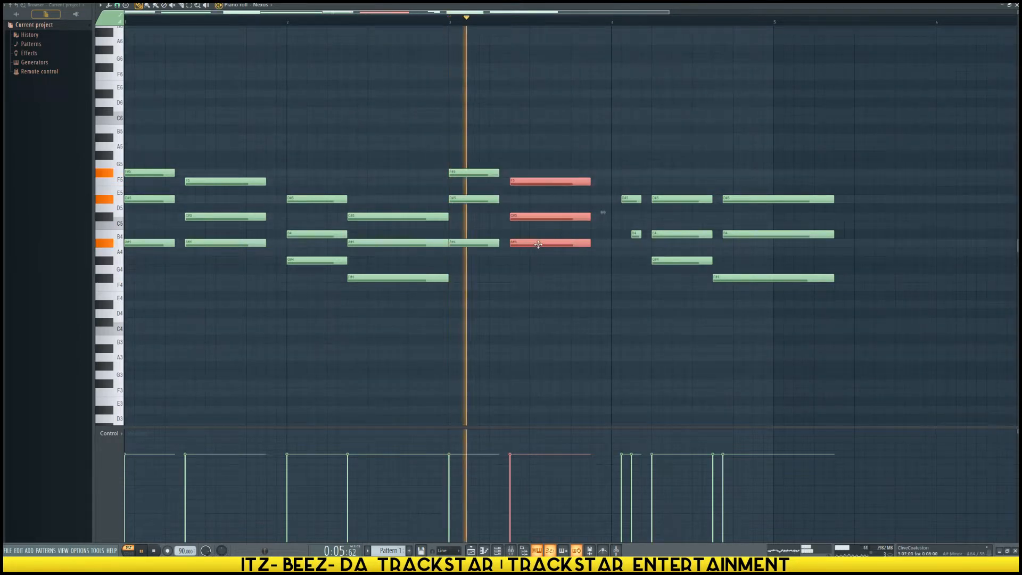
pyautogui.press('space')
# Trim the three notes of the chord before bar 3 so they end slightly ahead of the bar, and play the transition.
pyautogui.moveTo(449, 212); pyautogui.dragTo(440, 301)
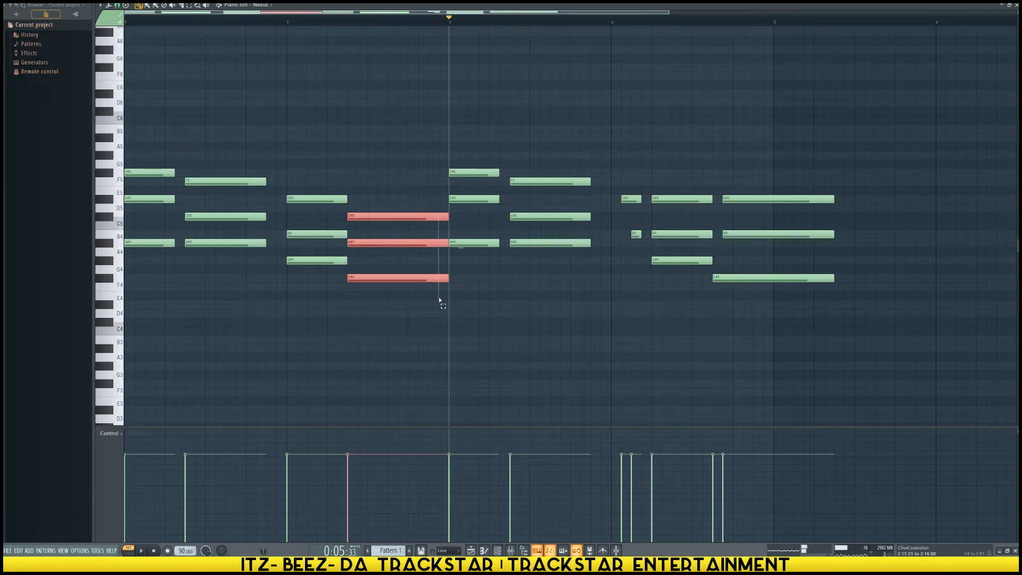
pyautogui.scroll(8, 439, 19)
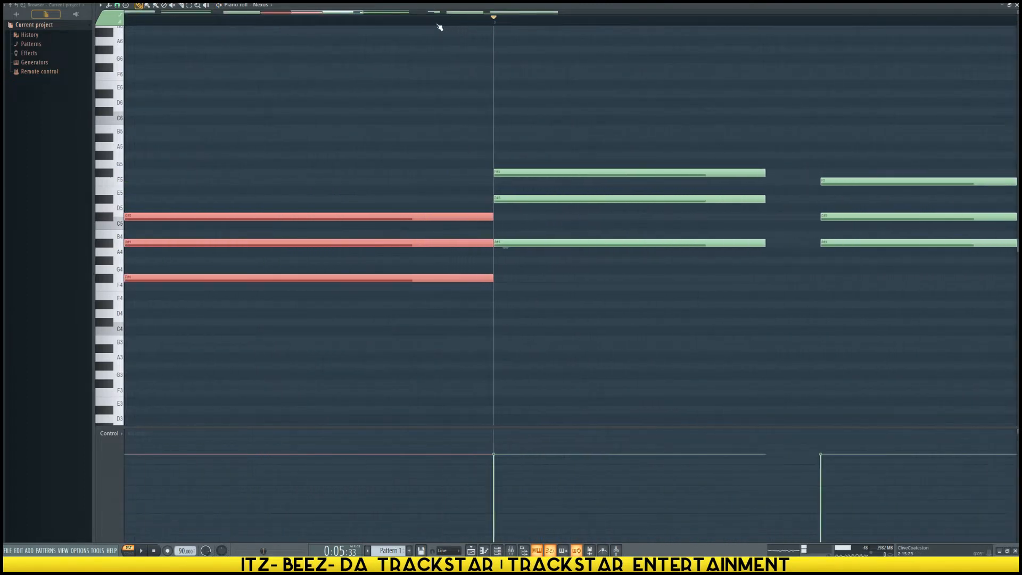
pyautogui.moveTo(516, 217); pyautogui.dragTo(484, 216)
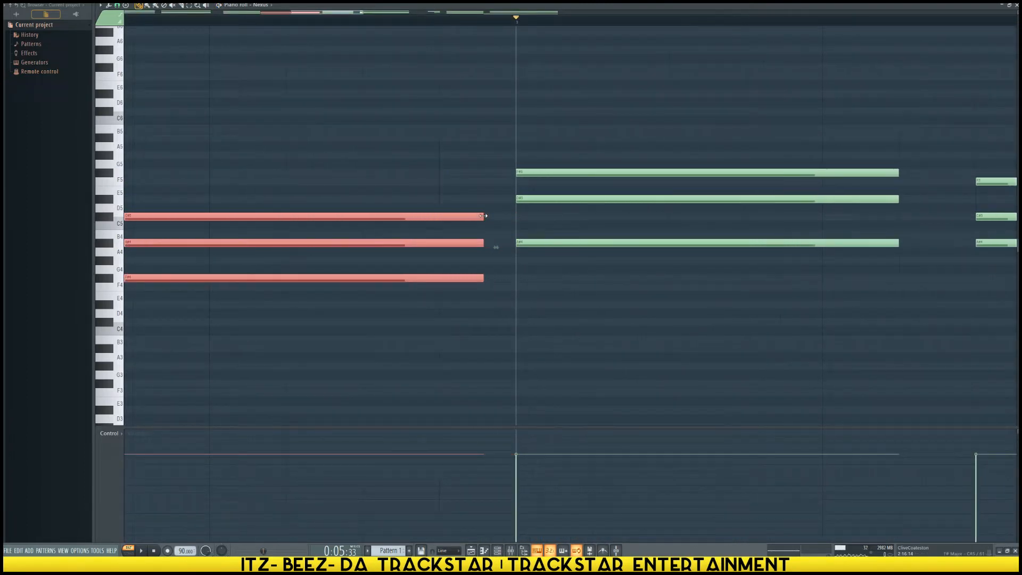
pyautogui.scroll(-8, 504, 23)
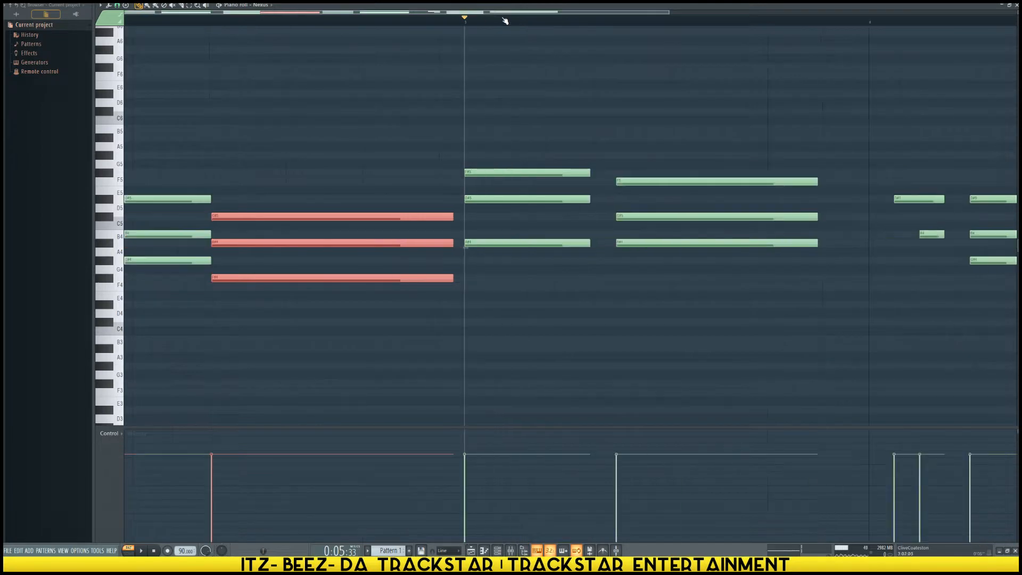
pyautogui.click(390, 21)
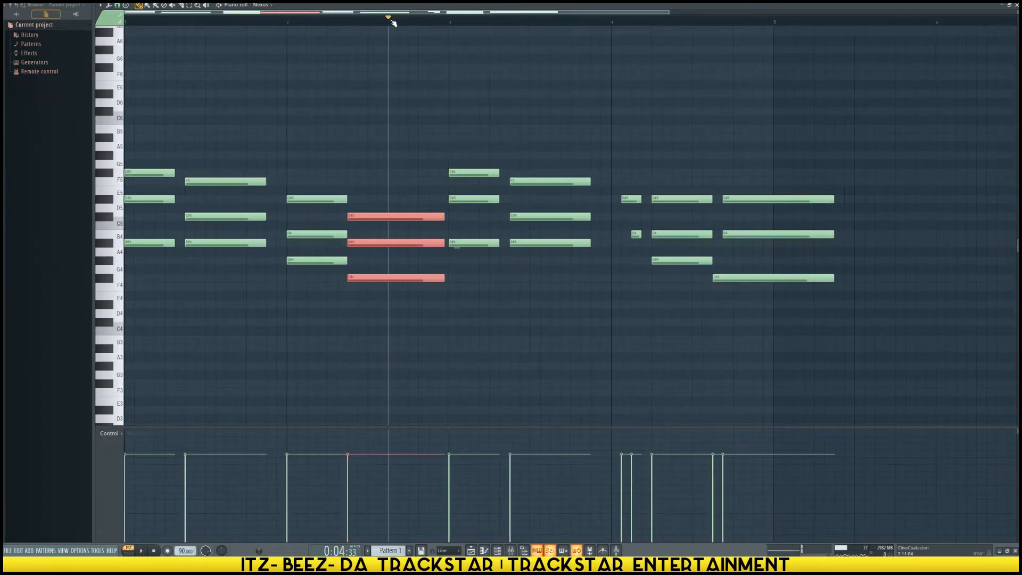
pyautogui.press('space')
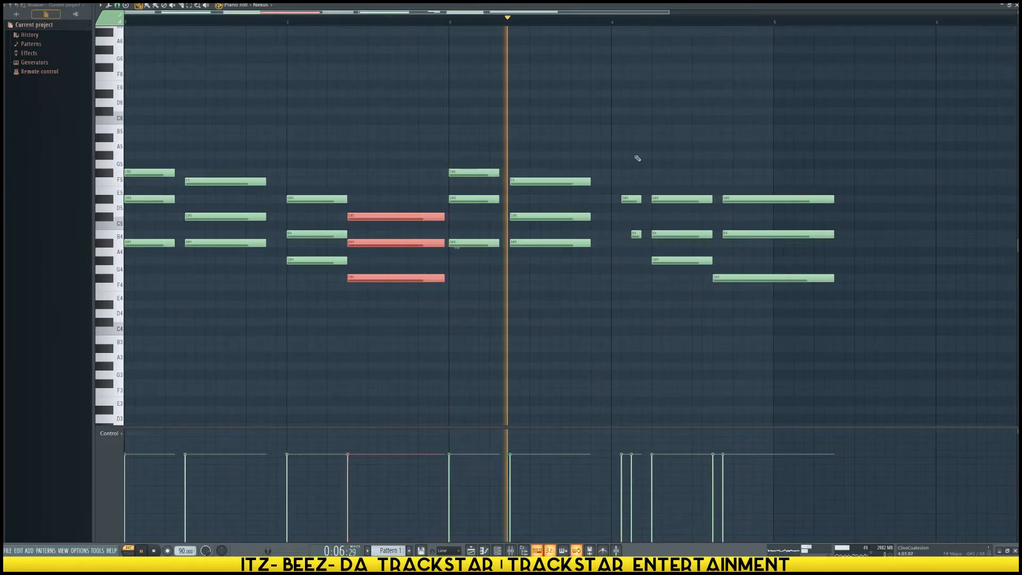
pyautogui.press('space')
# Place the two short notes back to back directly before bar 4, and shift the last two chords earlier so the shortened first one starts at bar 4.
pyautogui.moveTo(631, 199); pyautogui.dragTo(601, 199)
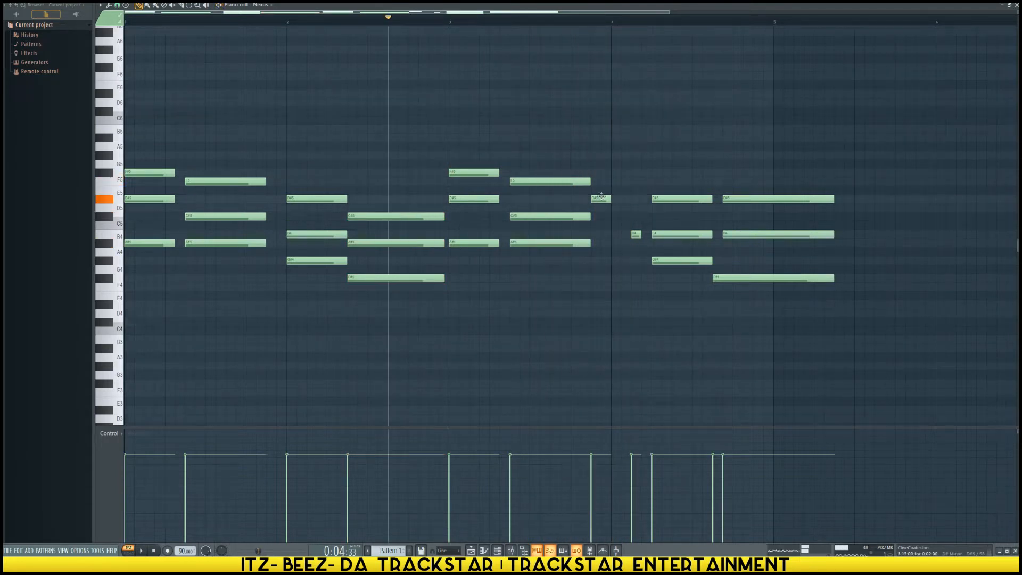
pyautogui.moveTo(636, 234); pyautogui.dragTo(606, 234)
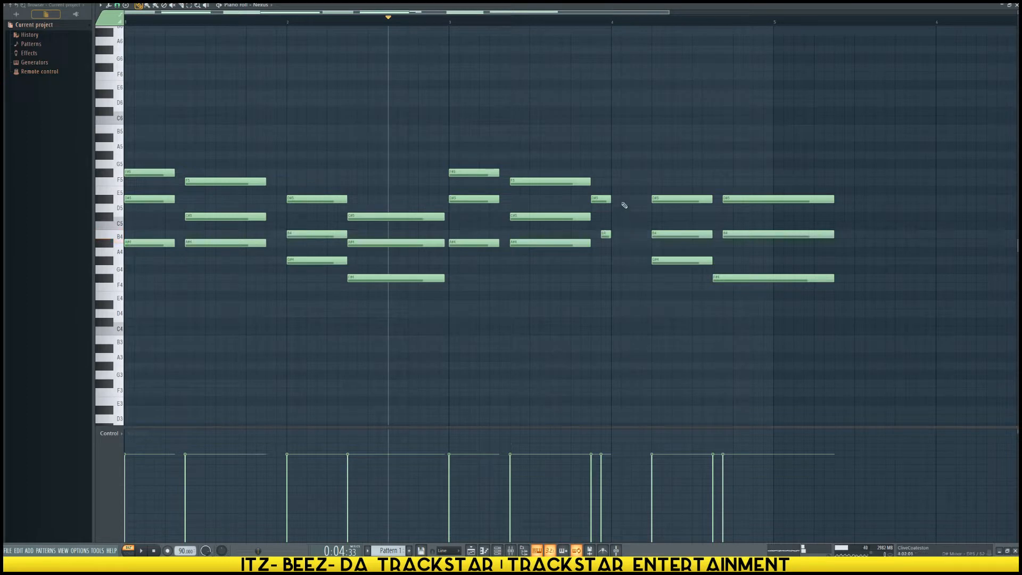
pyautogui.moveTo(671, 190); pyautogui.dragTo(629, 259)
pyautogui.moveTo(742, 179); pyautogui.dragTo(663, 202)
# Align the last chord's upper notes with its bottom note, shorten all three to one common end before bar 5, and play the result.
pyautogui.moveTo(717, 160); pyautogui.dragTo(719, 241)
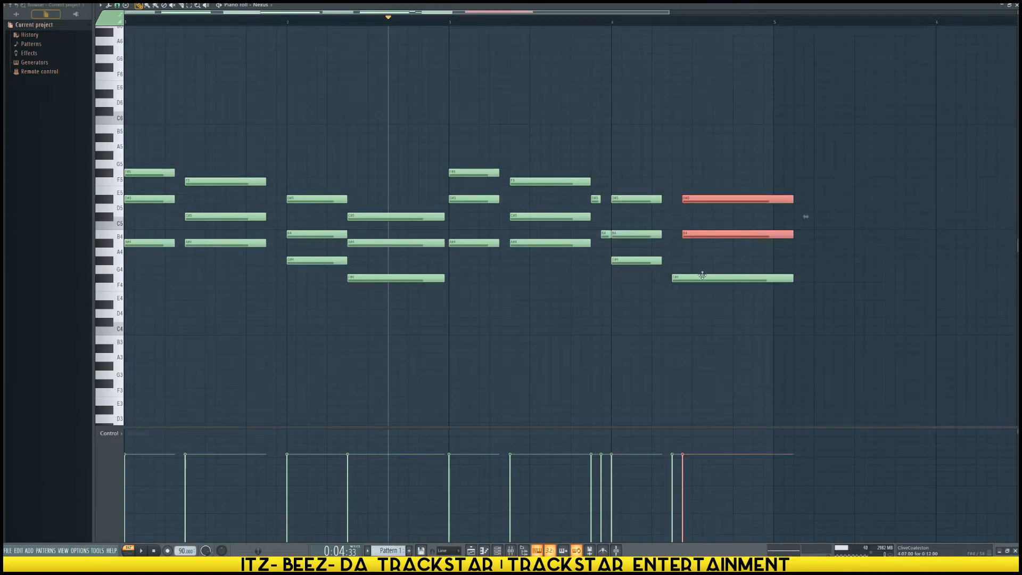
pyautogui.moveTo(689, 279); pyautogui.dragTo(697, 279)
pyautogui.moveTo(728, 143); pyautogui.dragTo(735, 277)
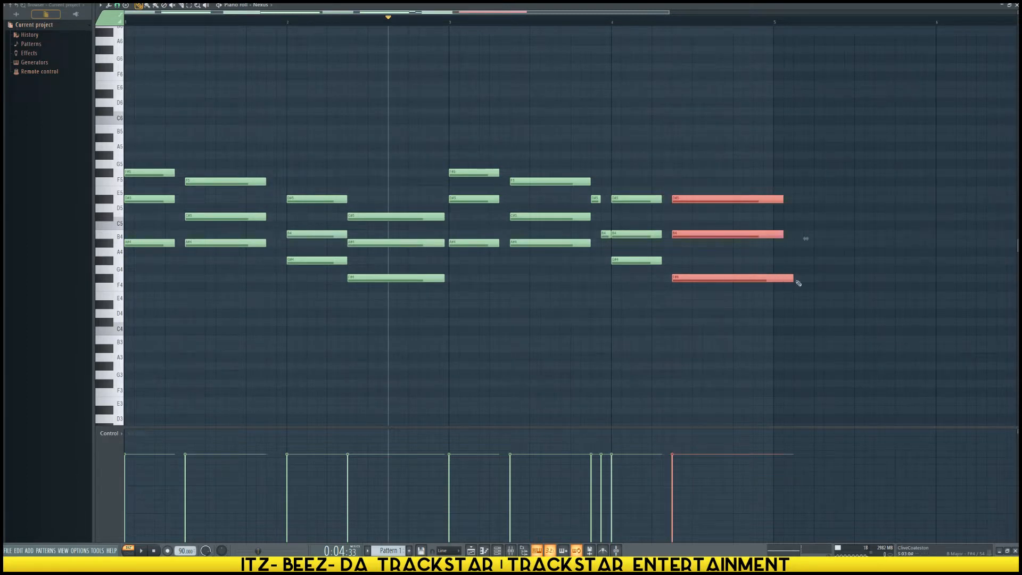
pyautogui.moveTo(797, 280); pyautogui.dragTo(777, 280)
pyautogui.click(774, 289)
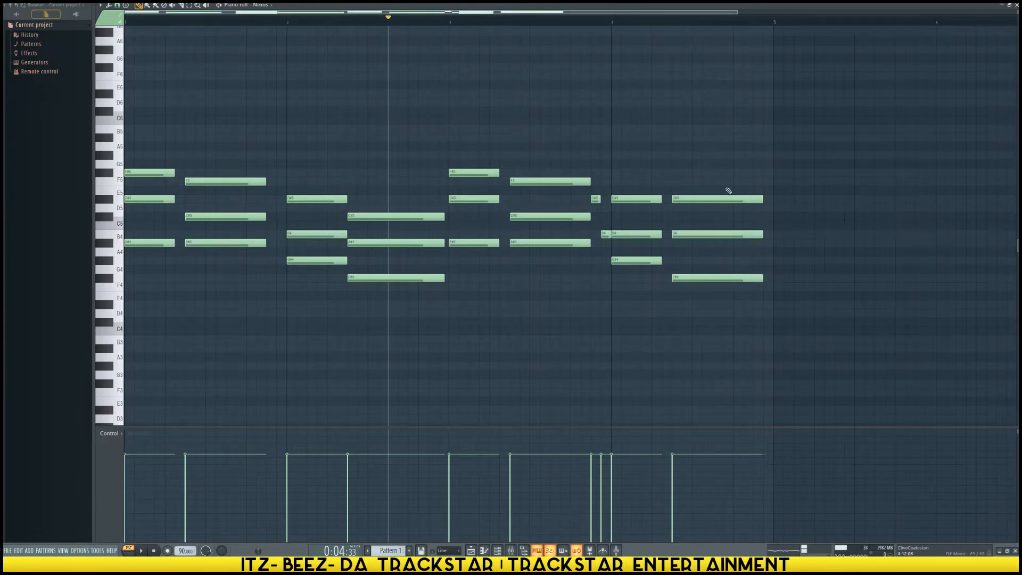
pyautogui.press('space')
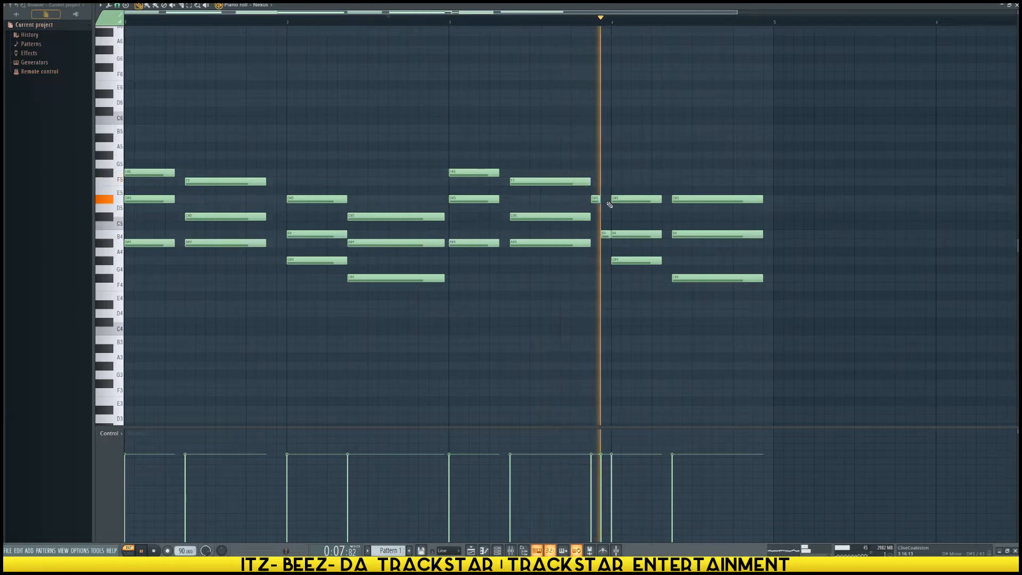
pyautogui.press('space')
# Transpose the two short notes before bar 4 up one octave, lower their velocity, and play the result.
pyautogui.moveTo(598, 235); pyautogui.dragTo(602, 200)
pyautogui.hotkey('ctrl', 'Up')
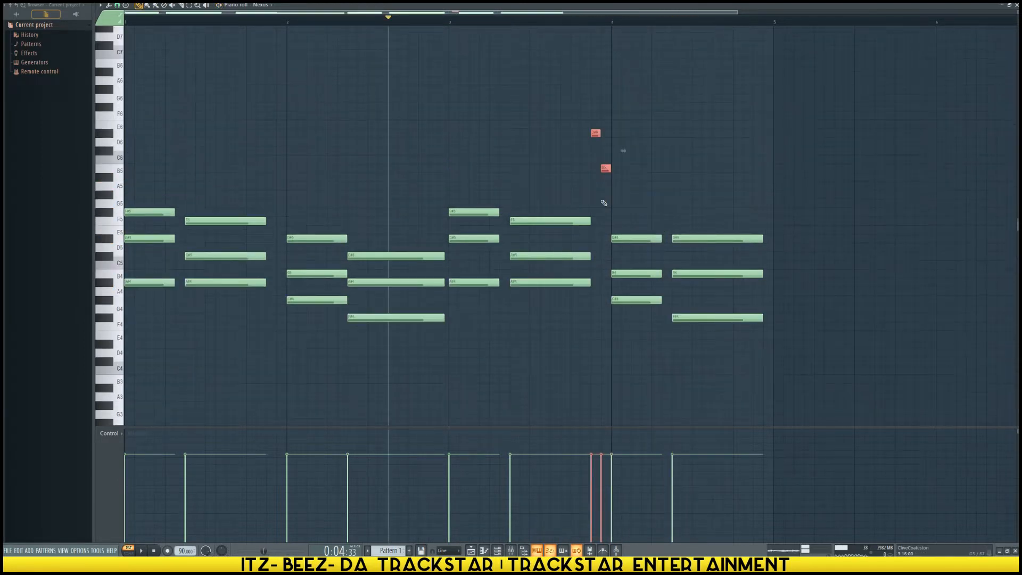
pyautogui.scroll(-3, 608, 200)
pyautogui.press('space')
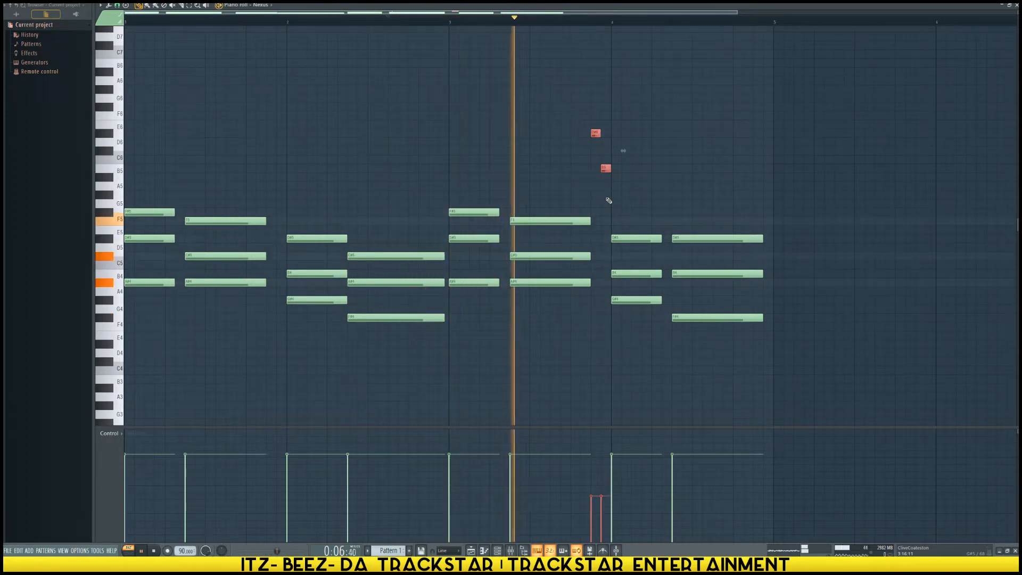
pyautogui.press('space')
# Lengthen all three notes of the second chord in bar 3 so they end exactly at bar 4.
pyautogui.moveTo(584, 182); pyautogui.dragTo(614, 333)
pyautogui.keyDown('ctrl'); pyautogui.click(585, 301); pyautogui.keyUp('ctrl')
pyautogui.moveTo(585, 301); pyautogui.dragTo(606, 222)
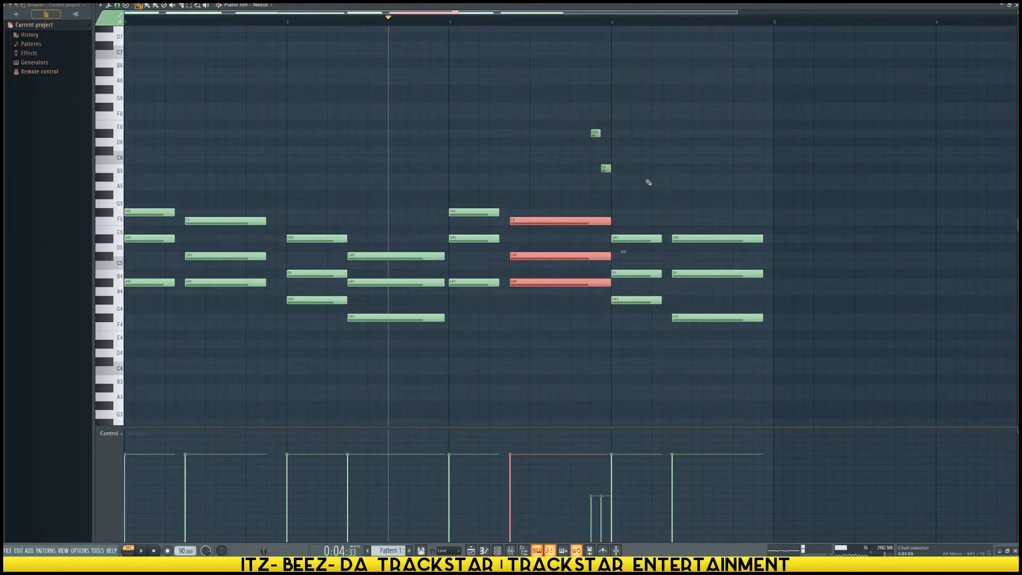
# Transpose the two short notes up another octave and lower their velocities, the second softer than the first, checking with playback from just before them.
pyautogui.moveTo(649, 181); pyautogui.dragTo(584, 108)
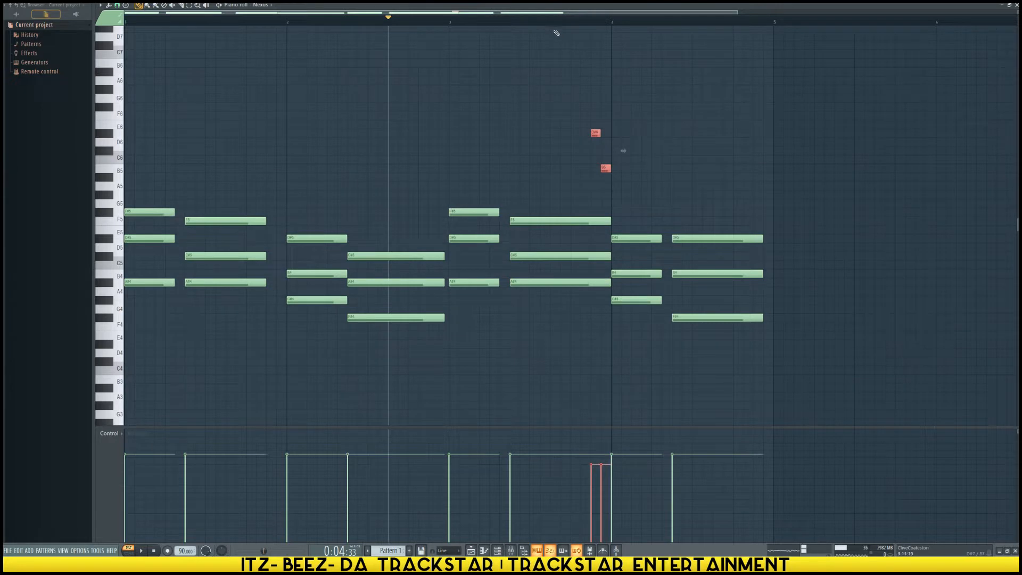
pyautogui.click(571, 23)
pyautogui.press('space')
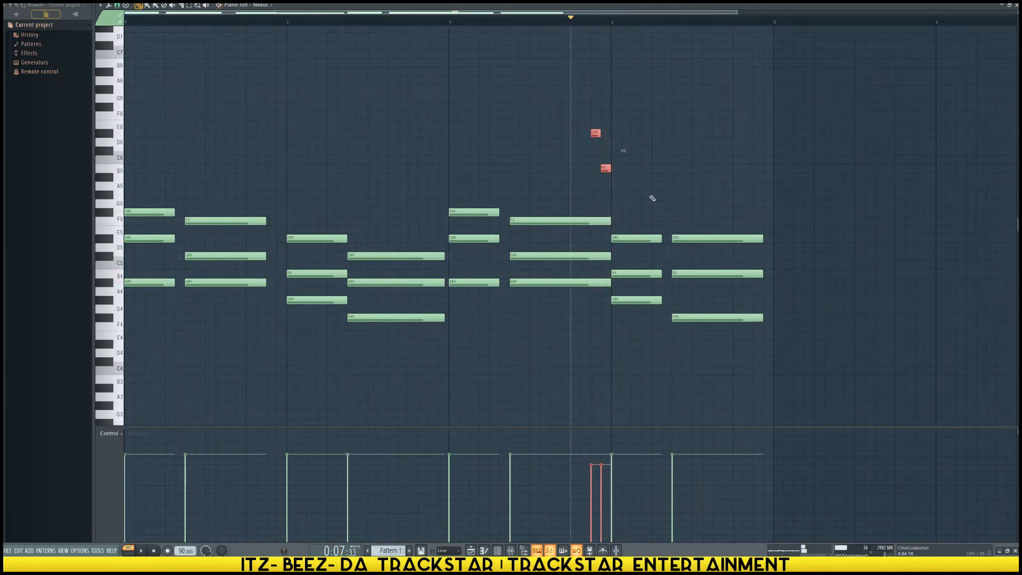
pyautogui.scroll(2, 647, 199)
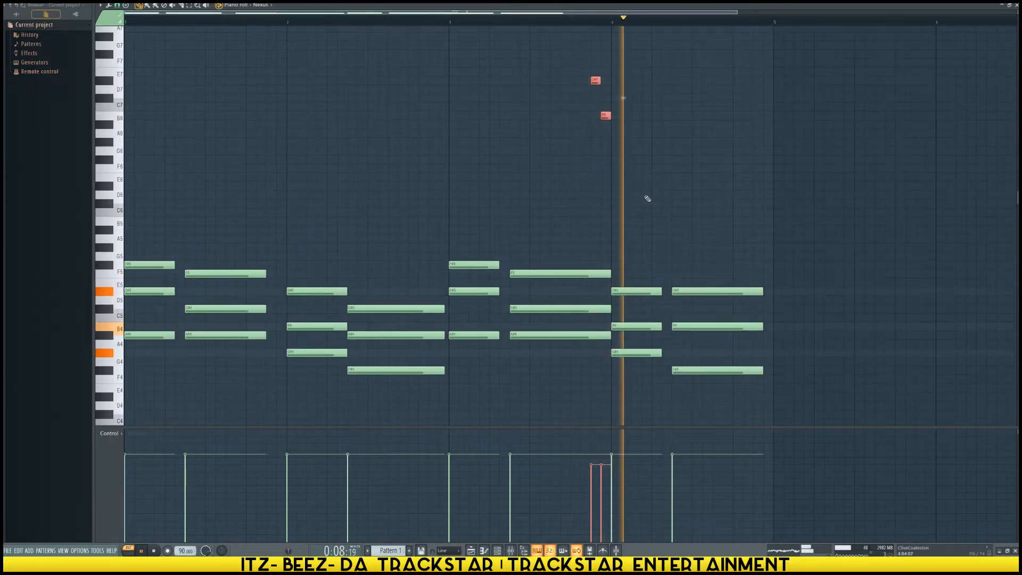
pyautogui.press('space')
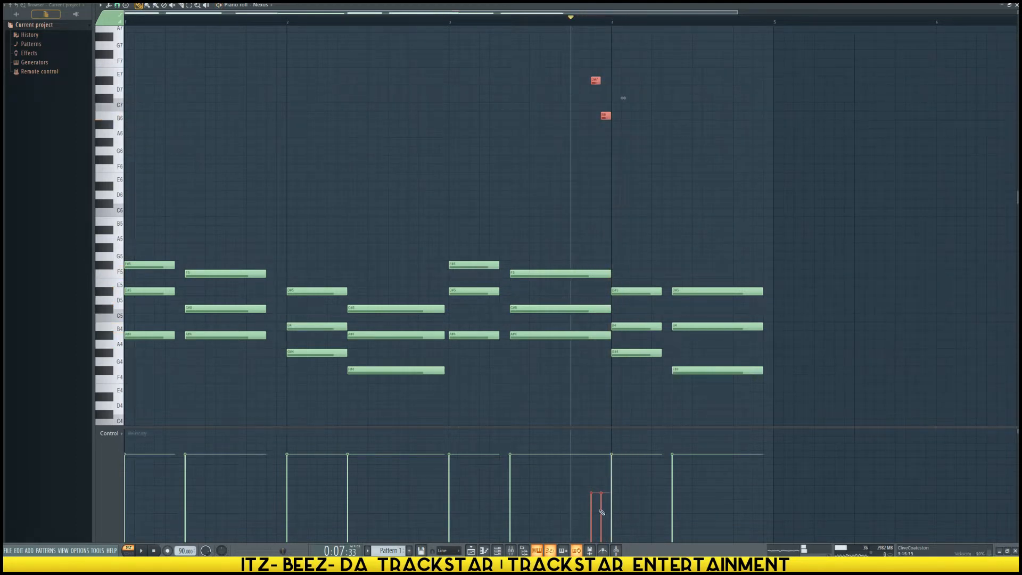
pyautogui.press('space')
pyautogui.press('space')
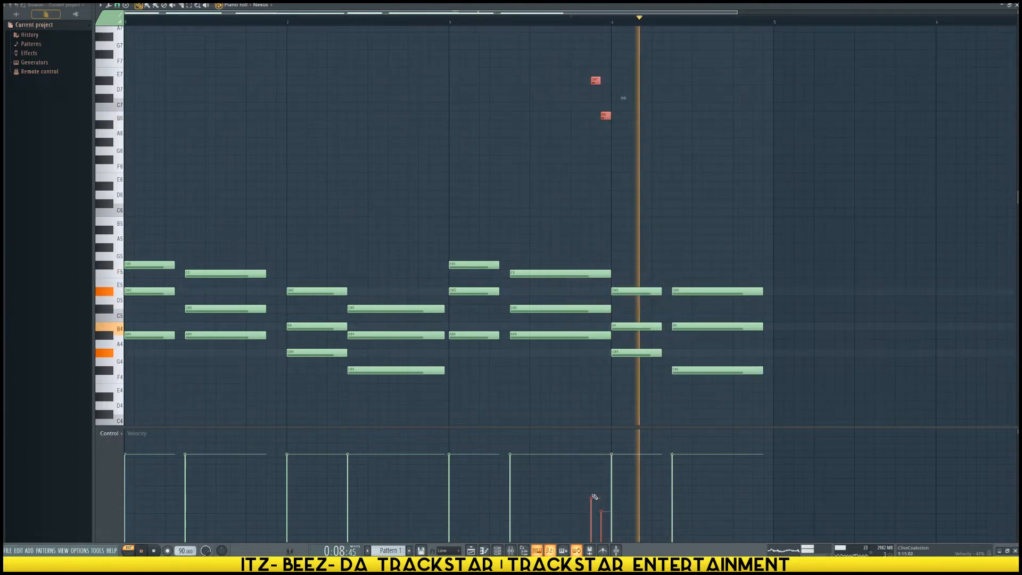
pyautogui.press('space')
# Duplicate the two short notes at the same position before bar 4, transpose the copy down one octave, and play the result.
pyautogui.hotkey('ctrl', 'v')
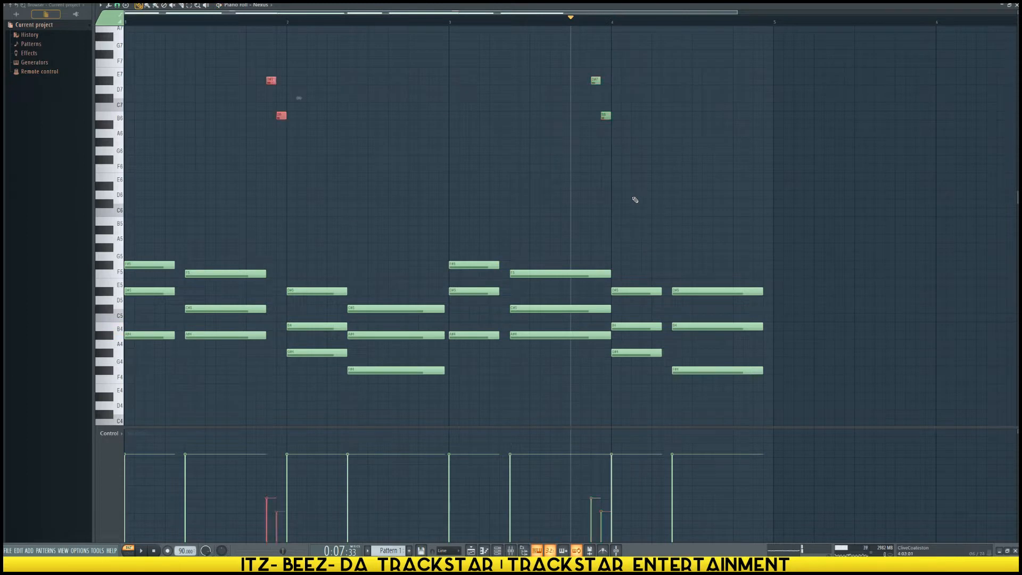
pyautogui.moveTo(279, 116); pyautogui.dragTo(603, 116)
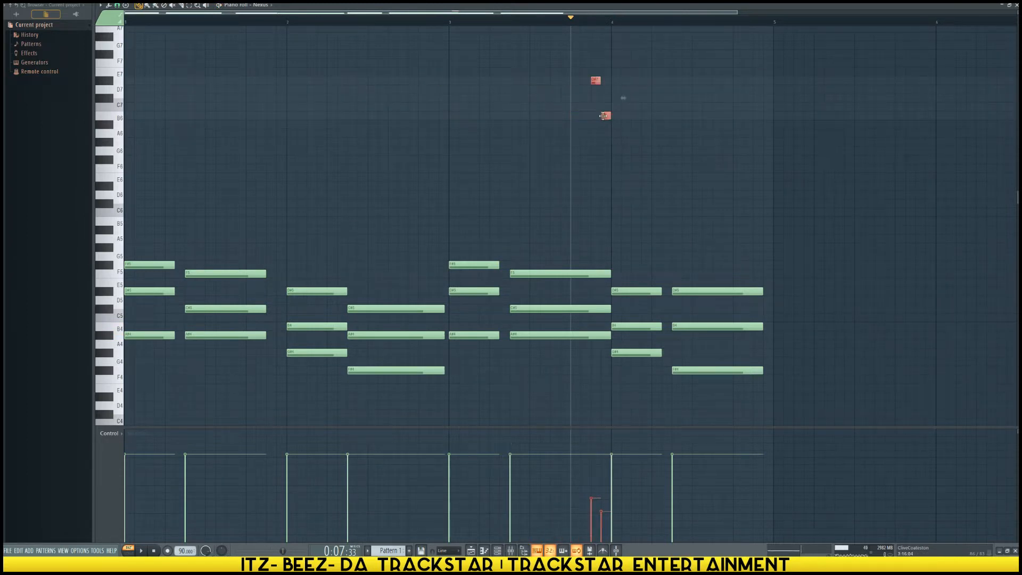
pyautogui.hotkey('ctrl', 'Down')
pyautogui.press('space')
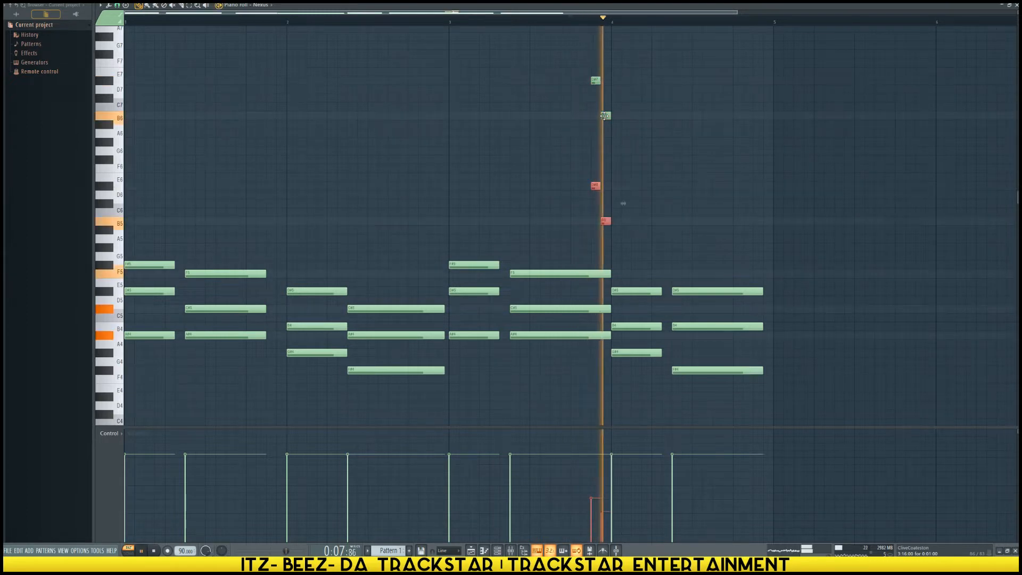
pyautogui.press('space')
# Pan the lower pair of short notes fully right and the upper pair fully left using note pan, and play the result.
pyautogui.click(119, 434)
pyautogui.click(136, 450)
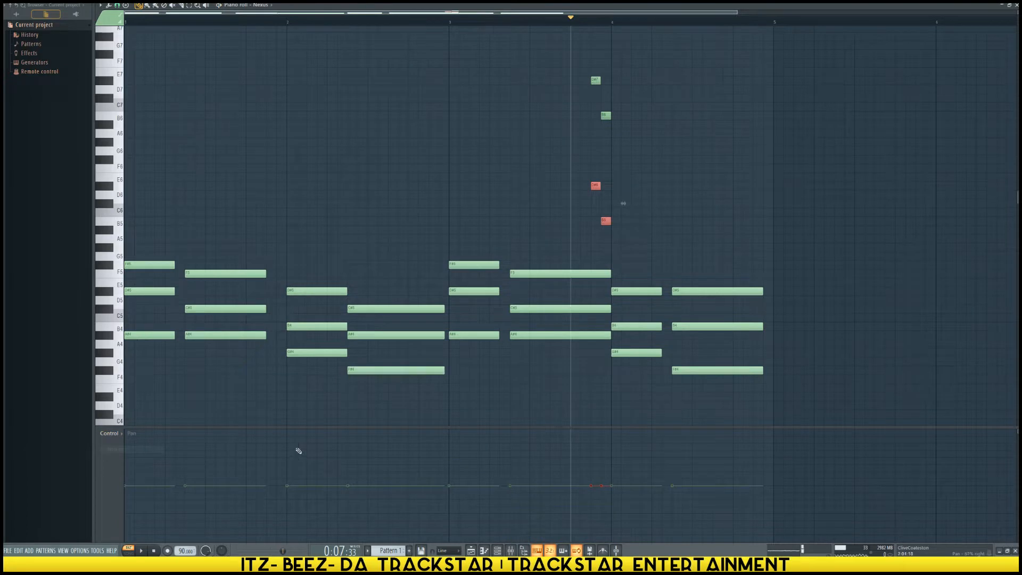
pyautogui.scroll(12, 587, 438)
pyautogui.moveTo(623, 463); pyautogui.dragTo(597, 416)
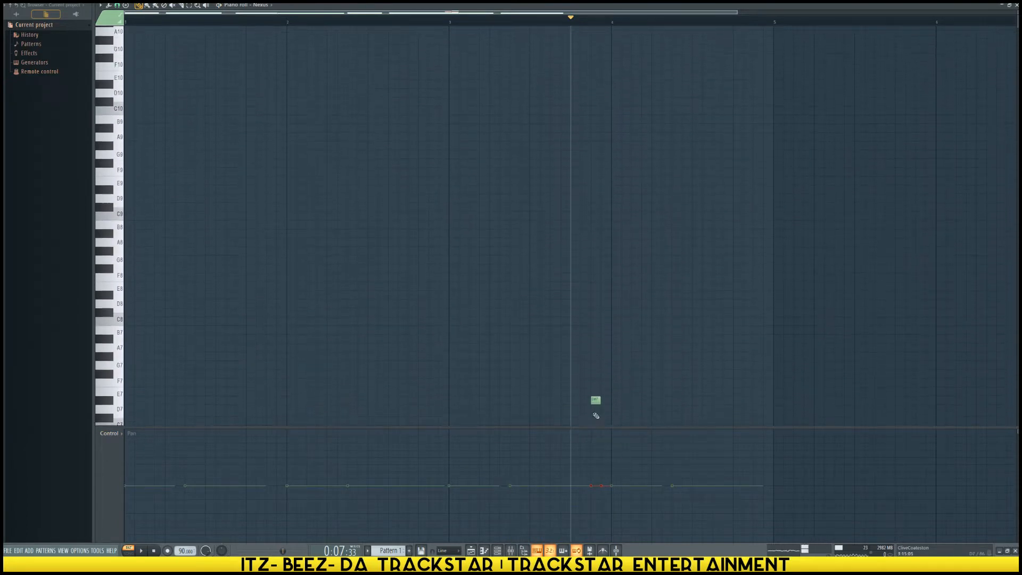
pyautogui.scroll(-13, 607, 319)
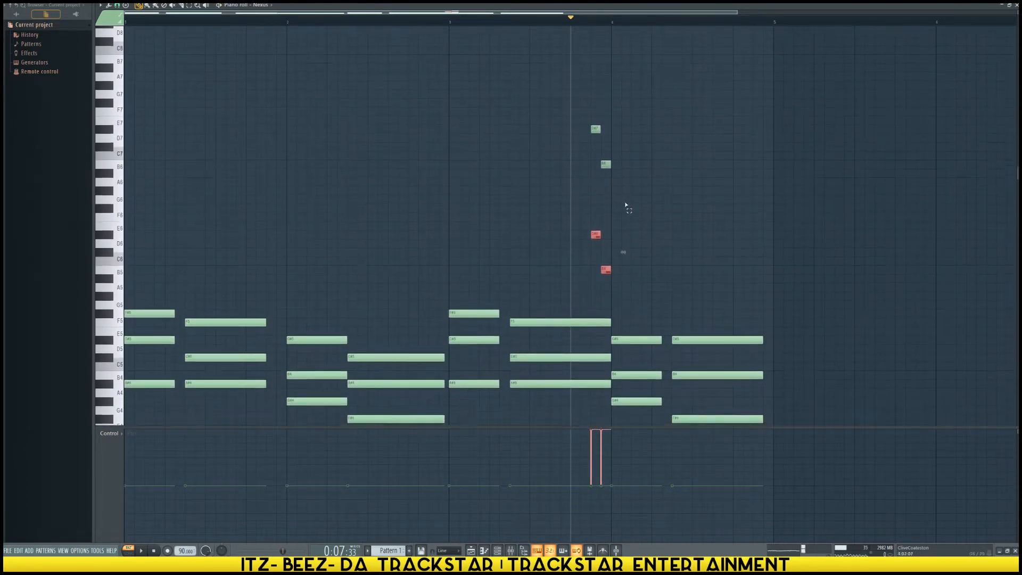
pyautogui.press('space')
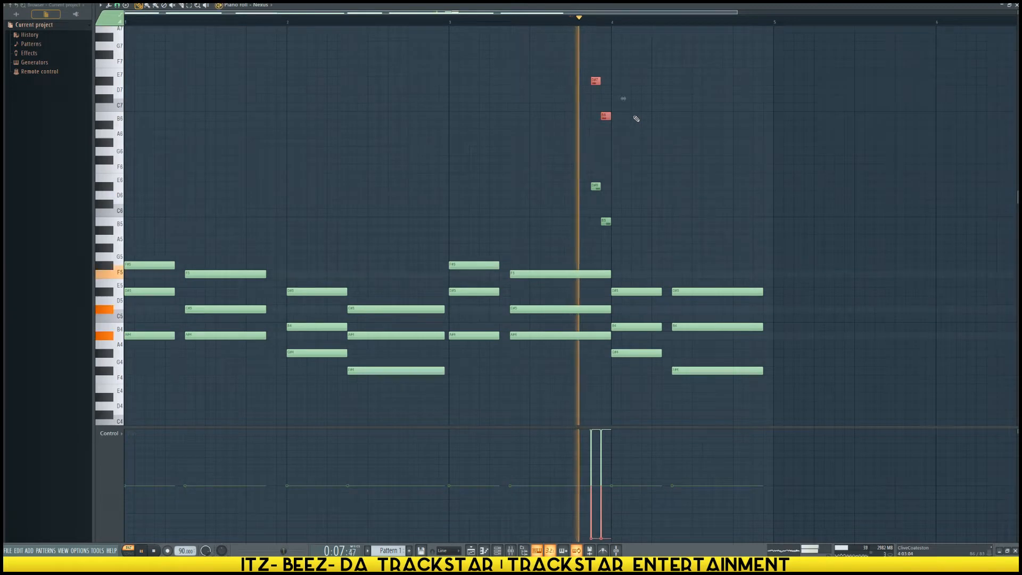
pyautogui.press('space')
# Switch the control lane back to note velocity, lower the velocity of both short note pairs slightly, and play the result.
pyautogui.click(118, 433)
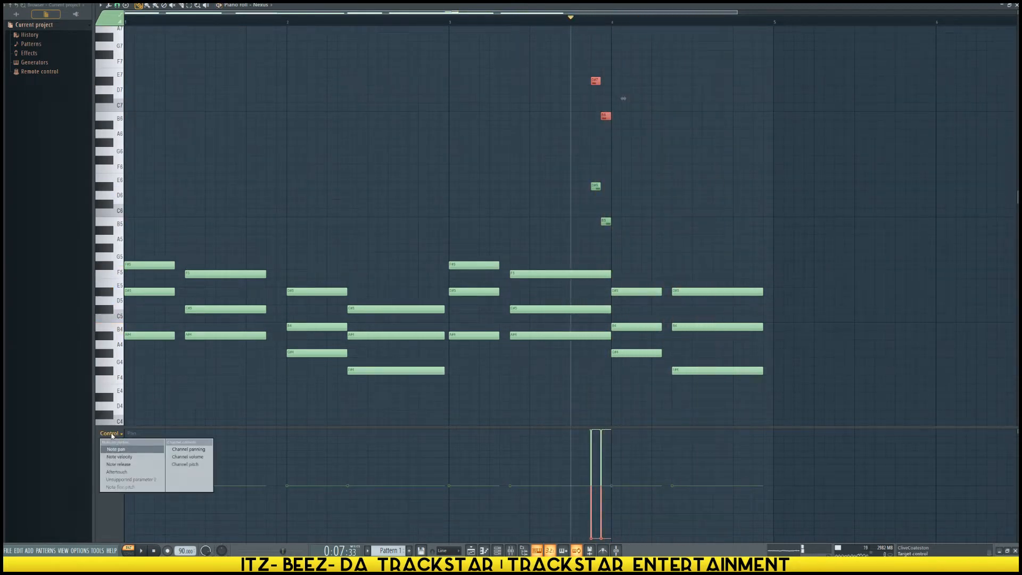
pyautogui.click(131, 454)
pyautogui.moveTo(634, 243); pyautogui.dragTo(592, 171)
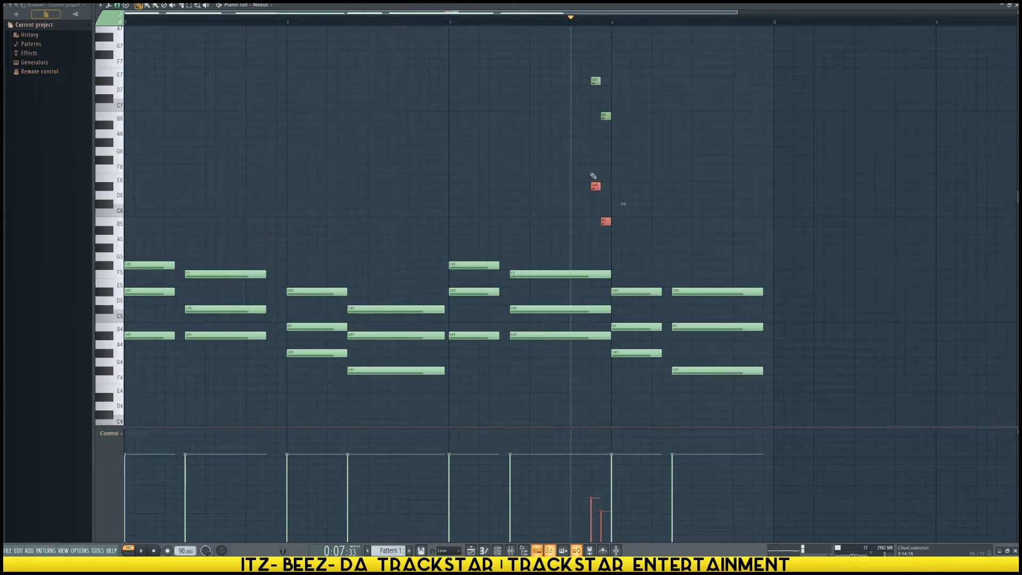
pyautogui.moveTo(635, 242); pyautogui.dragTo(588, 43)
pyautogui.press('space')
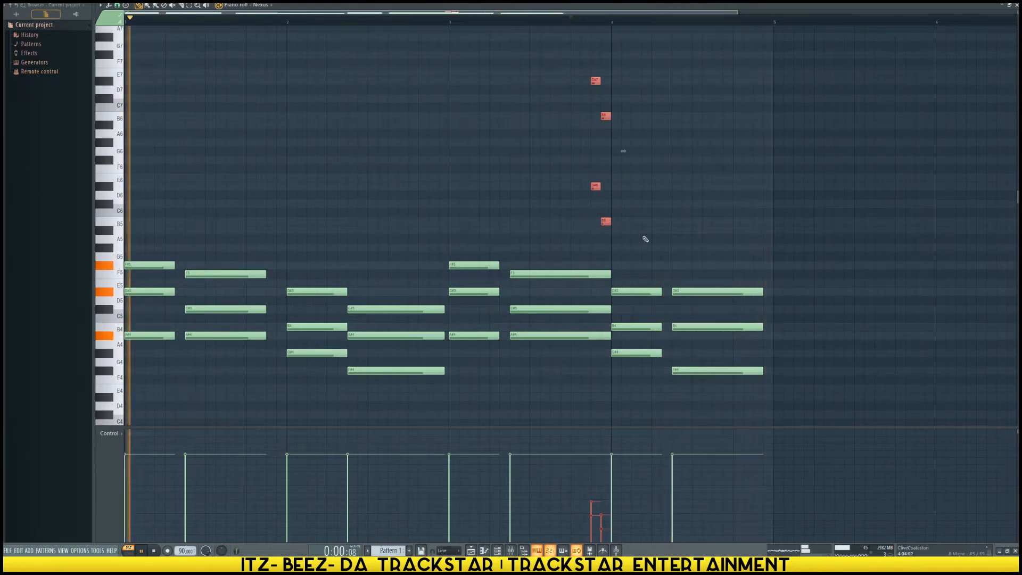
pyautogui.press('space')
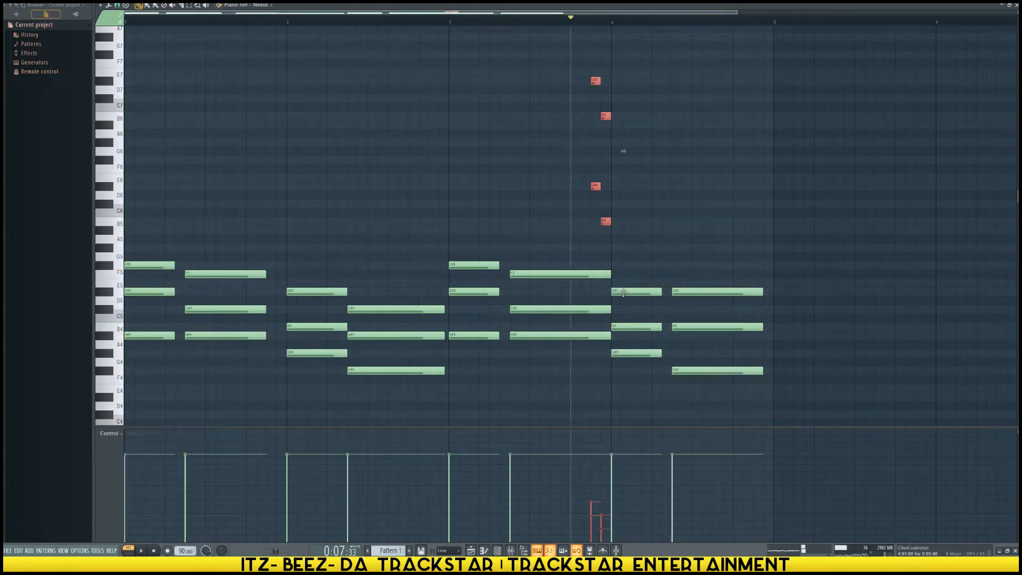
# Open the Omnisphere channel's empty note sequence in the piano roll.
pyautogui.scroll(1, 612, 310)
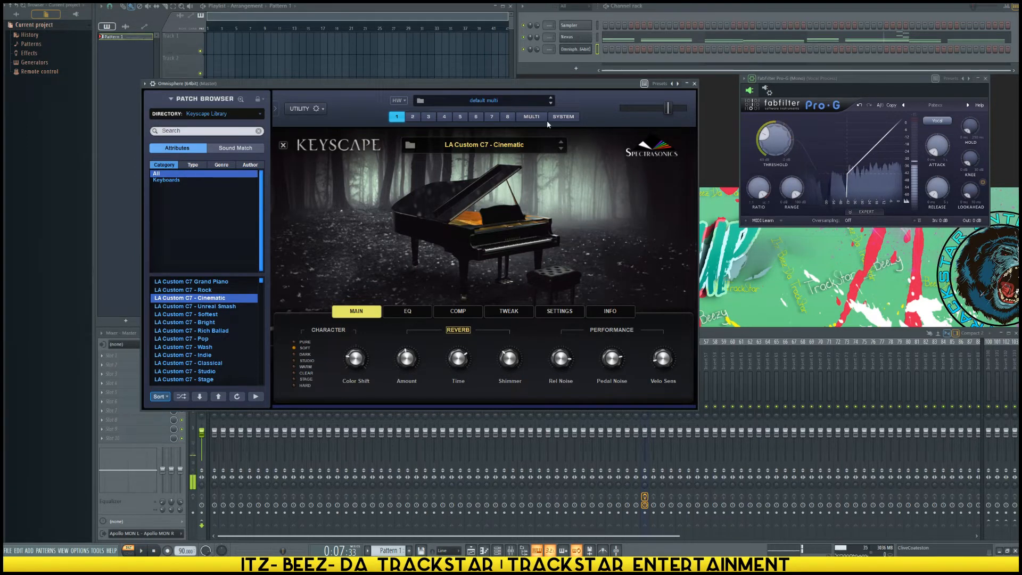
pyautogui.rightClick(577, 51)
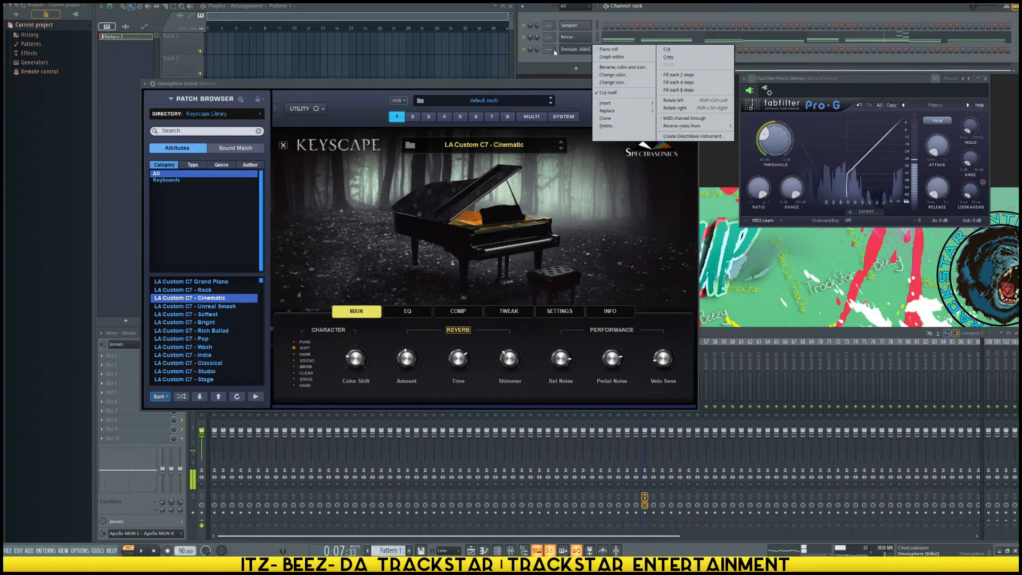
pyautogui.moveTo(537, 49); pyautogui.dragTo(537, 61)
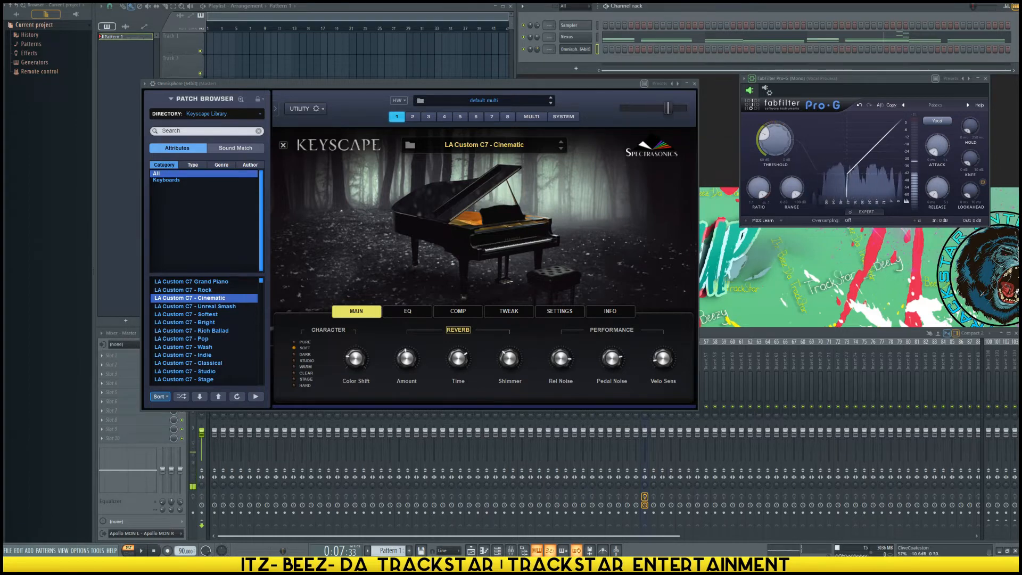
pyautogui.rightClick(586, 49)
pyautogui.click(613, 51)
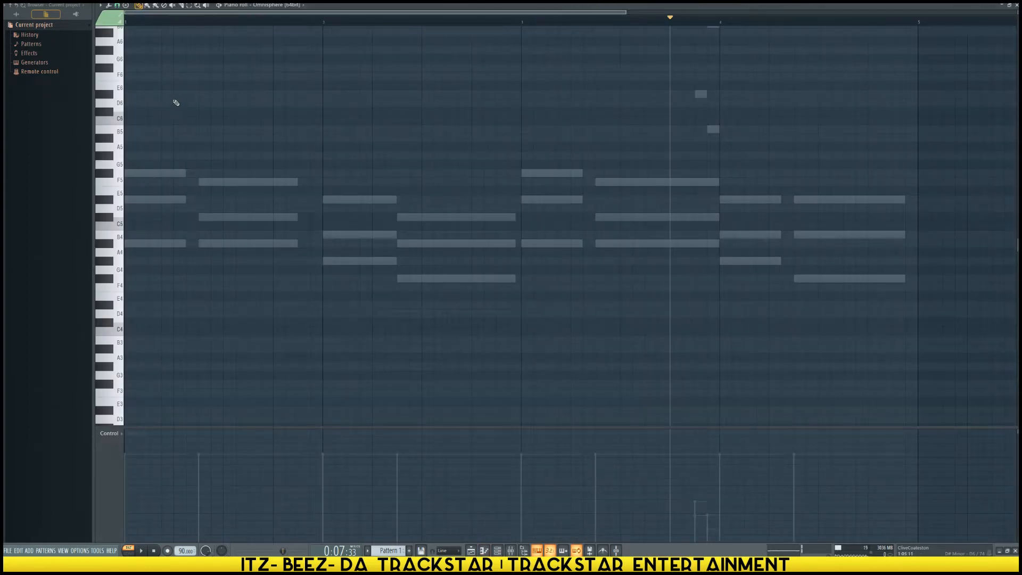
# Add a one-step note at the start of the pattern and lower it to A#4, the first chord's bottom note.
pyautogui.scroll(5, 164, 91)
pyautogui.click(130, 175)
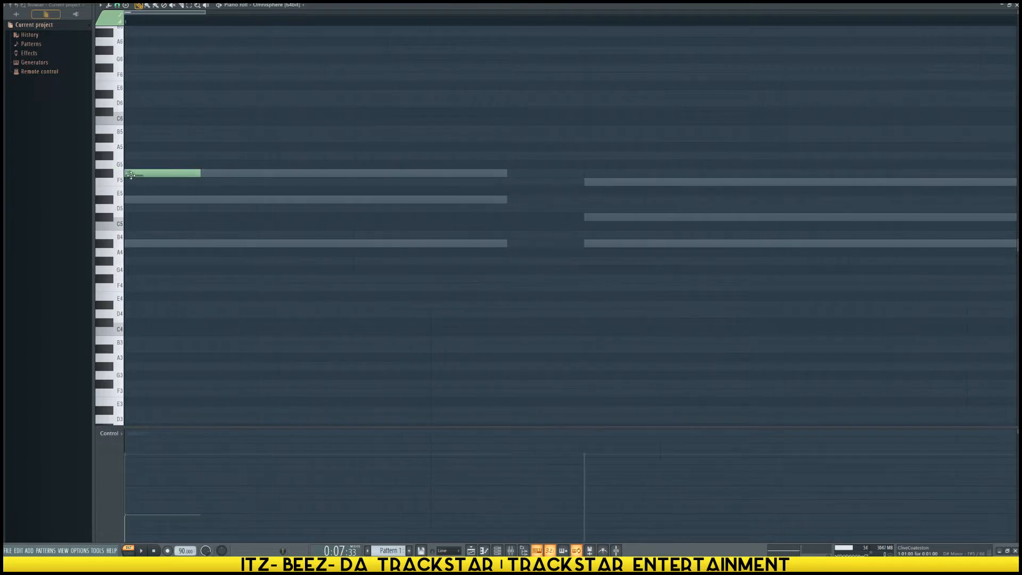
pyautogui.scroll(-6, 183, 28)
pyautogui.moveTo(192, 237); pyautogui.dragTo(77, 105)
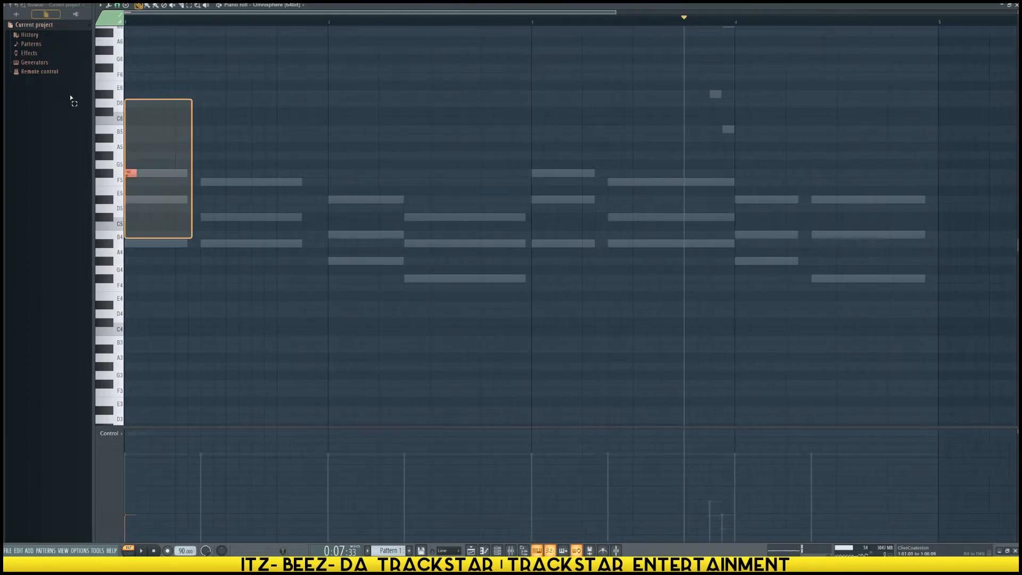
pyautogui.scroll(2, 160, 170)
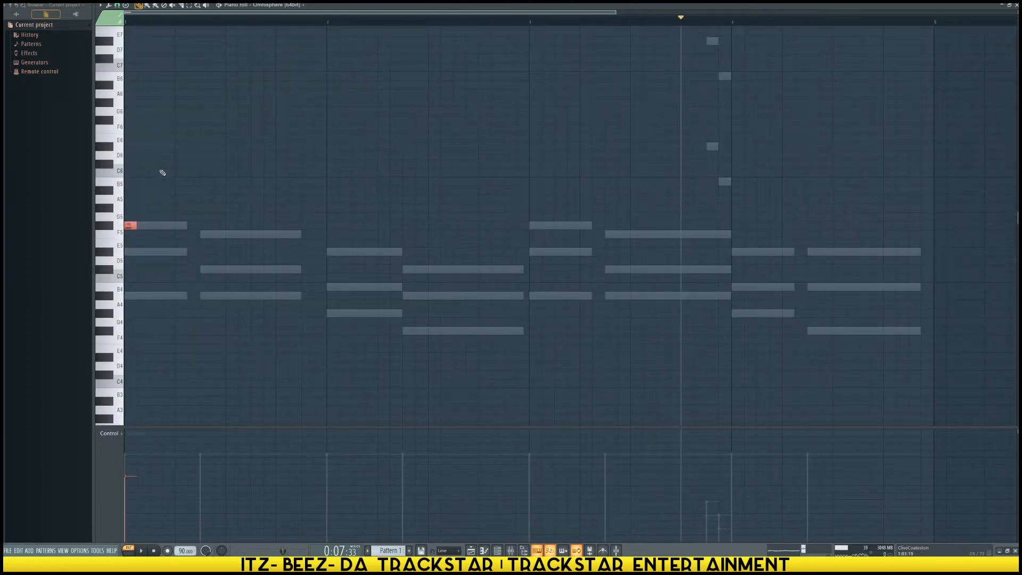
pyautogui.moveTo(130, 226); pyautogui.dragTo(117, 280)
# Add a second short note after the first and move it up to D#5, two steps in, checking with repeated playback.
pyautogui.press('space')
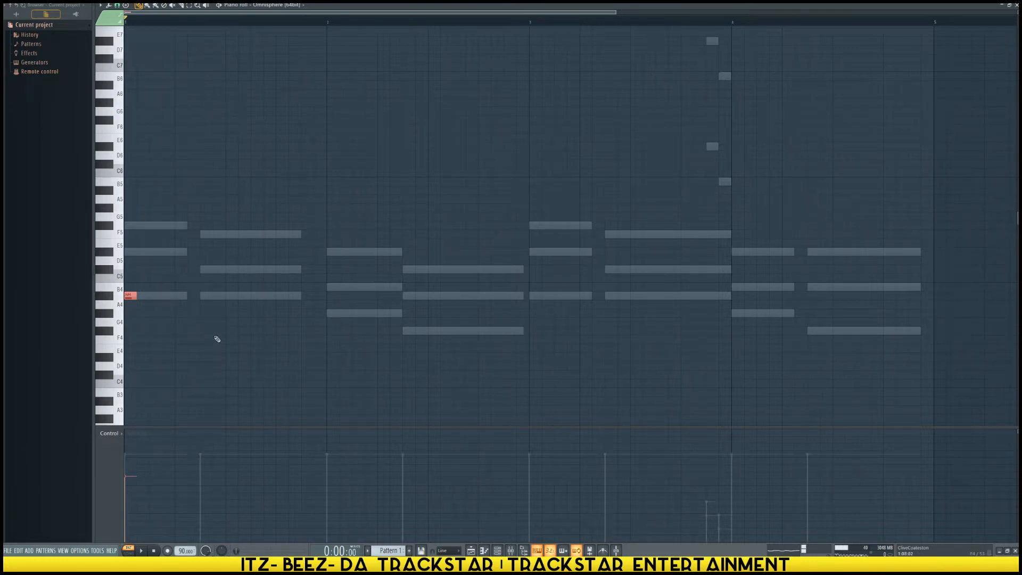
pyautogui.press('space')
pyautogui.press('space')
pyautogui.press('space')
pyautogui.press('space')
pyautogui.press('space')
pyautogui.press('space')
pyautogui.press('space')
pyautogui.press('space')
pyautogui.press('space')
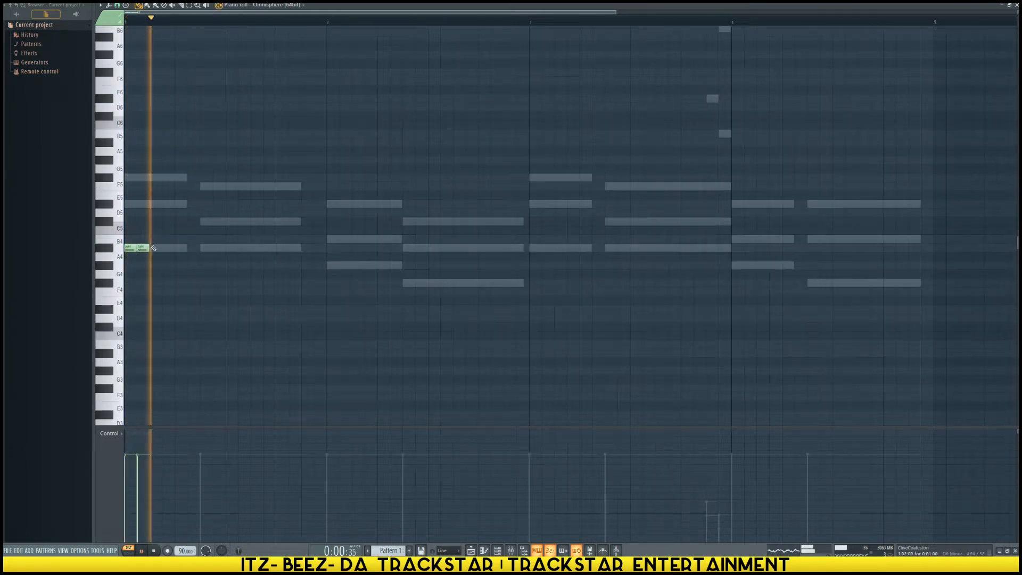
pyautogui.moveTo(142, 248)
pyautogui.mouseDown()
pyautogui.moveTo(142, 204)
pyautogui.moveTo(155, 204)
pyautogui.mouseUp()
pyautogui.press('space')
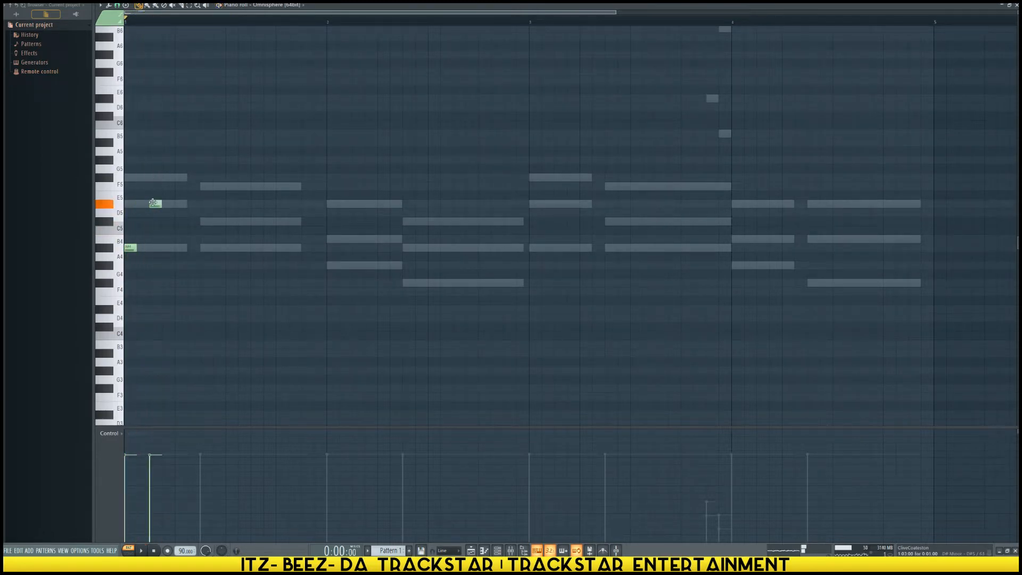
# Add short F#5 and F5 notes at two-step spacing after the D#5, and play the result.
pyautogui.click(178, 178)
pyautogui.press('space')
pyautogui.click(203, 187)
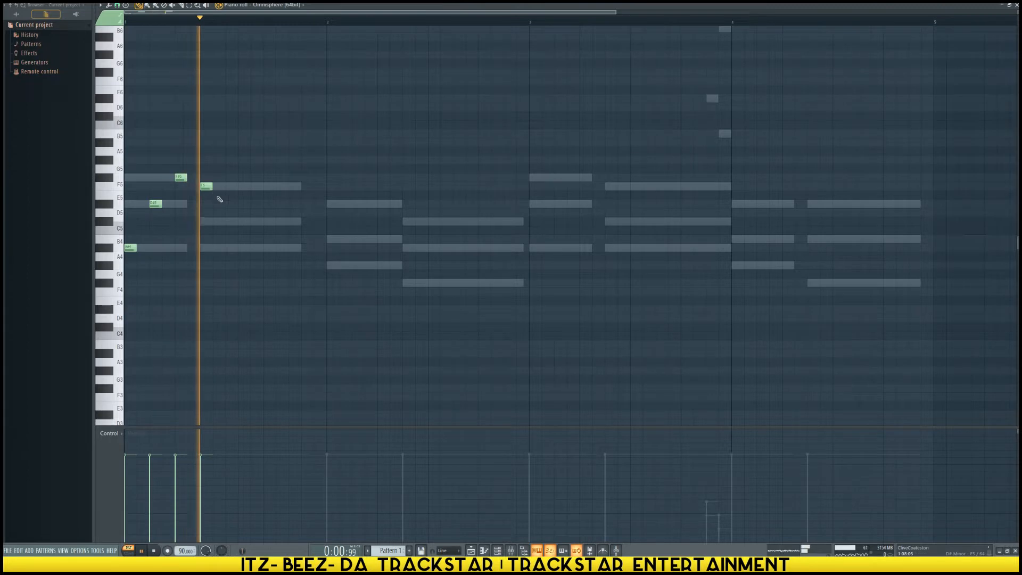
pyautogui.press('space')
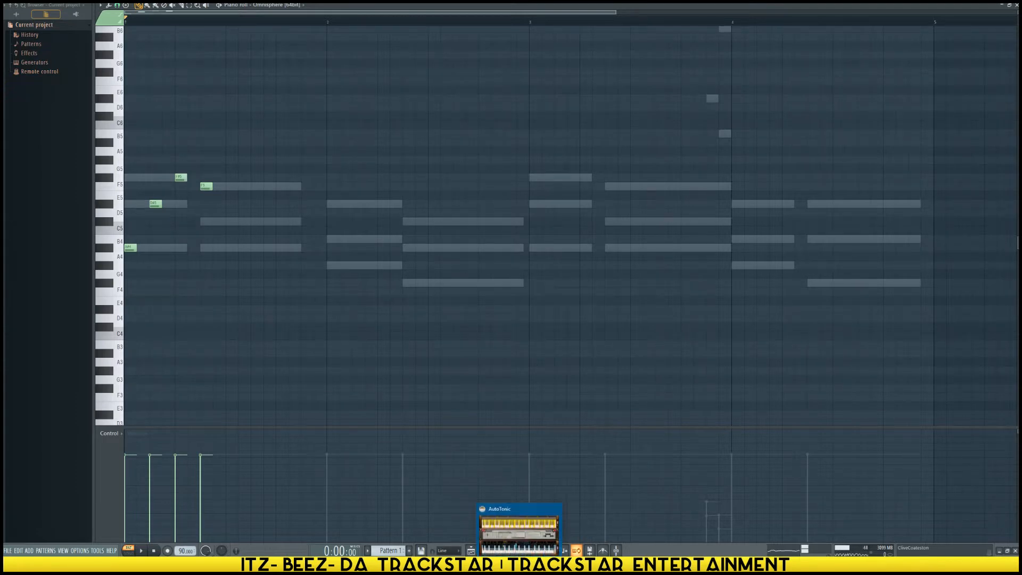
# Run the macro that switches smart disable for all plugins.
pyautogui.moveTo(519, 565)
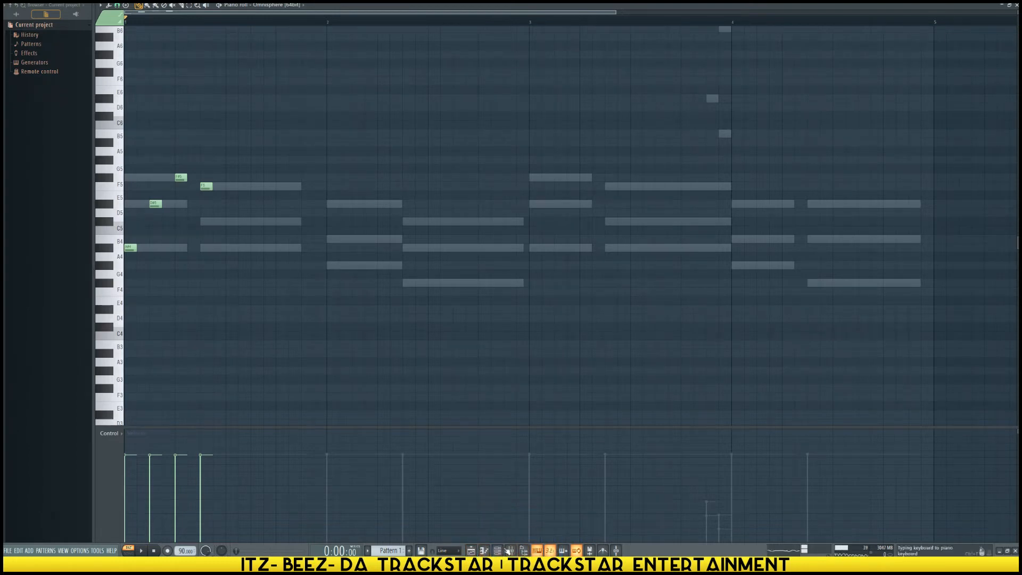
pyautogui.click(97, 551)
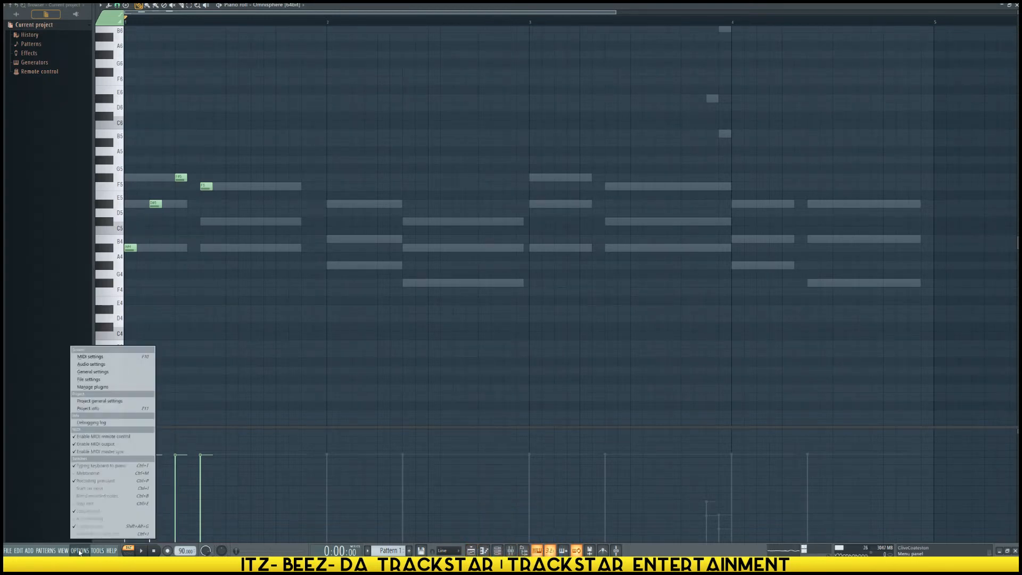
pyautogui.moveTo(165, 455)
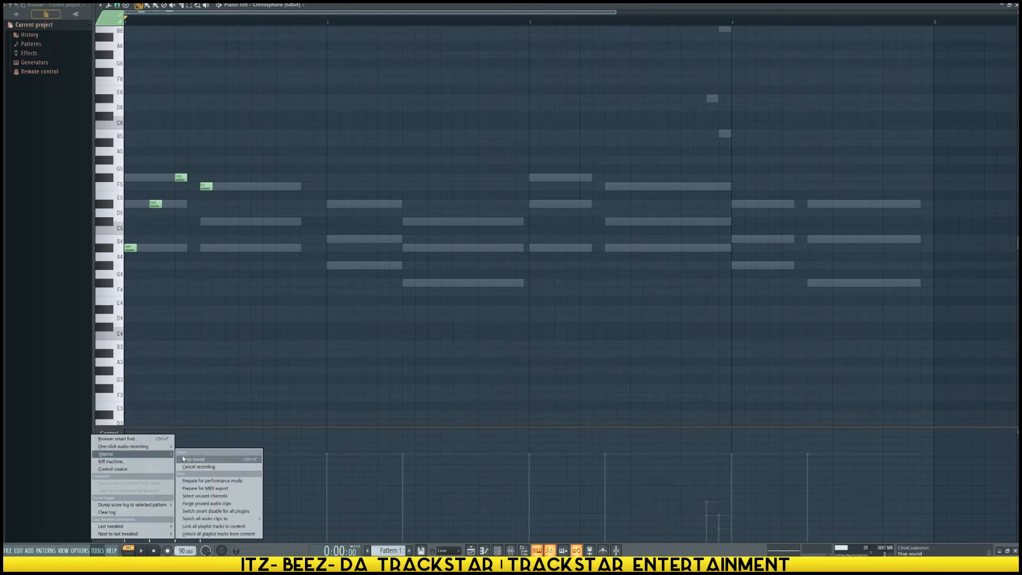
pyautogui.click(238, 512)
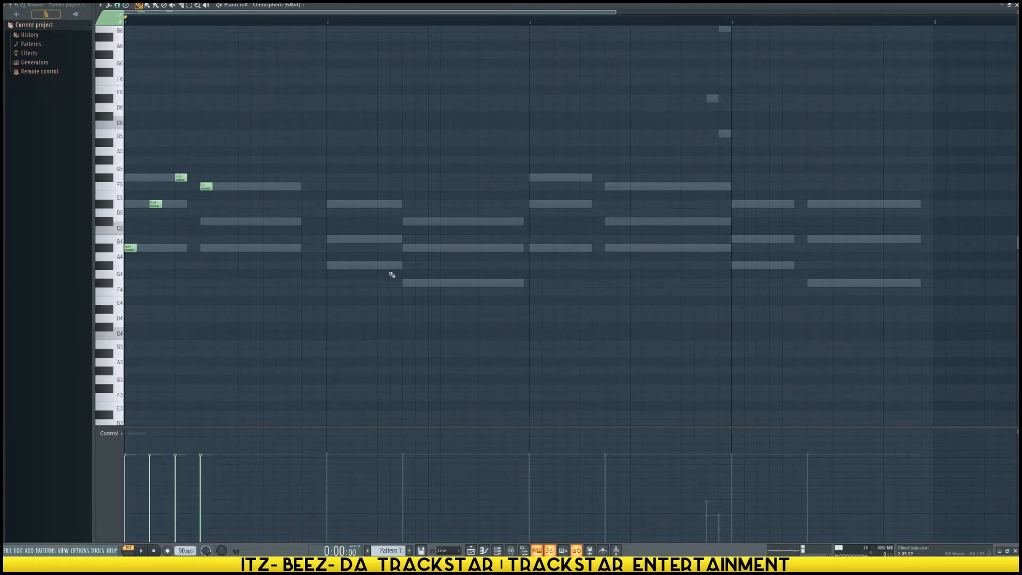
# Replay the run, lengthen its notes to two steps and shift the D#5, F#5 and F5 notes earlier.
pyautogui.press('space')
pyautogui.press('space')
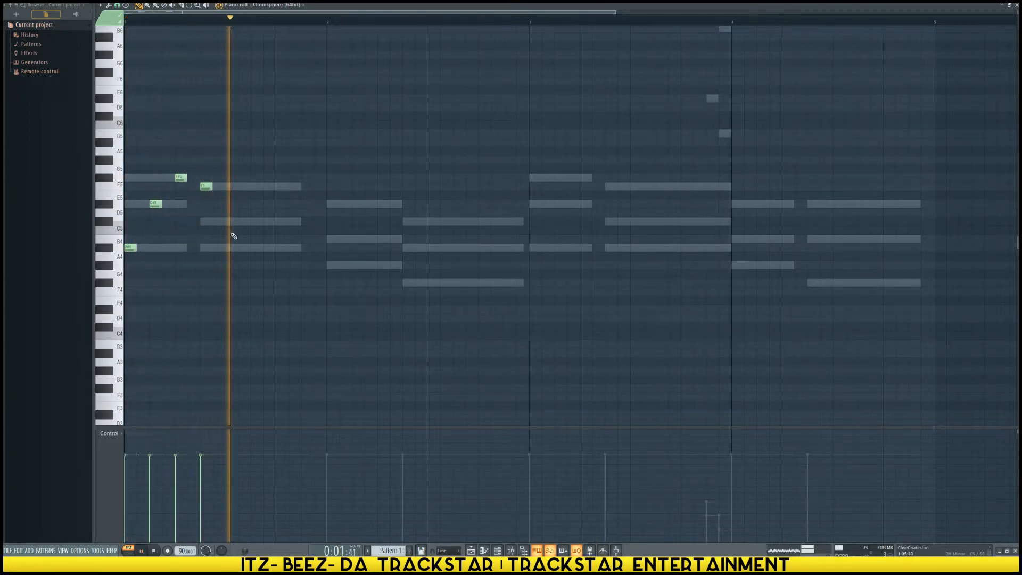
pyautogui.press('space')
pyautogui.press('space')
pyautogui.press('space')
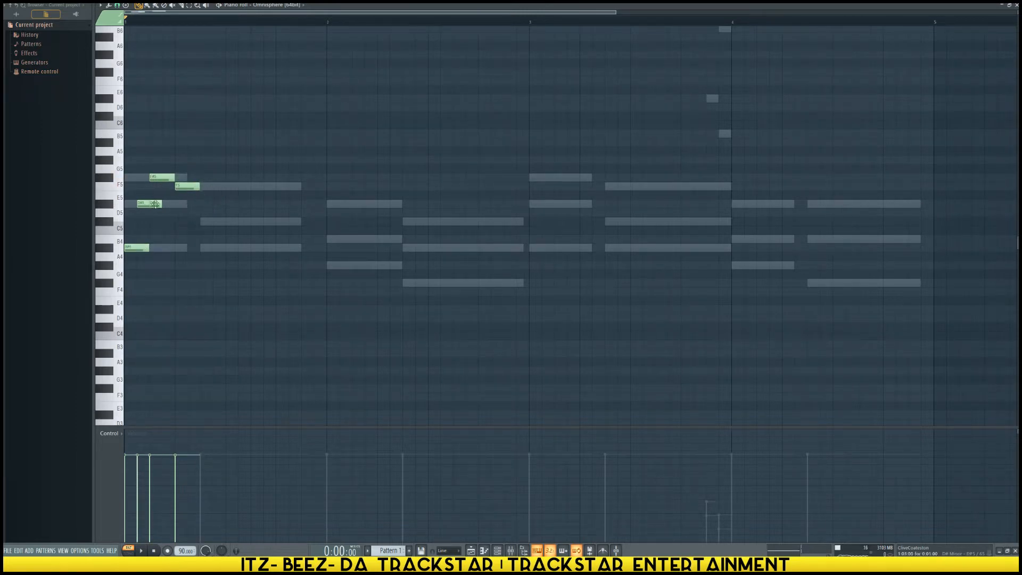
# Shorten the notes to one step each and place A#4, D#5, F#5 and F5 consecutively, checking with playback.
pyautogui.press('space')
pyautogui.press('space')
pyautogui.press('space')
pyautogui.moveTo(147, 248); pyautogui.dragTo(140, 248)
pyautogui.press('space')
pyautogui.press('space')
pyautogui.press('space')
pyautogui.moveTo(159, 205); pyautogui.dragTo(154, 205)
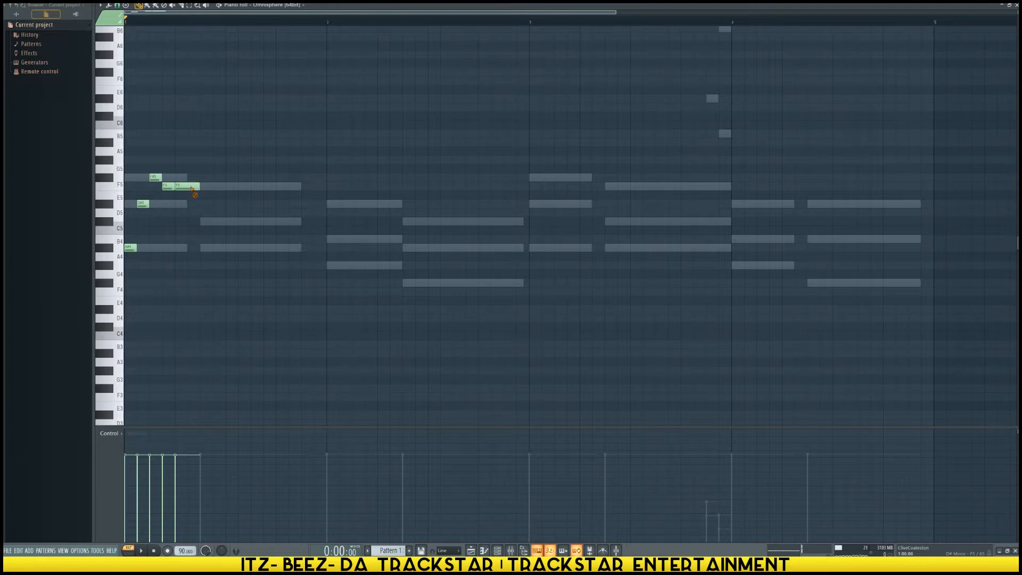
# Duplicate the four-note figure directly after itself and move the copy's first note up to C#5 and one step earlier, checking with playback.
pyautogui.moveTo(200, 260); pyautogui.dragTo(125, 171)
pyautogui.hotkey('ctrl', 'b')
pyautogui.press('space')
pyautogui.press('space')
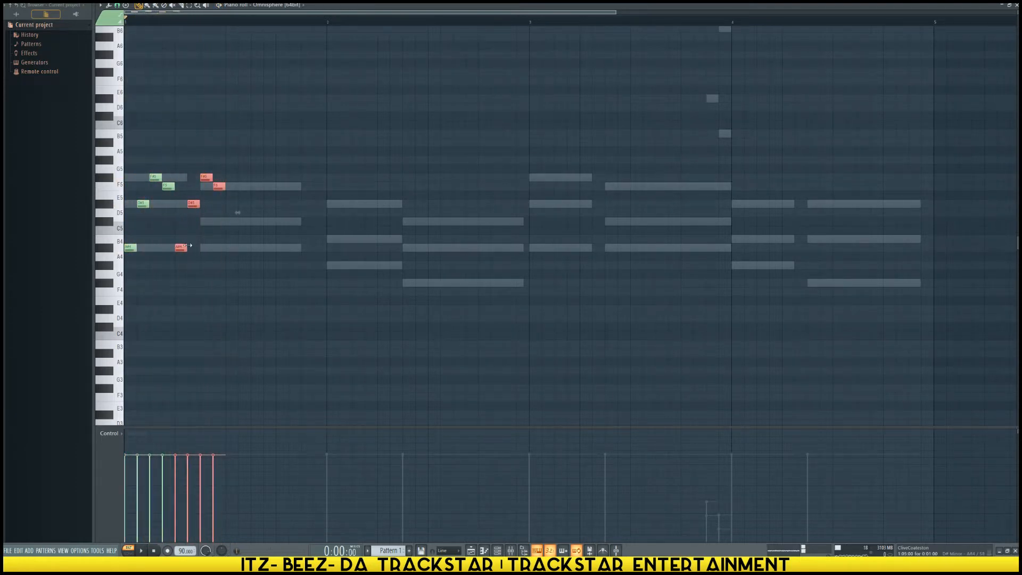
pyautogui.press('space')
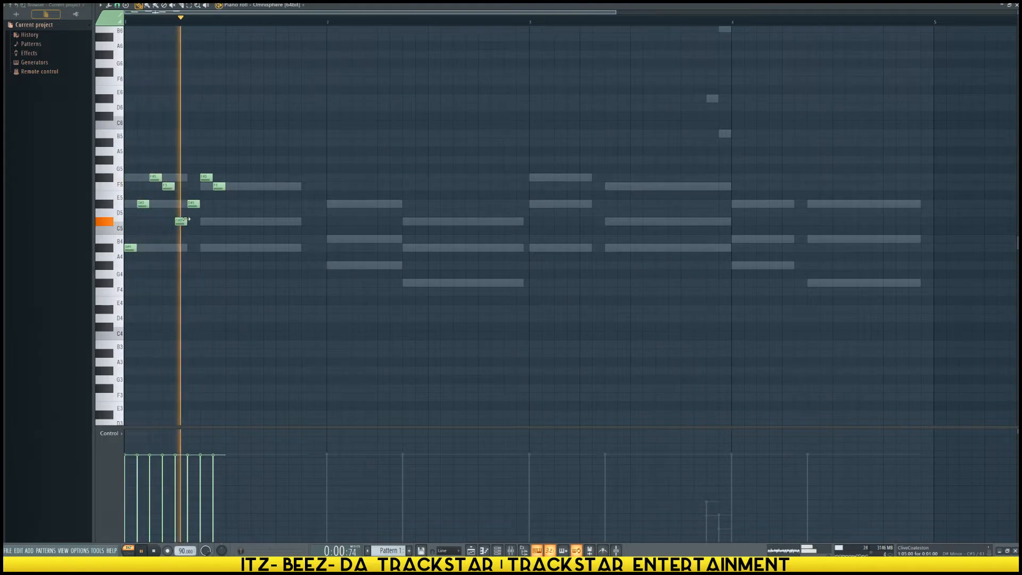
pyautogui.press('space')
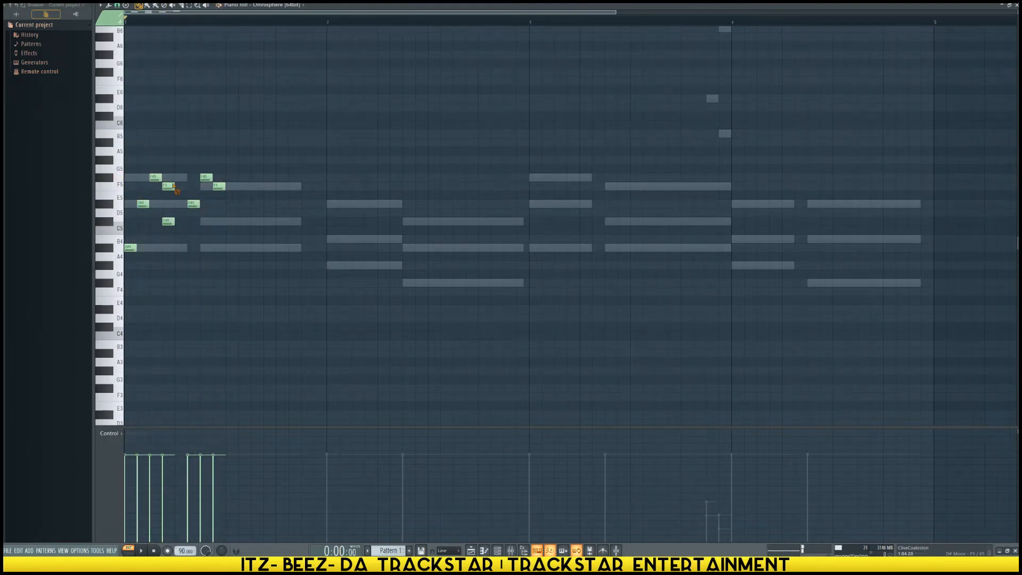
# Rework the notes around the C#5 so that it is followed by consecutive D#5, F#5, F5 and C#5, checking with playback.
pyautogui.moveTo(185, 225); pyautogui.dragTo(227, 224)
pyautogui.click(183, 205)
pyautogui.press('space')
pyautogui.press('space')
pyautogui.press('space')
pyautogui.press('space')
pyautogui.press('space')
pyautogui.press('space')
pyautogui.click(218, 222)
pyautogui.press('space')
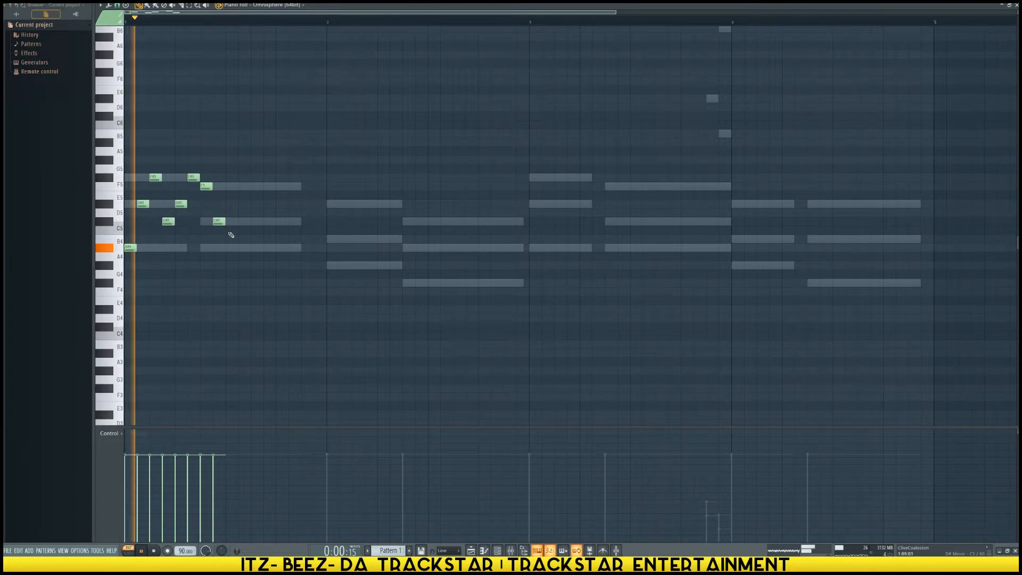
pyautogui.press('space')
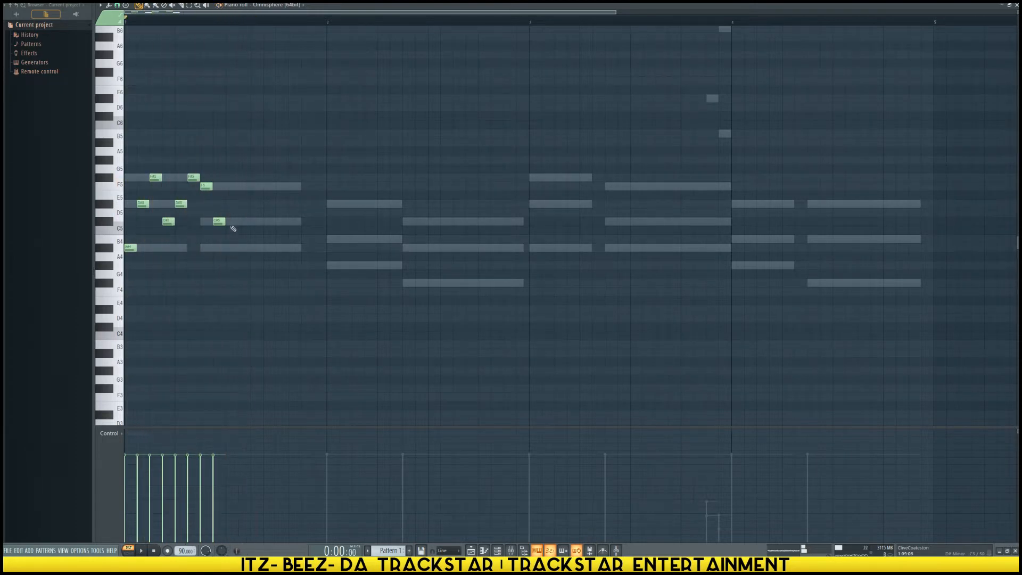
# Extend the run with consecutive one-step A#4, C#5, F5 and D#5 notes, checking with playback.
pyautogui.click(229, 205)
pyautogui.press('space')
pyautogui.press('space')
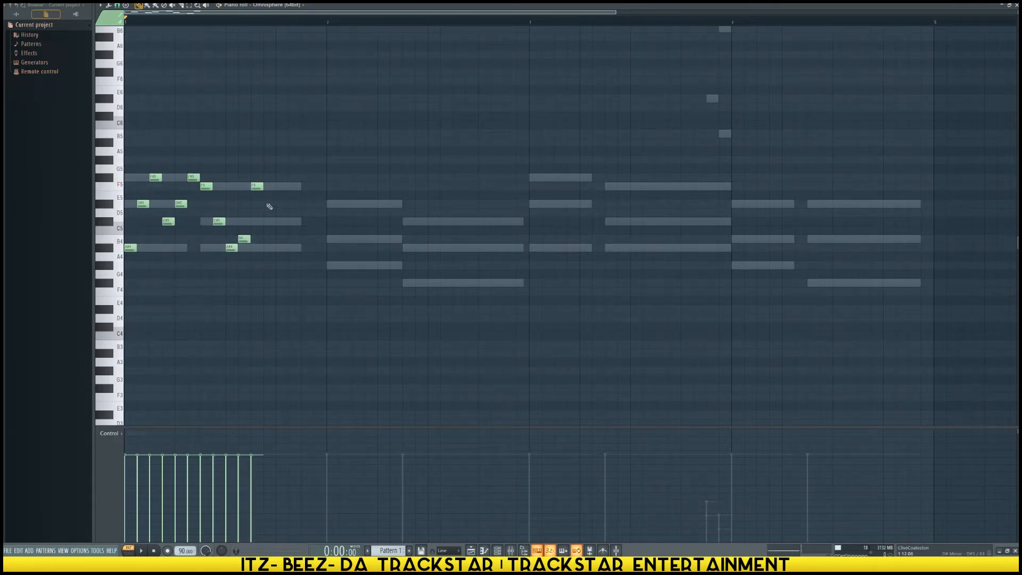
pyautogui.press('space')
pyautogui.press('space')
pyautogui.moveTo(243, 239); pyautogui.dragTo(245, 220)
pyautogui.press('space')
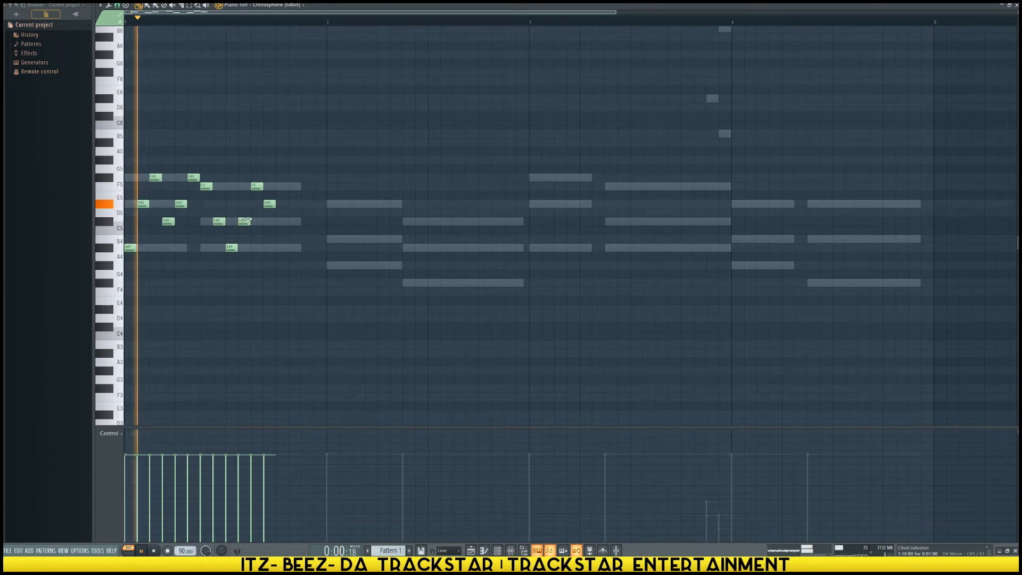
# Try C#5 and A#4 as further notes of the run during playback, and remove them.
pyautogui.click(282, 221)
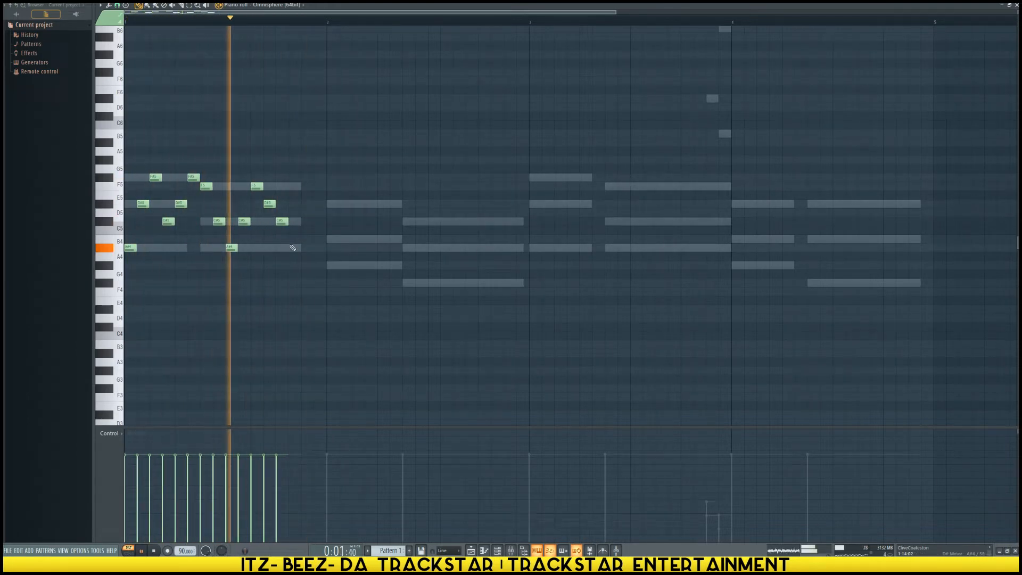
pyautogui.click(294, 246)
pyautogui.rightClick(295, 247)
pyautogui.rightClick(287, 221)
pyautogui.click(280, 221)
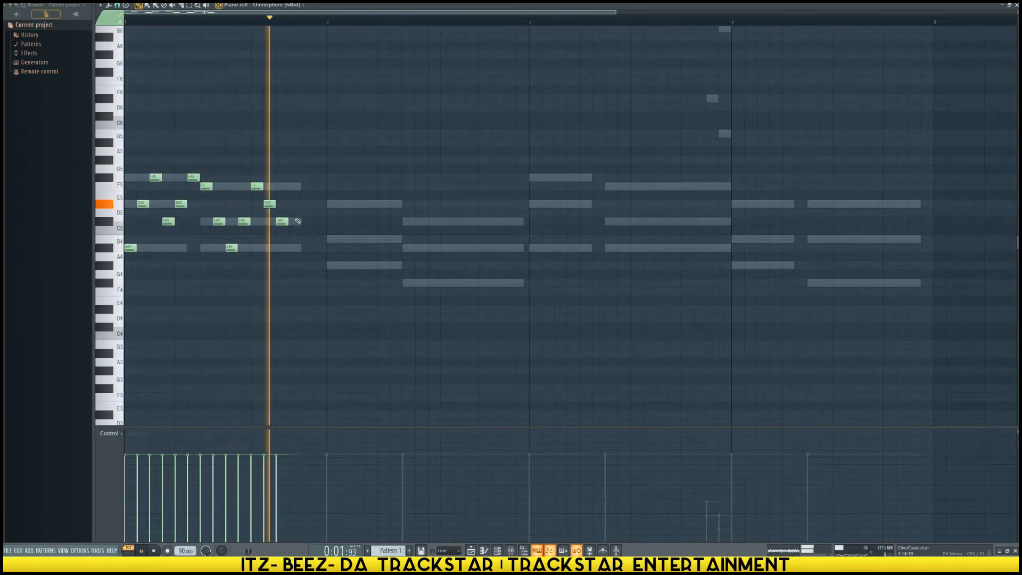
pyautogui.rightClick(280, 221)
# Complete the one-bar run with one-step F5, D#5, C#5 and A#4 notes, checking with playback.
pyautogui.click(282, 186)
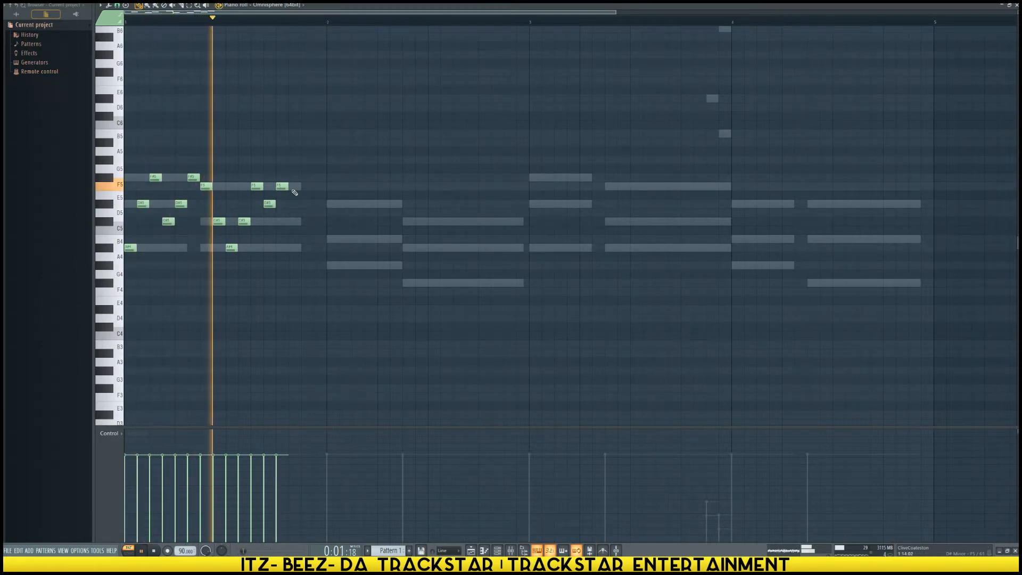
pyautogui.press('space')
pyautogui.click(294, 204)
pyautogui.click(307, 221)
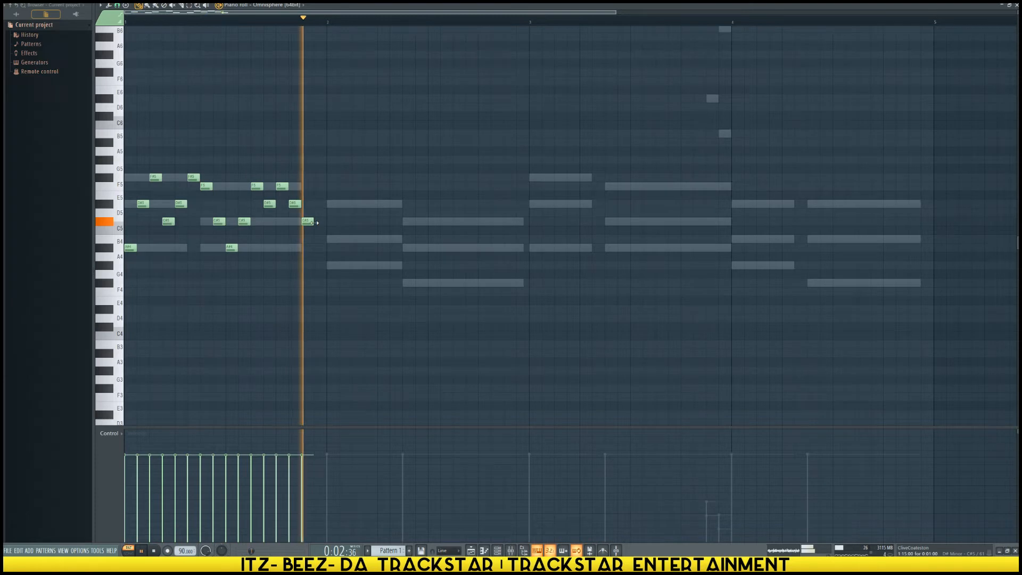
pyautogui.press('space')
pyautogui.moveTo(313, 222); pyautogui.dragTo(324, 222)
pyautogui.click(318, 247)
pyautogui.press('space')
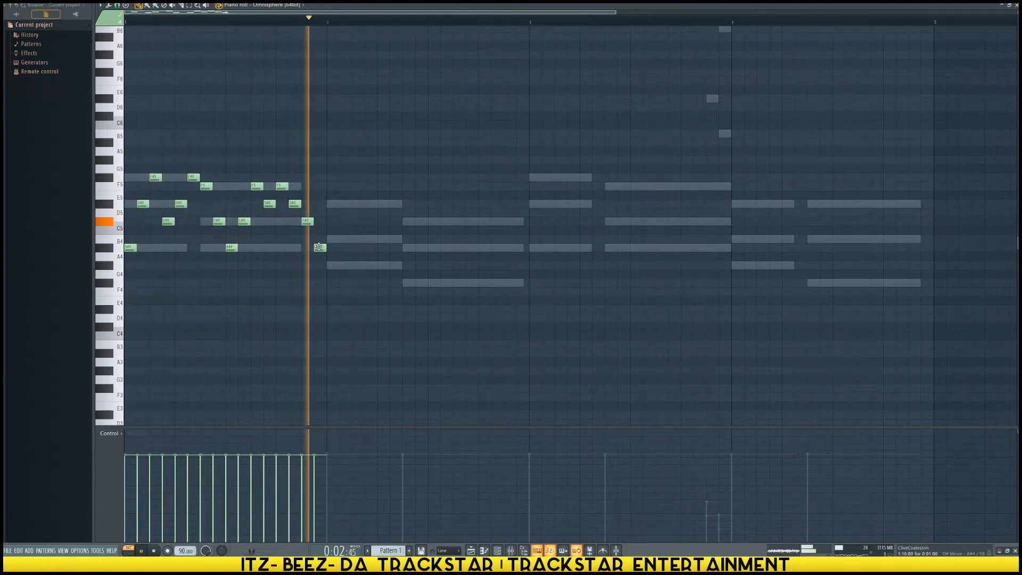
pyautogui.press('space')
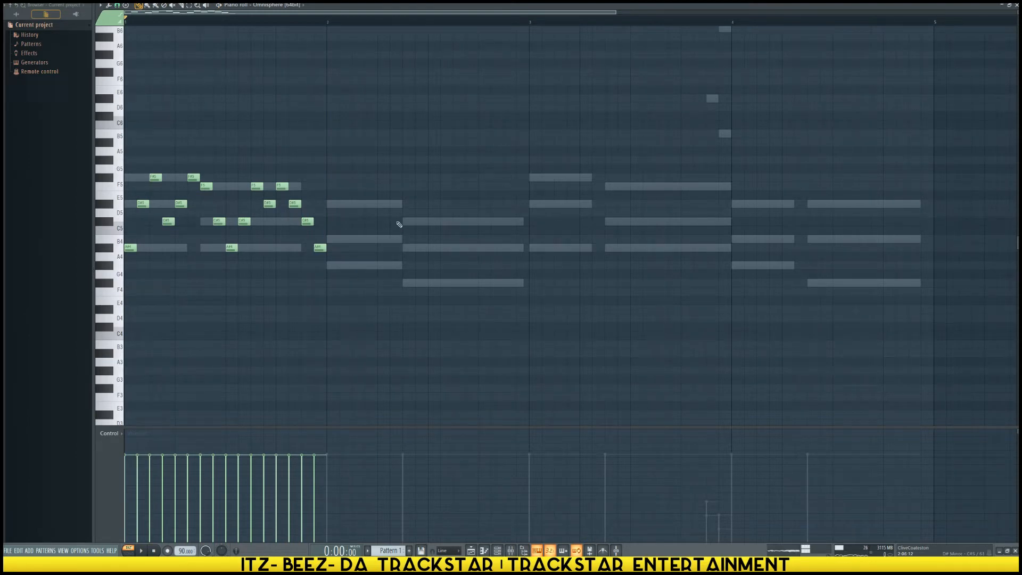
# Transpose the whole one-bar run up one octave and play the result.
pyautogui.hotkey('ctrl', 'Up')
pyautogui.press('space')
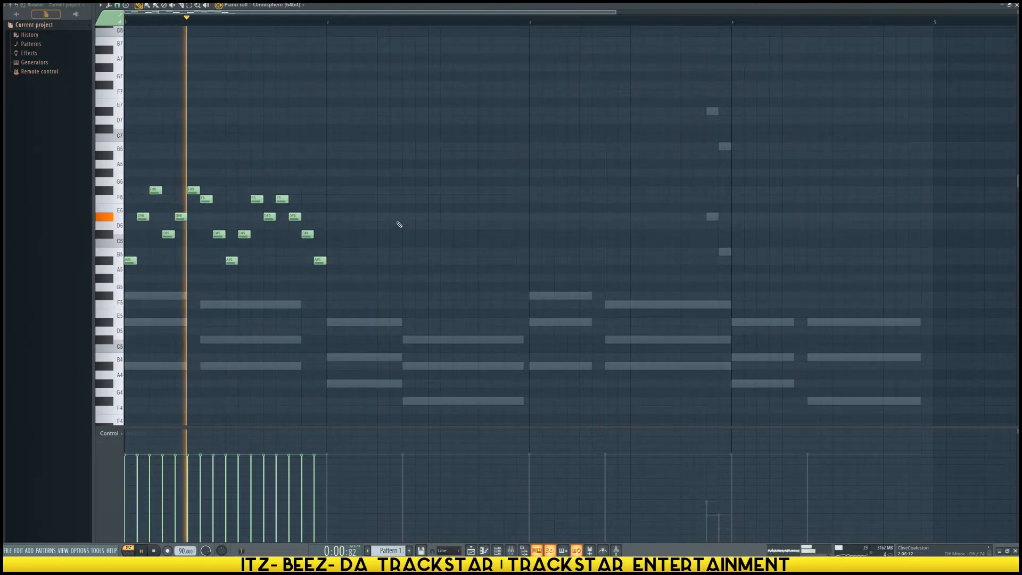
pyautogui.press('space')
# Duplicate the one-bar run three times in succession to fill all four bars.
pyautogui.hotkey('ctrl', 'b')
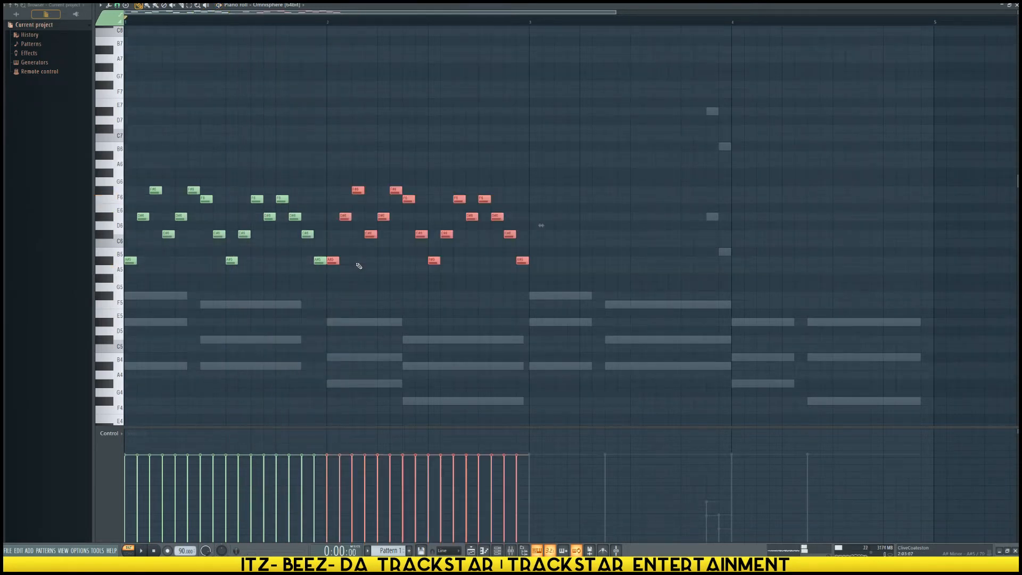
pyautogui.hotkey('ctrl', 'b')
pyautogui.hotkey('ctrl', 'b')
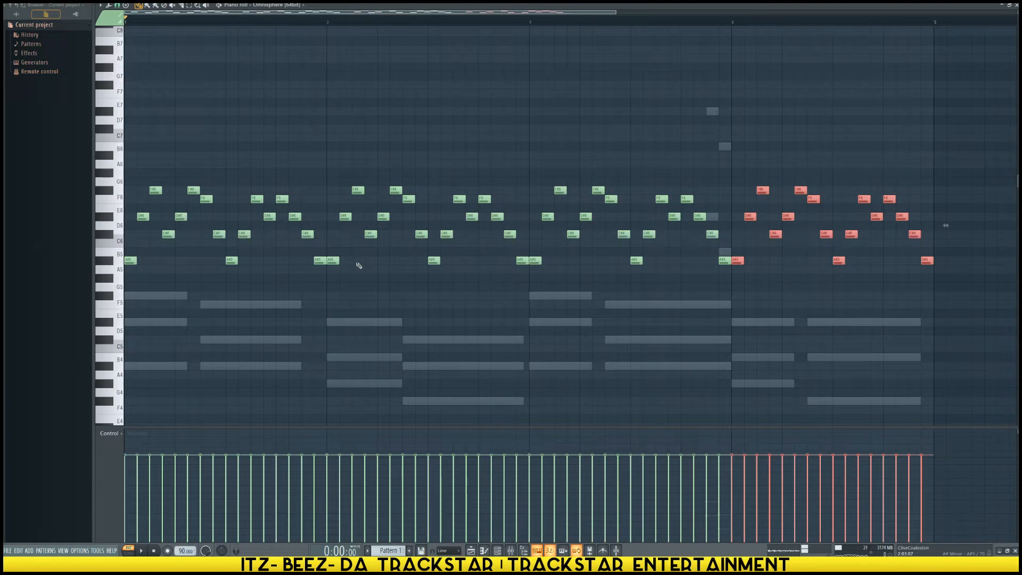
# Transpose the whole four-bar Omnisphere piano run up one octave and play it back.
pyautogui.click(363, 281)
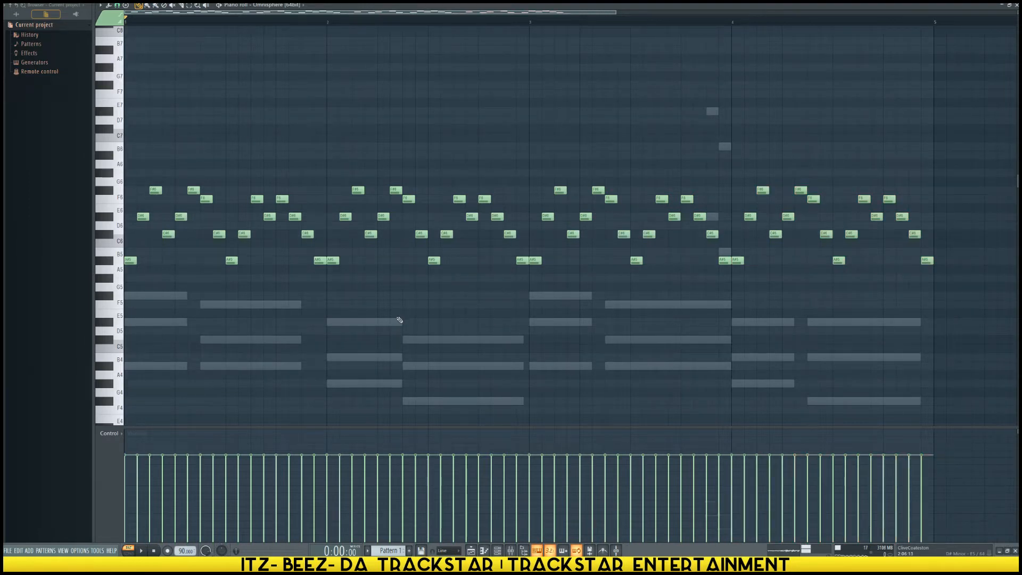
pyautogui.hotkey('ctrl', 'Up')
pyautogui.press('space')
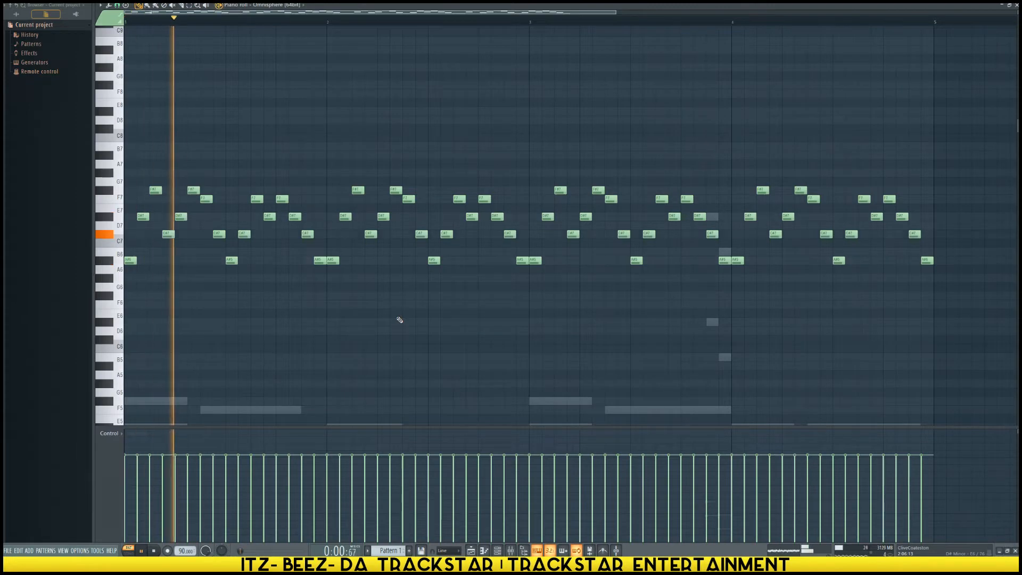
pyautogui.click(1016, 6)
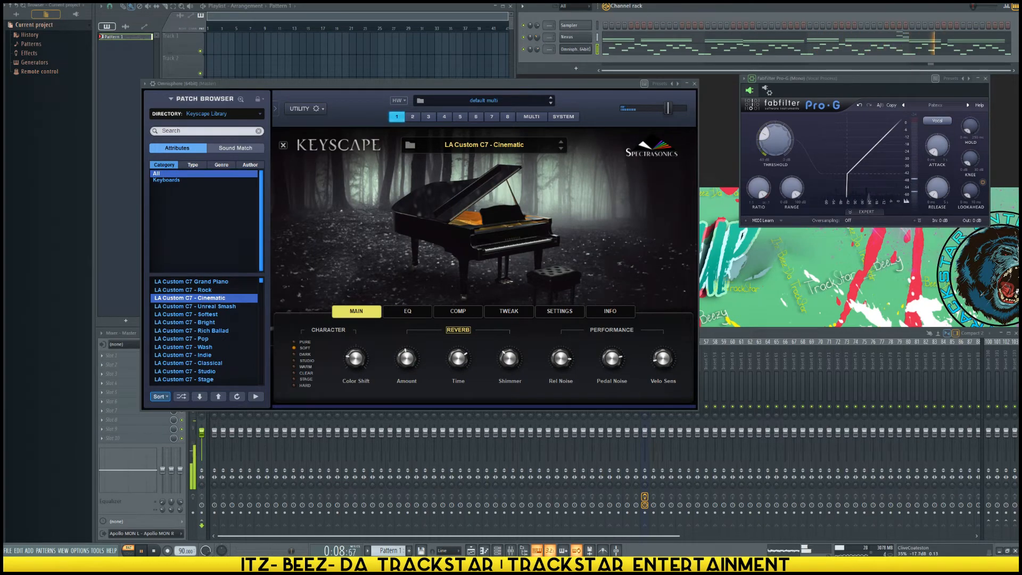
# Delete the four short octave accent notes at the end of bar 3 from the Nexus part.
pyautogui.click(869, 45)
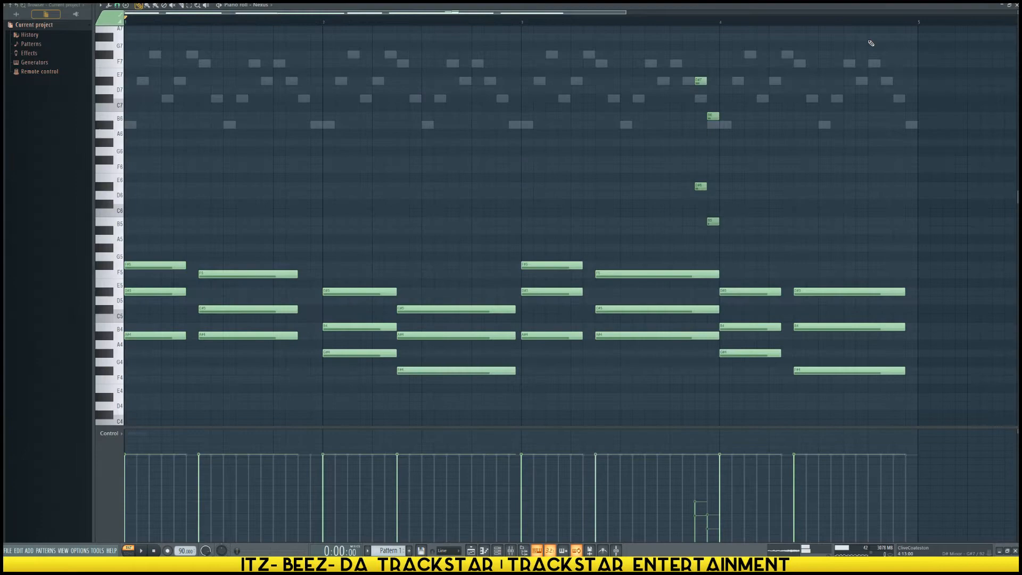
pyautogui.moveTo(779, 217); pyautogui.dragTo(673, 91)
pyautogui.moveTo(735, 245); pyautogui.dragTo(654, 30)
pyautogui.press('Delete')
pyautogui.scroll(-3, 454, 32)
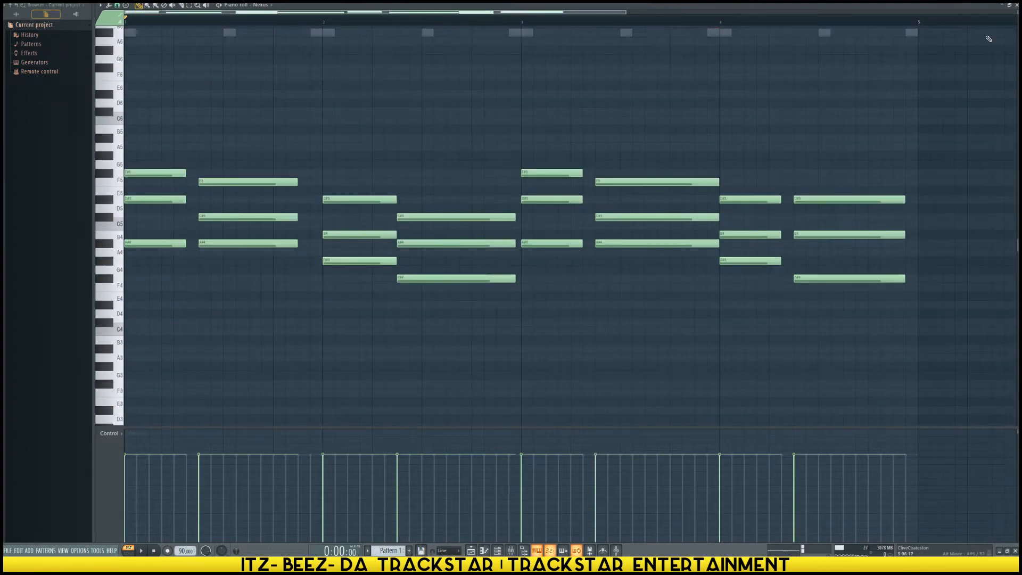
pyautogui.click(1017, 6)
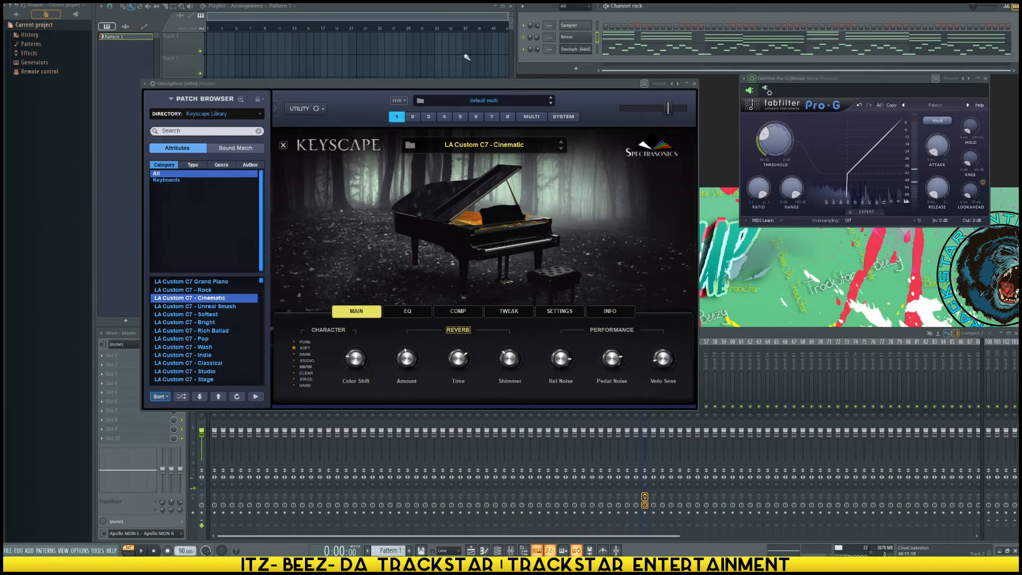
# Add Tone2 ElectraX to the project as a new instrument channel.
pyautogui.click(585, 70)
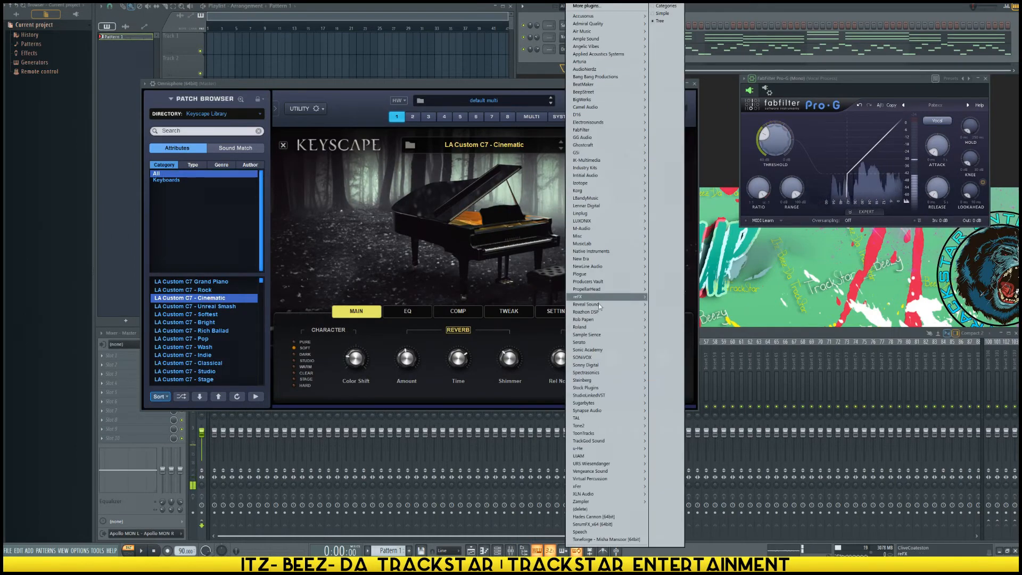
pyautogui.moveTo(616, 427)
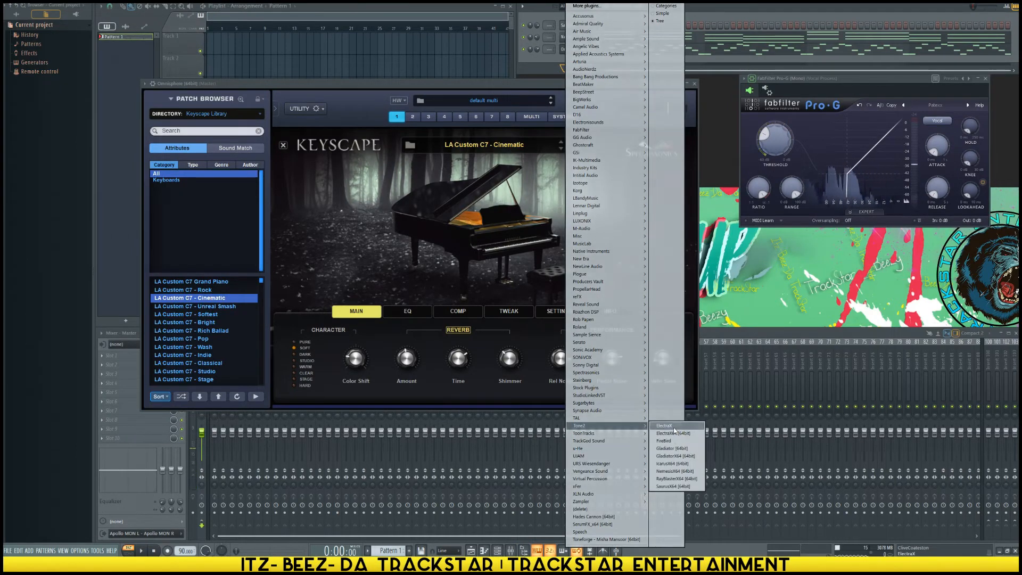
pyautogui.click(672, 426)
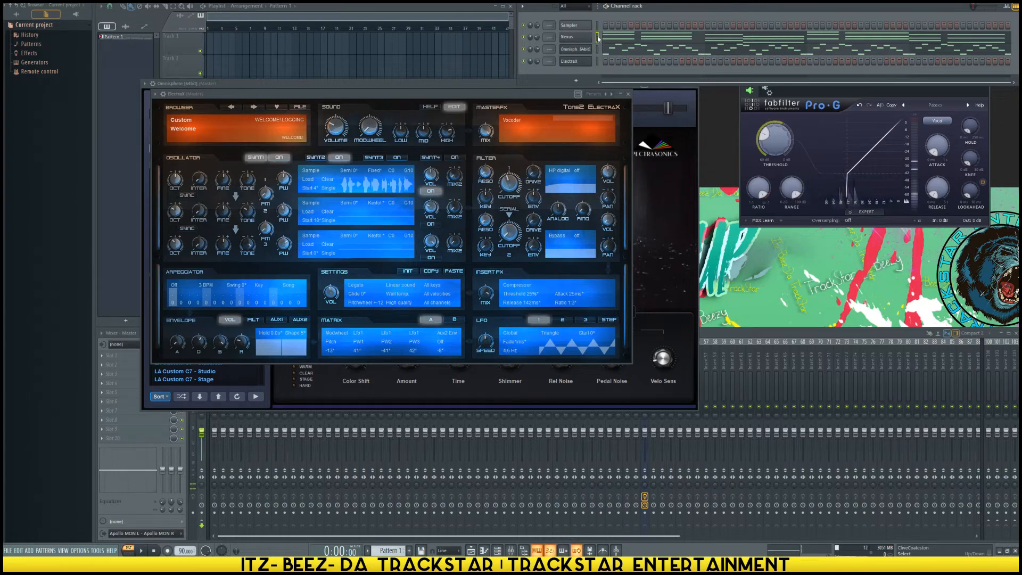
# Copy the Nexus chord progression into the ElectraX channel, keeping the original in Nexus.
pyautogui.hotkey('ctrl', 'x')
pyautogui.hotkey('ctrl', 'v')
pyautogui.click(597, 61)
pyautogui.hotkey('ctrl', 'v')
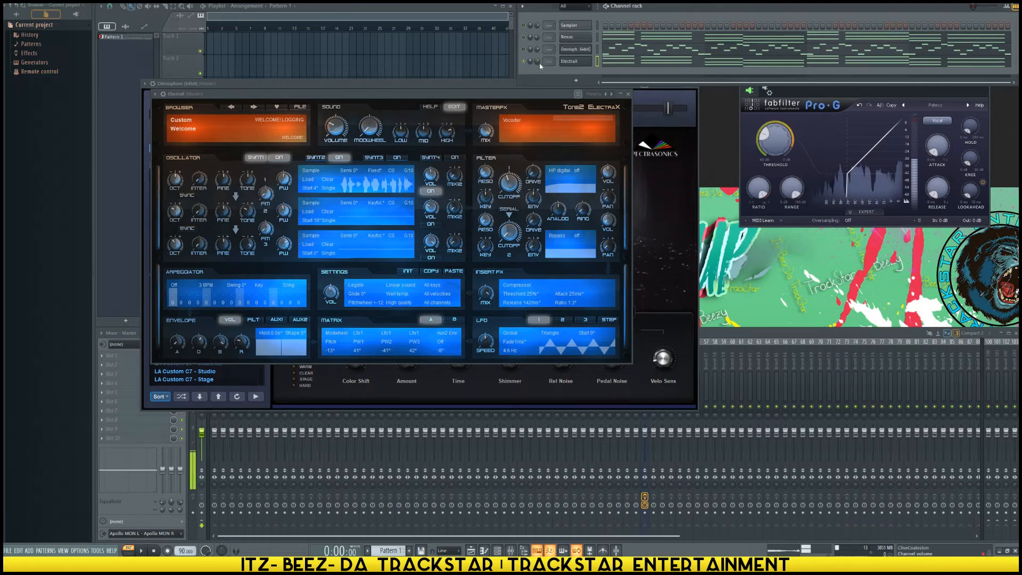
# Choose ElectraX's Arpeggiator category and audition its patches from 1DoubleTrancegt MF through Broad Pulser BT during playback.
pyautogui.click(205, 122)
pyautogui.click(203, 137)
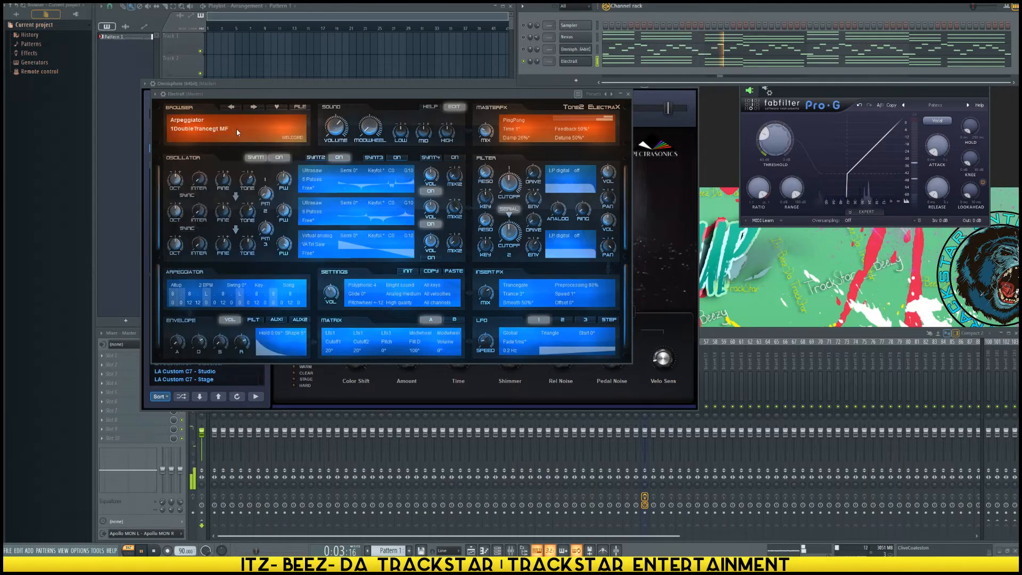
pyautogui.click(254, 107)
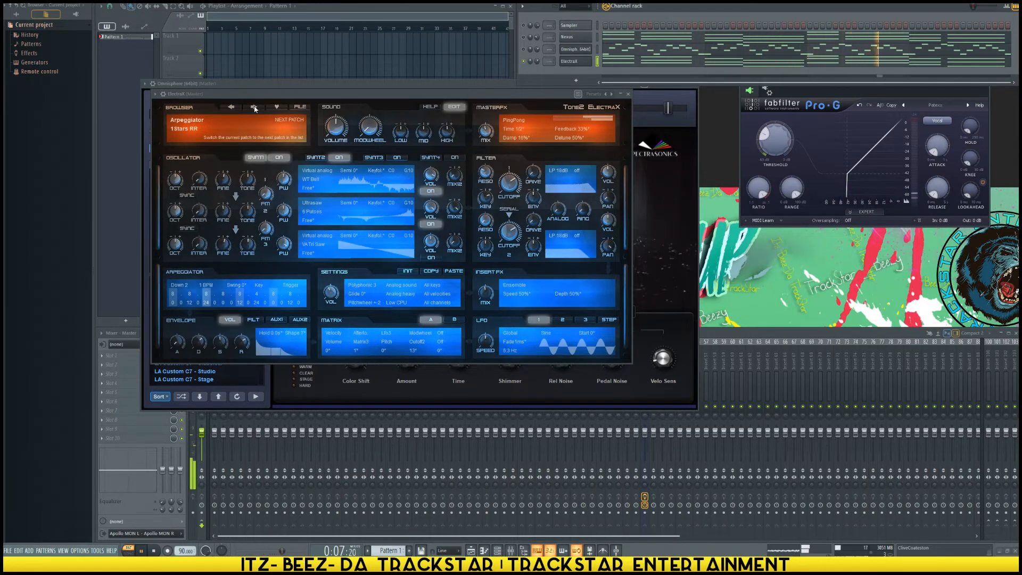
pyautogui.click(254, 108)
pyautogui.click(254, 108)
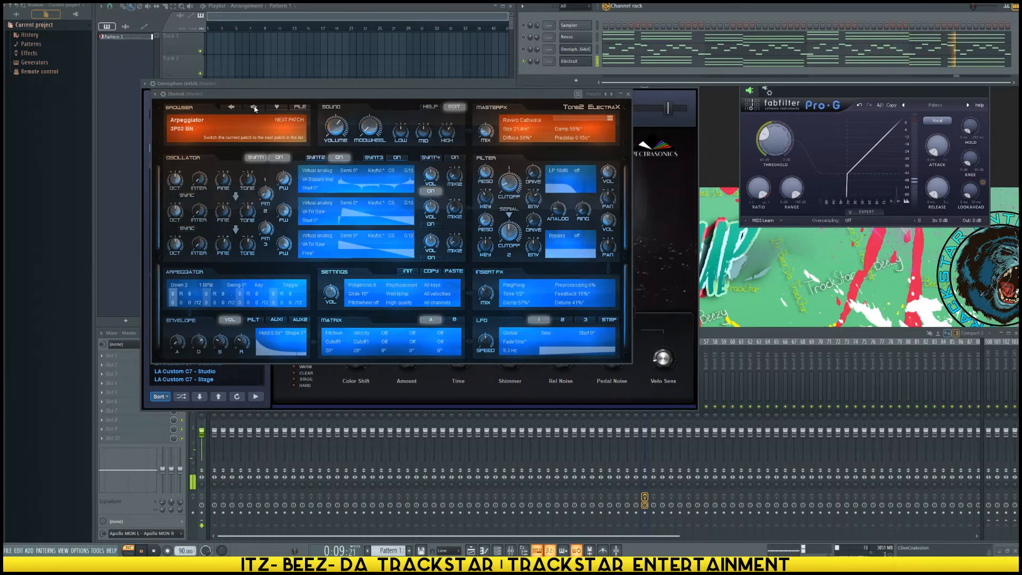
pyautogui.click(254, 108)
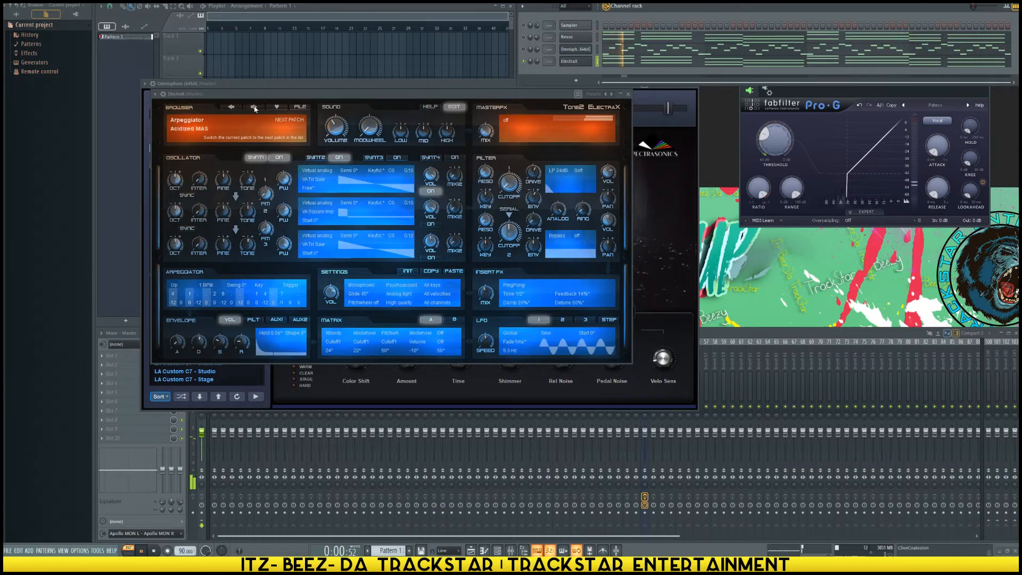
pyautogui.click(254, 108)
pyautogui.click(254, 107)
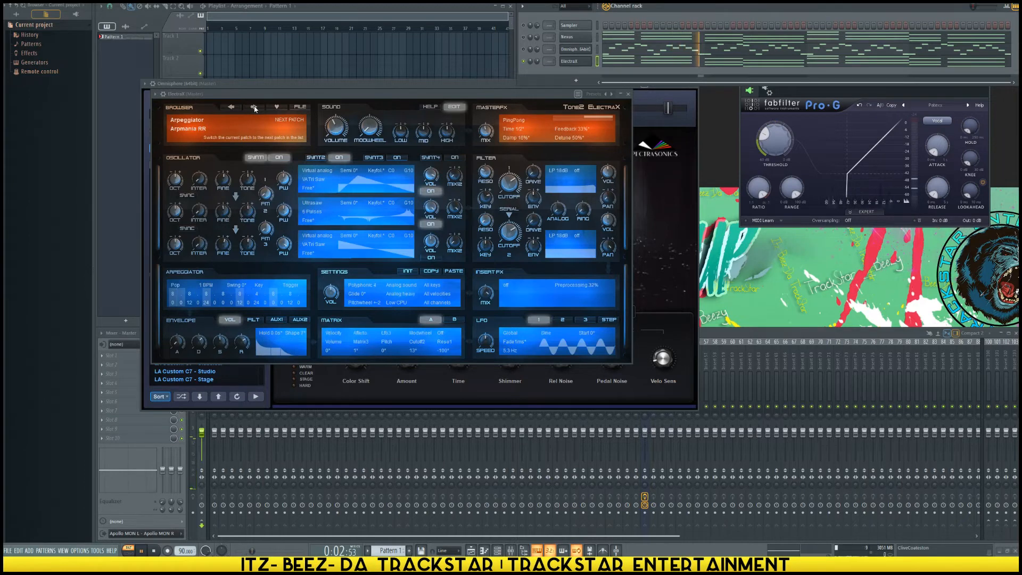
pyautogui.click(254, 108)
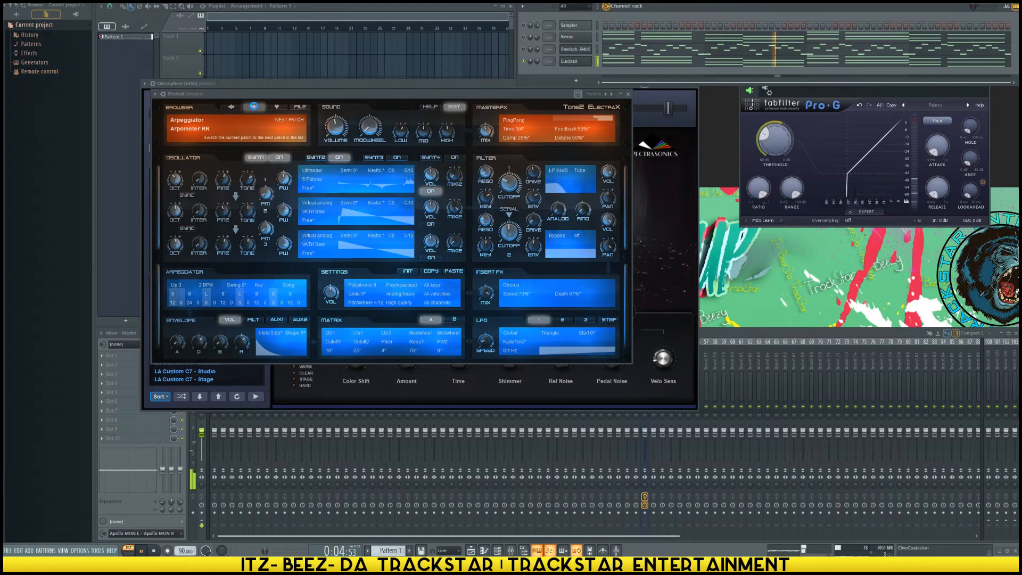
pyautogui.click(254, 108)
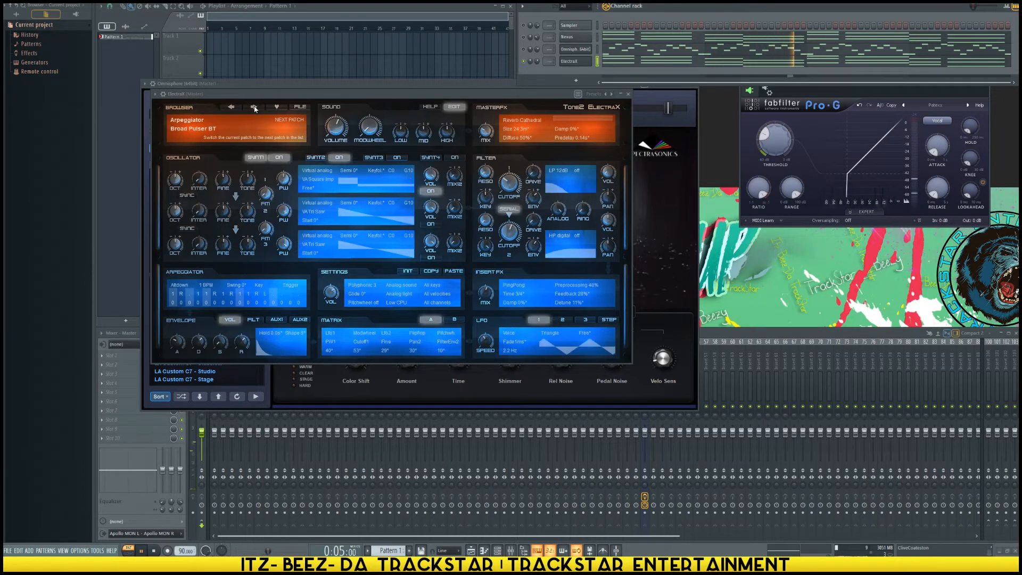
# Transpose the ElectraX chords up two octaves.
pyautogui.click(695, 66)
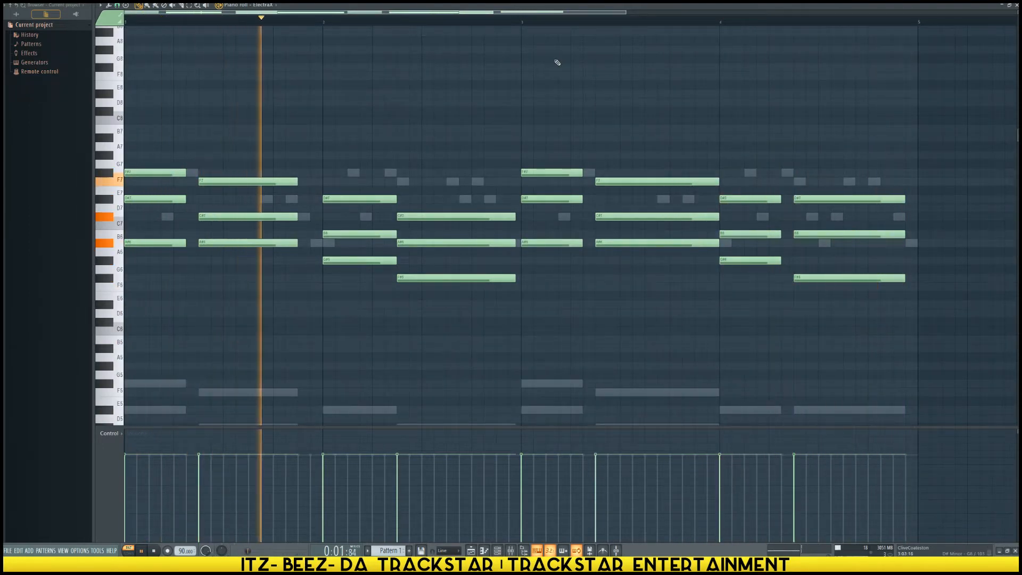
pyautogui.press('F5')
pyautogui.press('F6')
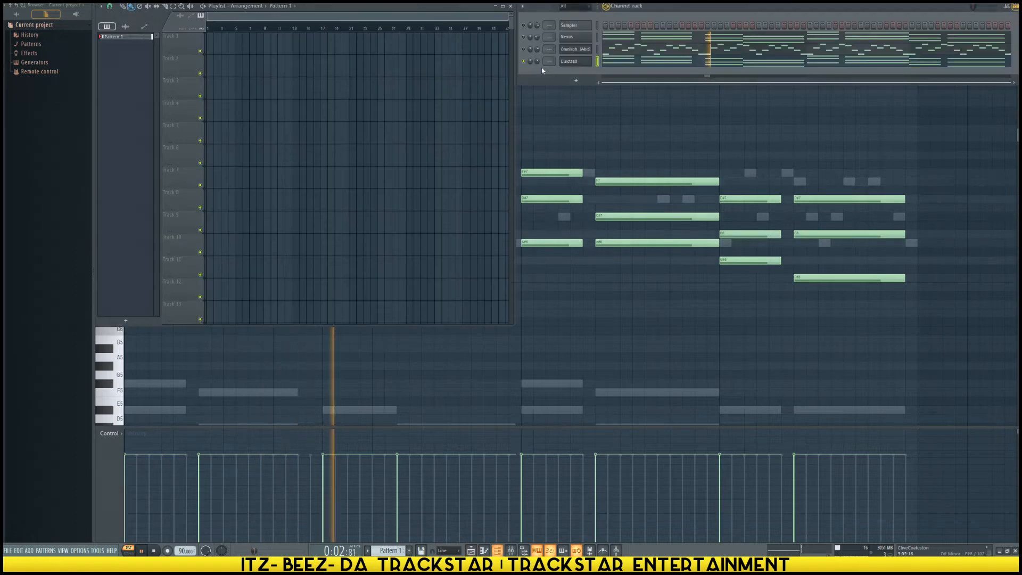
# Audition the following ElectraX arpeggiator patches, including Chord Groover BT and Double Arp MAS, up to DXSeven SJA.
pyautogui.click(583, 61)
pyautogui.click(253, 106)
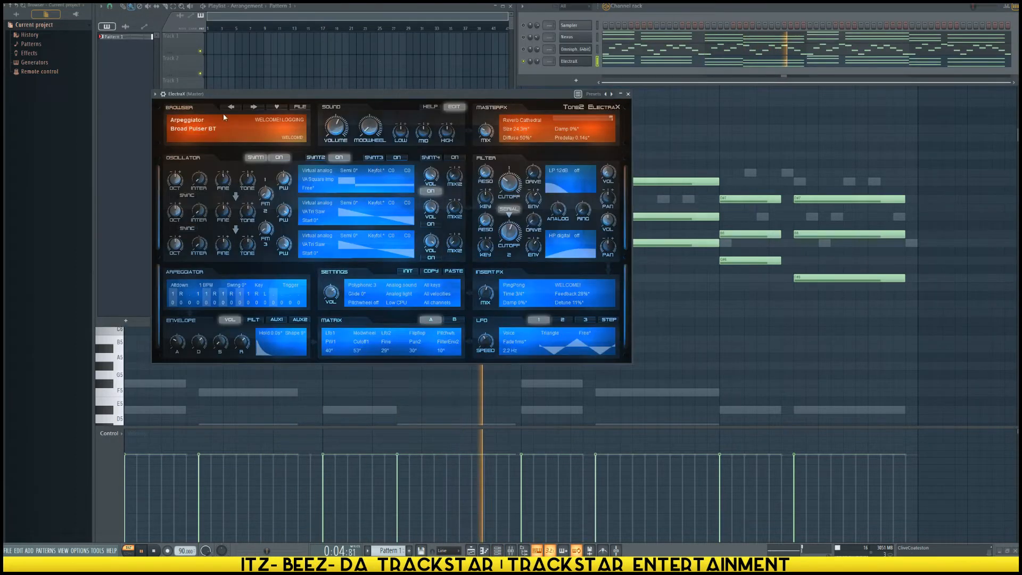
pyautogui.click(254, 107)
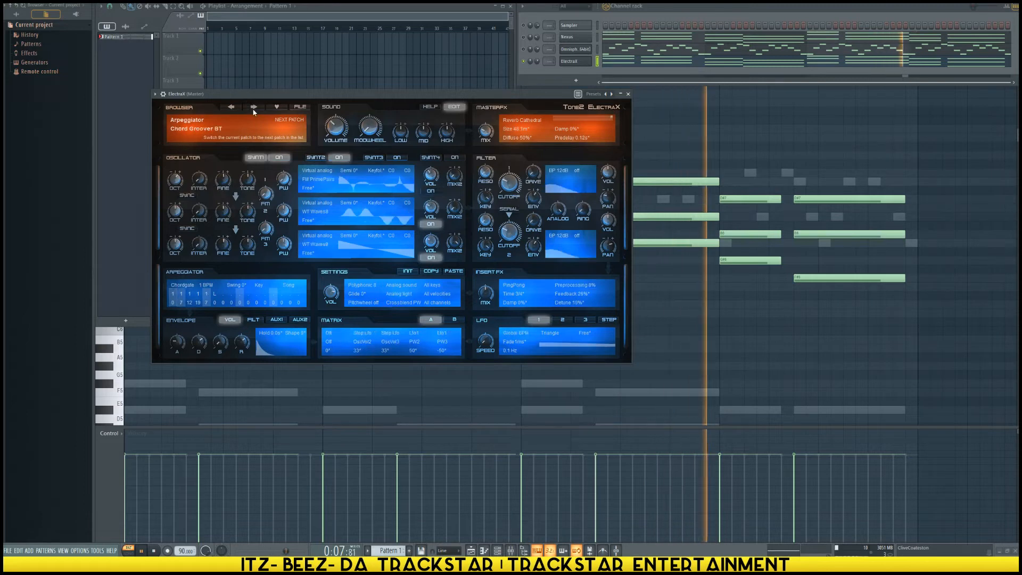
pyautogui.click(253, 107)
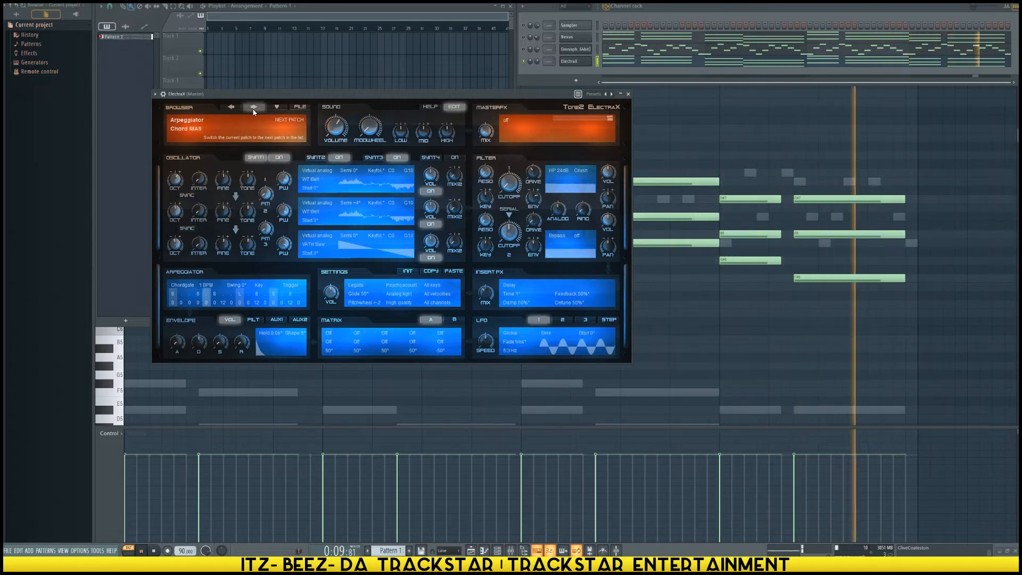
pyautogui.click(253, 107)
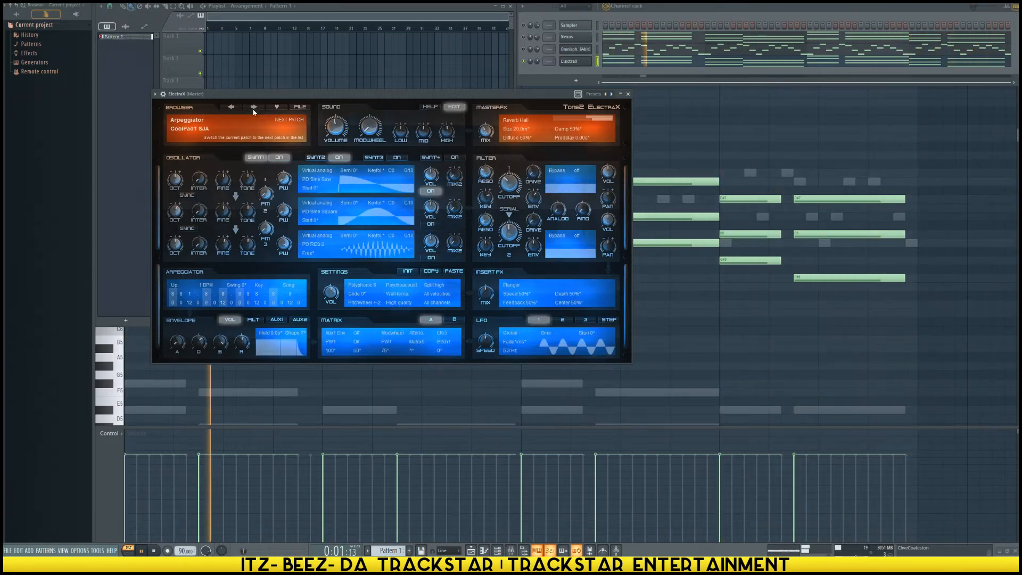
pyautogui.click(253, 108)
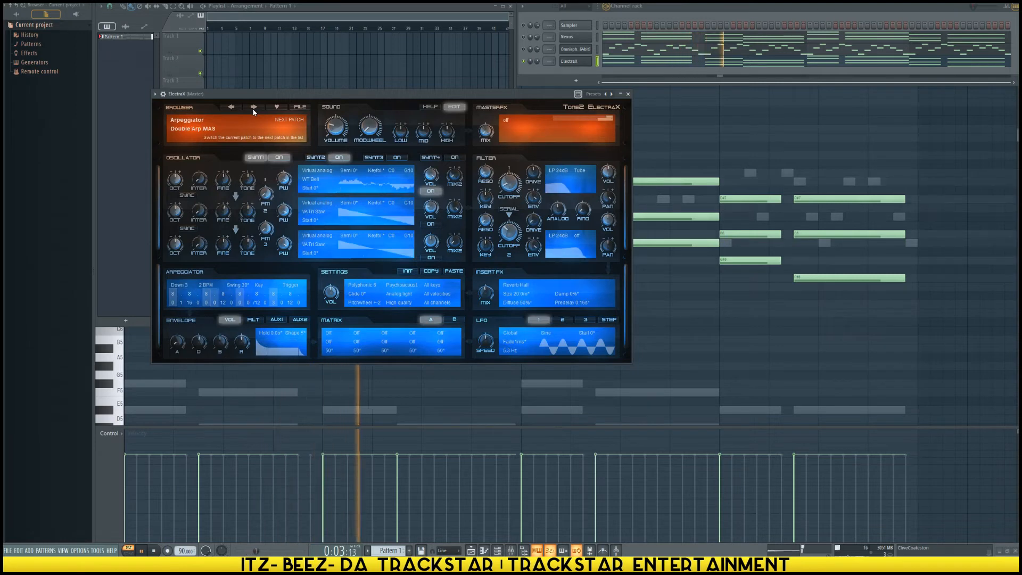
pyautogui.click(253, 109)
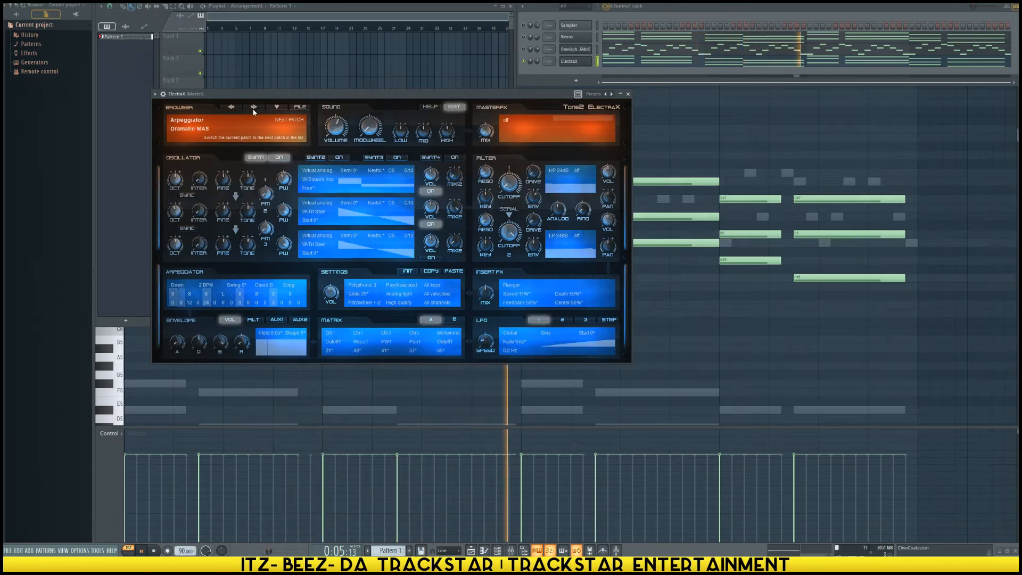
pyautogui.click(254, 108)
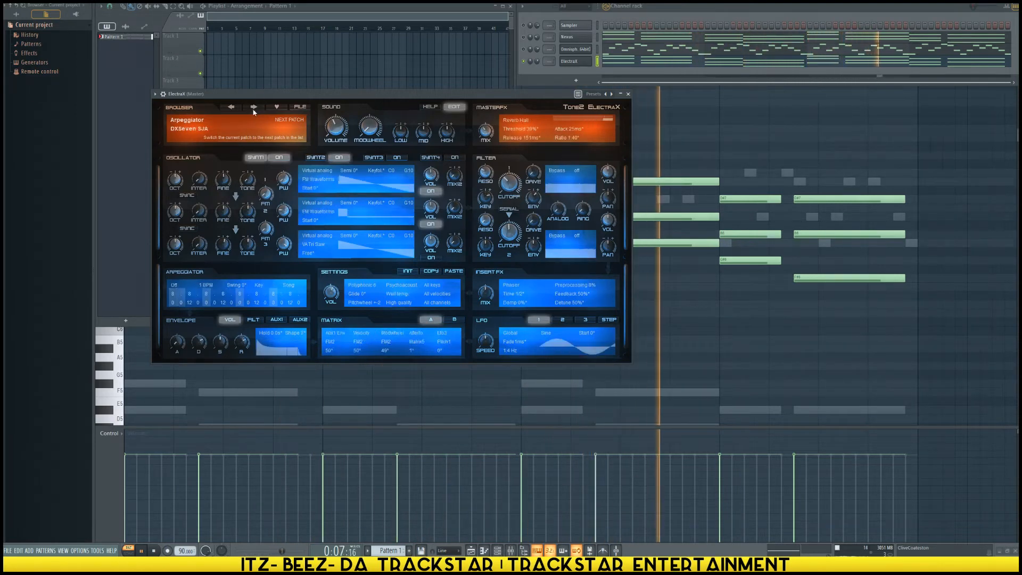
# Transpose the ElectraX chords down one octave.
pyautogui.click(748, 296)
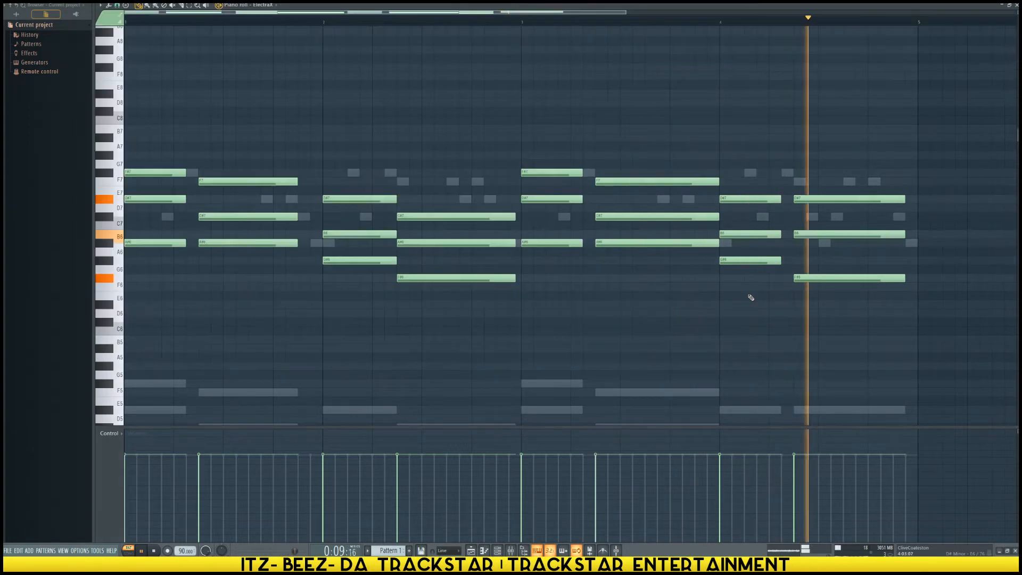
pyautogui.hotkey('ctrl', 'Down')
pyautogui.press('F6')
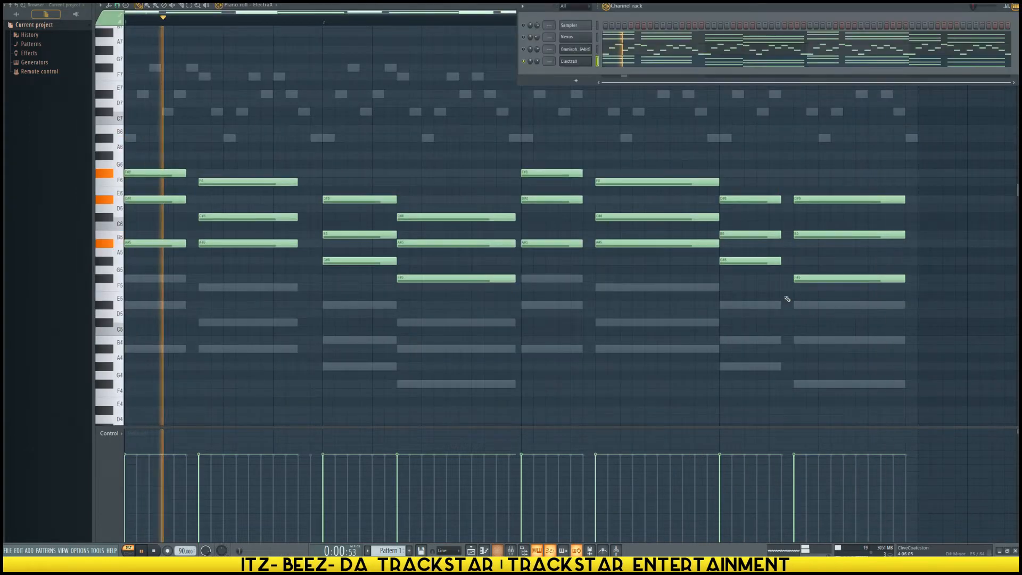
# Load the ElectraX arpeggiator patch Fright Night MAS, adjust the Omnisphere channel's volume during playback, and stop.
pyautogui.click(570, 61)
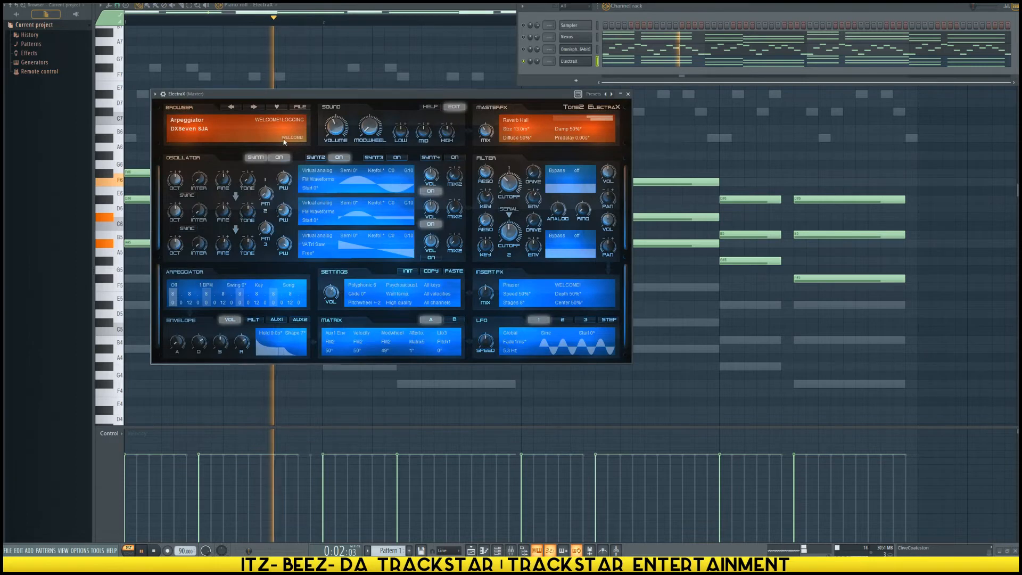
pyautogui.click(252, 107)
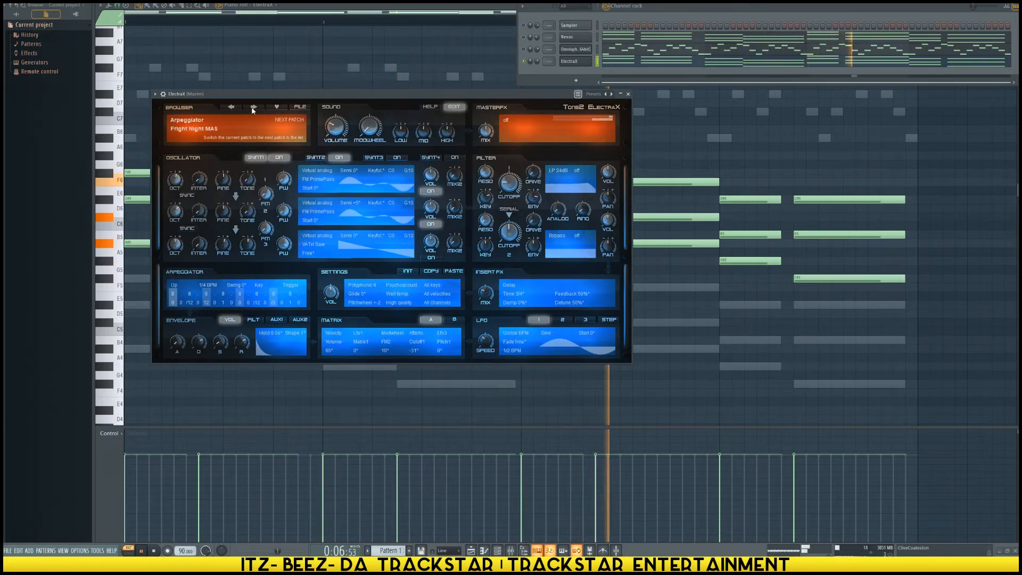
pyautogui.rightClick(538, 51)
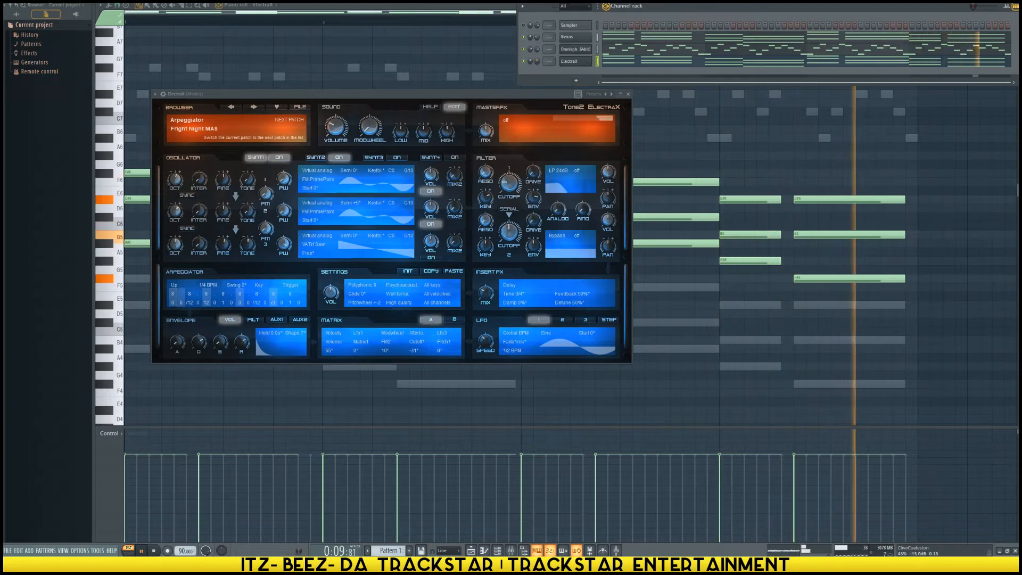
pyautogui.press('space')
# Add Xpand!2 with the 014 Strings sound Spiccato Strings Up + Down+, and paste the chord progression into its channel.
pyautogui.click(576, 81)
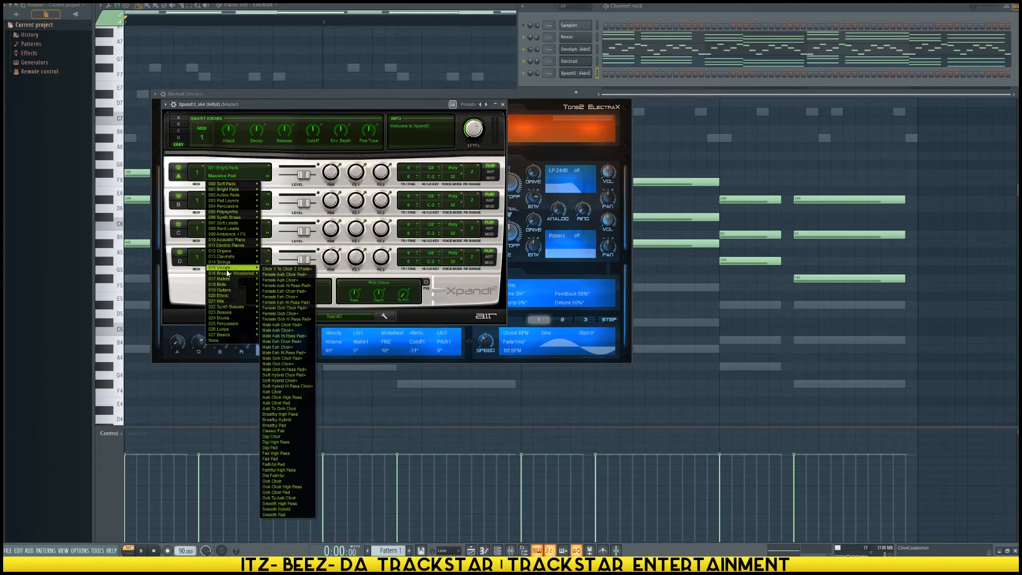
pyautogui.moveTo(227, 280)
pyautogui.moveTo(250, 265)
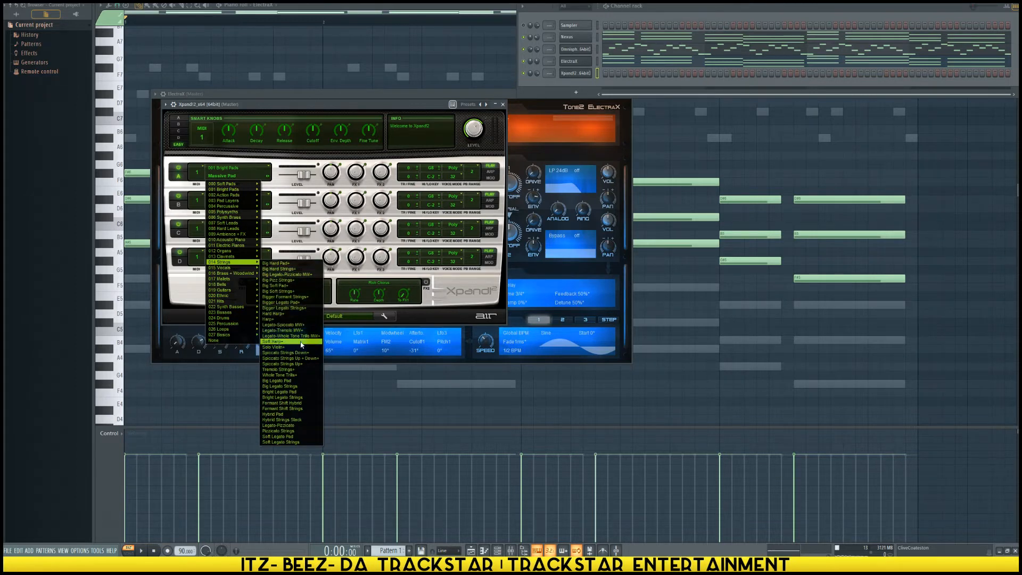
pyautogui.click(290, 358)
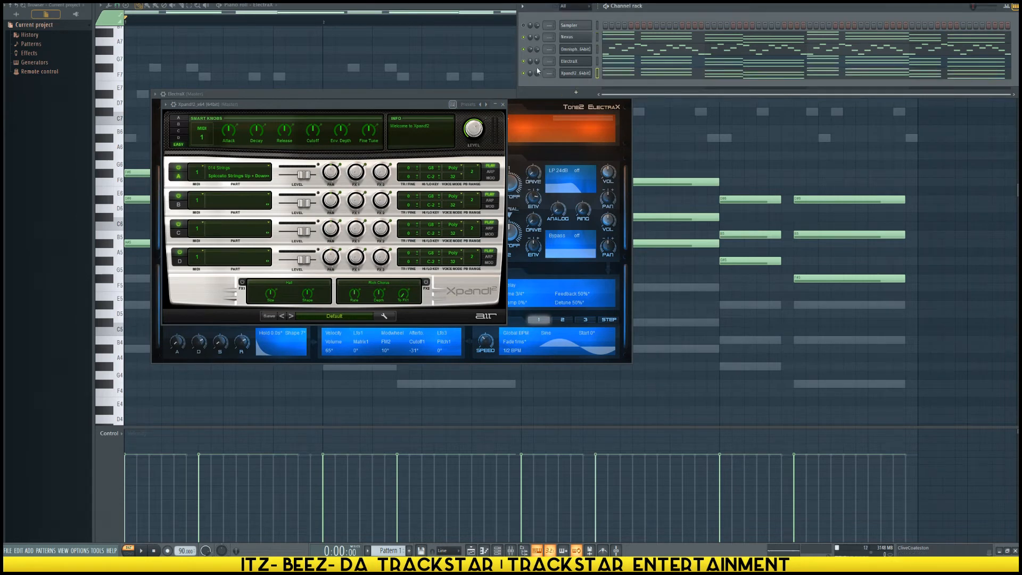
pyautogui.click(637, 80)
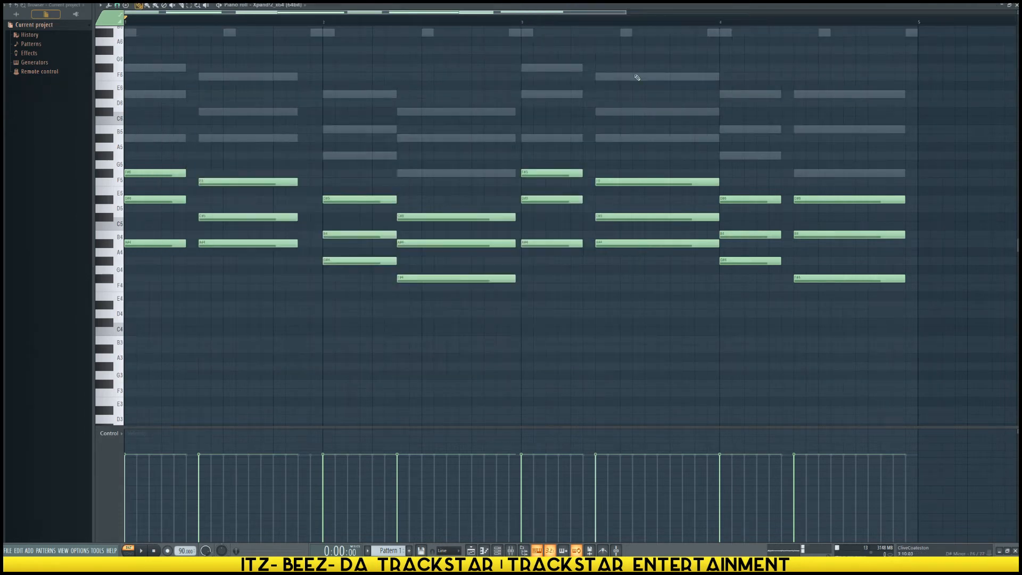
# Shorten all pasted Xpand!2 chord notes together until the shortest chords last one step.
pyautogui.moveTo(156, 159); pyautogui.dragTo(914, 377)
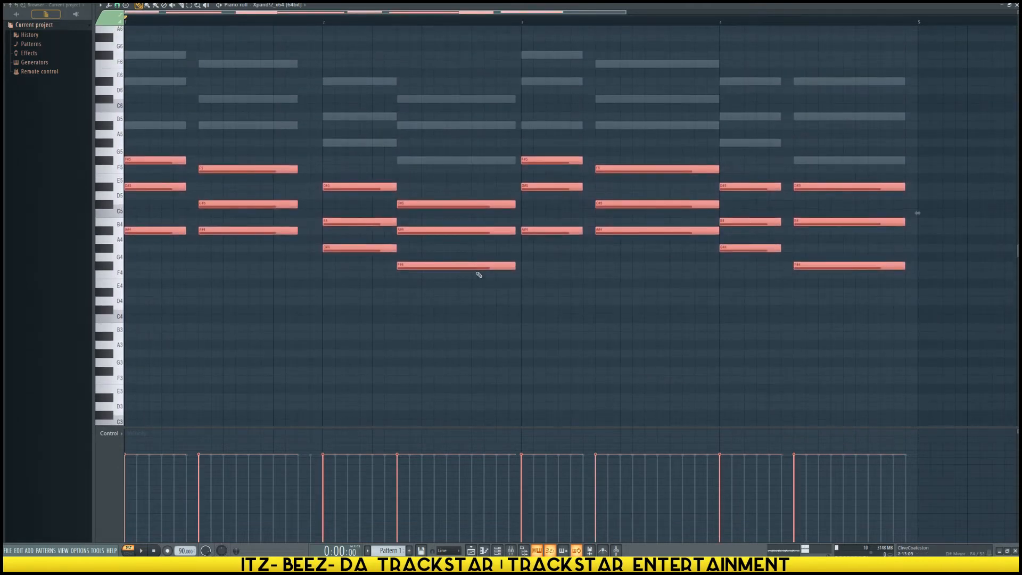
pyautogui.moveTo(514, 268); pyautogui.dragTo(337, 265)
pyautogui.keyDown('ctrl'); pyautogui.click(298, 294); pyautogui.keyUp('ctrl')
# Shorten the remaining longer chords in stages until every chord is one step long.
pyautogui.moveTo(231, 159); pyautogui.dragTo(226, 280)
pyautogui.moveTo(414, 186); pyautogui.dragTo(460, 291)
pyautogui.moveTo(663, 169); pyautogui.dragTo(676, 251)
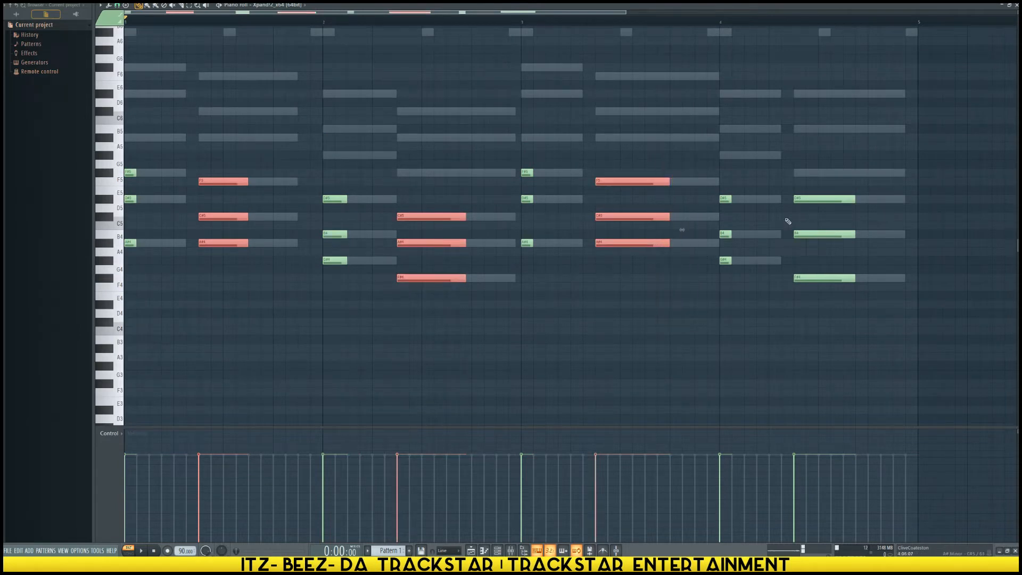
pyautogui.moveTo(799, 188); pyautogui.dragTo(818, 281)
pyautogui.moveTo(321, 140); pyautogui.dragTo(347, 335)
pyautogui.moveTo(392, 214); pyautogui.dragTo(477, 377)
pyautogui.moveTo(642, 141); pyautogui.dragTo(597, 326)
pyautogui.moveTo(819, 168); pyautogui.dragTo(804, 281)
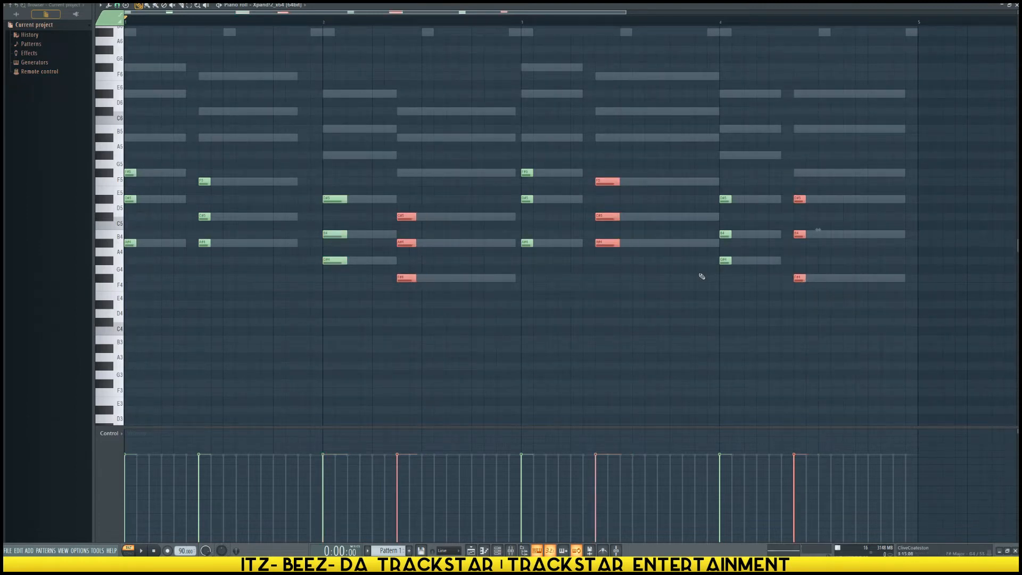
pyautogui.moveTo(637, 132); pyautogui.dragTo(584, 340)
pyautogui.moveTo(460, 353); pyautogui.dragTo(331, 200)
pyautogui.click(375, 168)
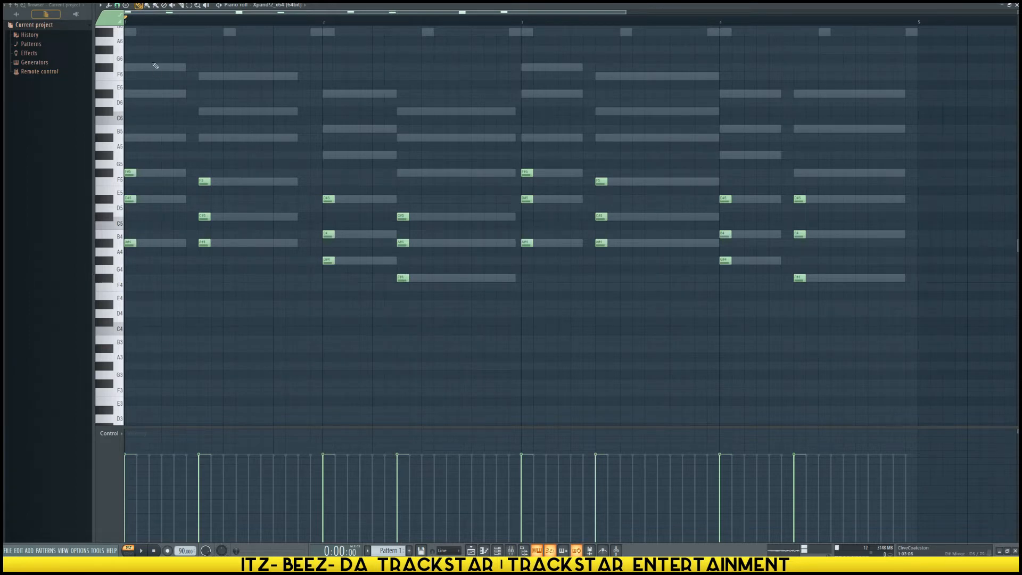
# Trim all the chord notes by a quarter step using 1/4 step snapping, and set snapping back to Line.
pyautogui.click(117, 6)
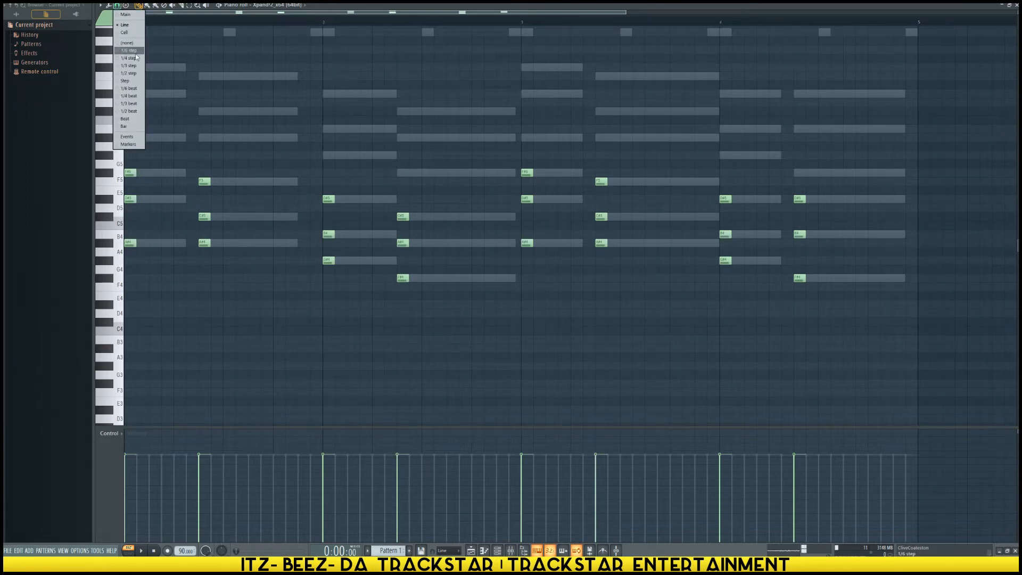
pyautogui.click(132, 58)
pyautogui.hotkey('ctrl', 'a')
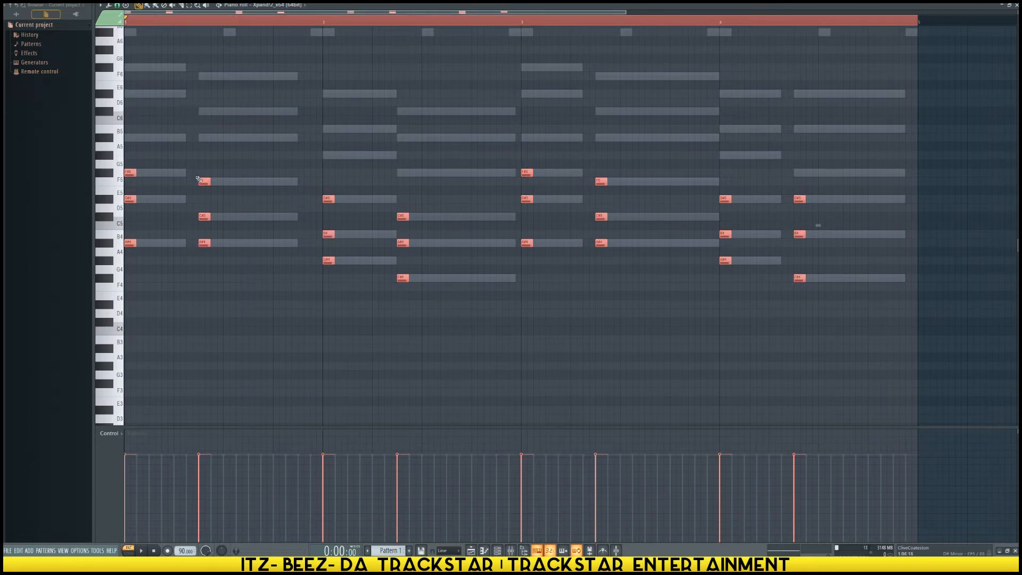
pyautogui.moveTo(210, 181); pyautogui.dragTo(207, 181)
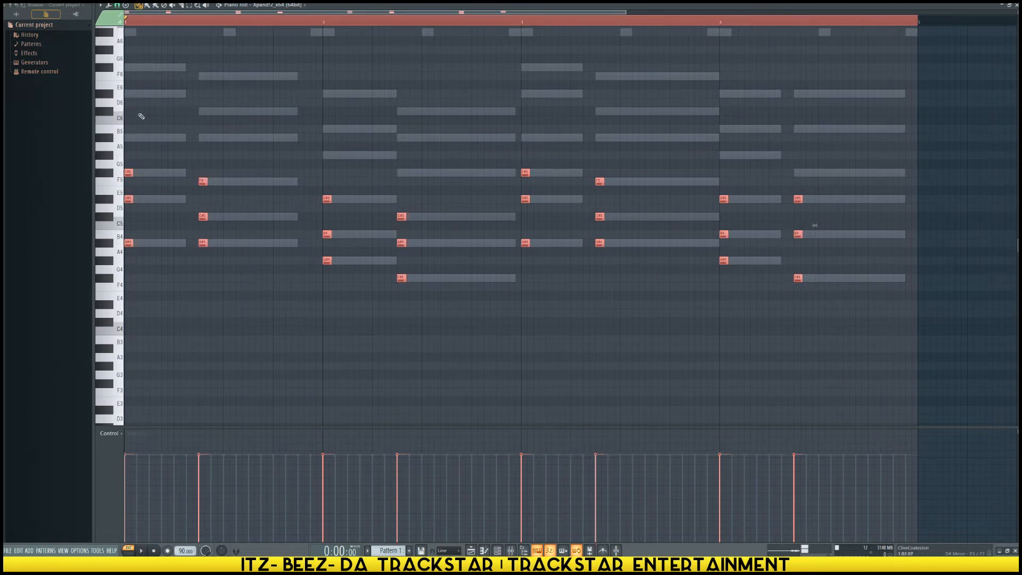
pyautogui.click(117, 5)
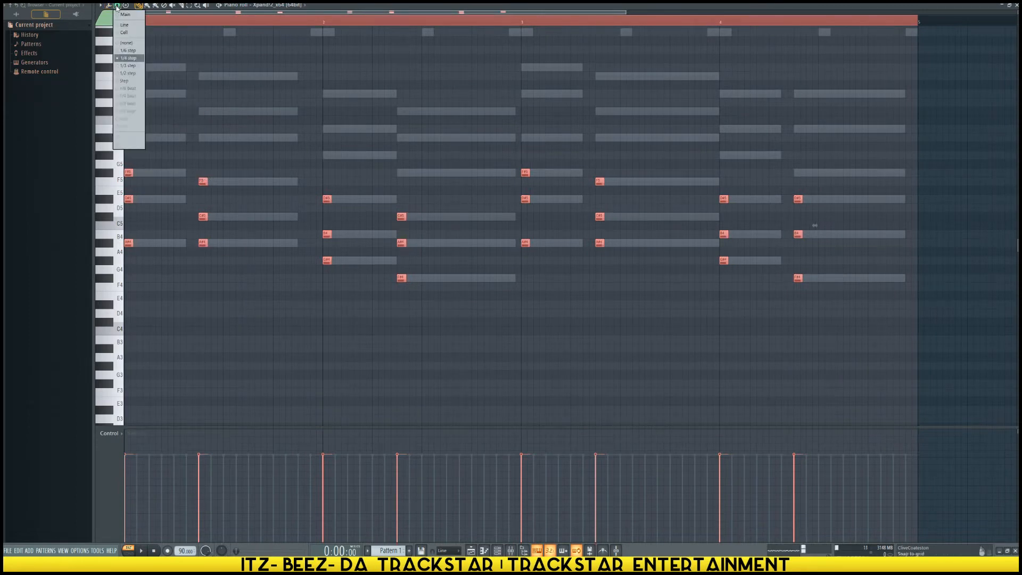
pyautogui.click(124, 24)
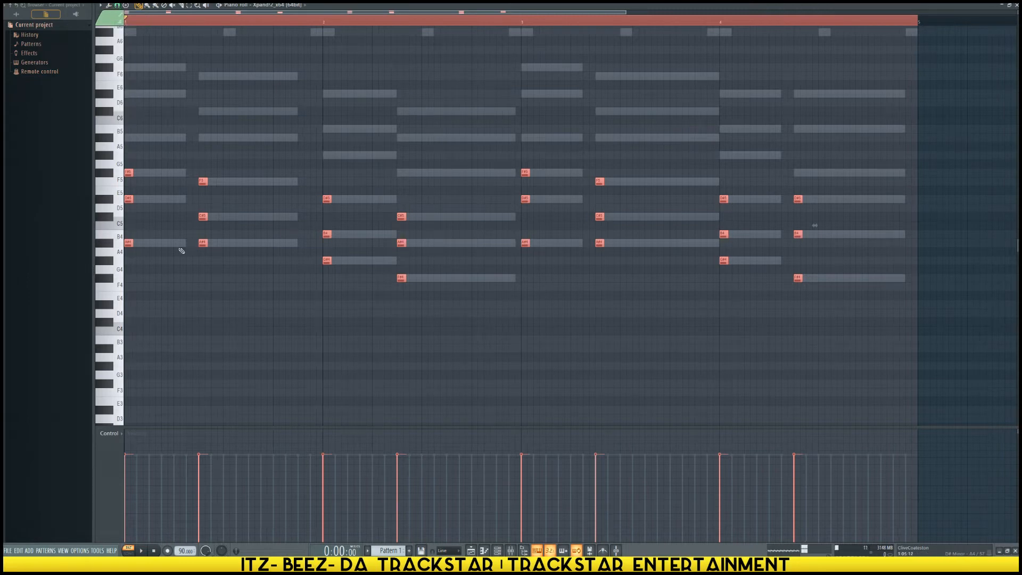
# Duplicate the first chord three steps after the original and play the result.
pyautogui.moveTo(159, 275); pyautogui.dragTo(123, 80)
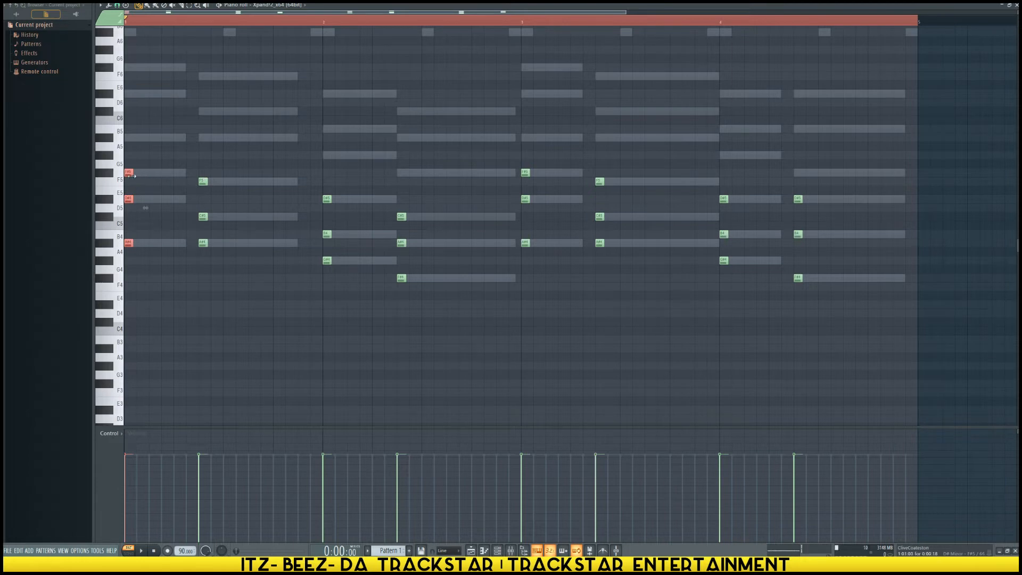
pyautogui.moveTo(129, 173); pyautogui.dragTo(161, 176)
pyautogui.press('space')
pyautogui.press('space')
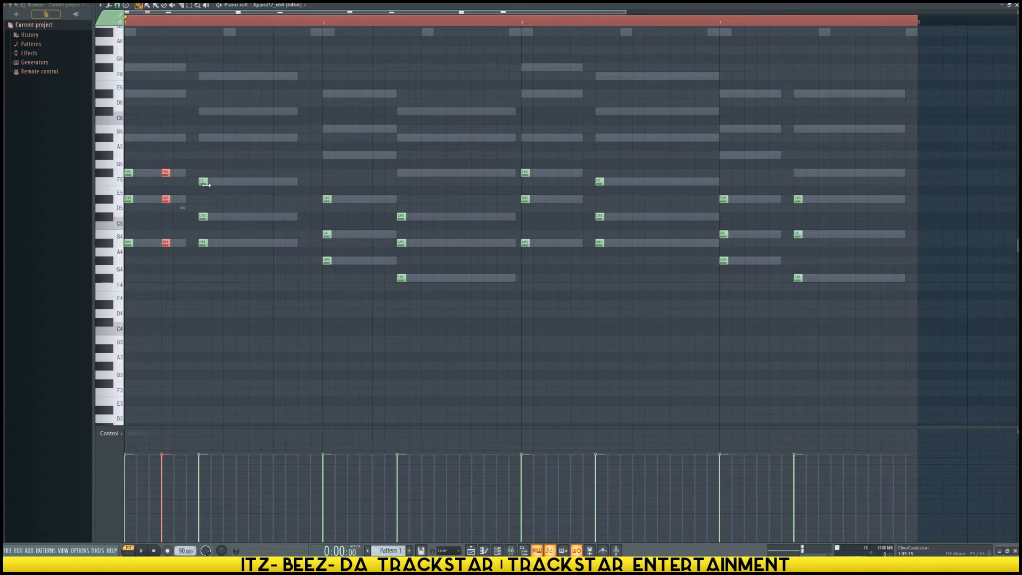
# Try an extra F5 note three steps after the second chord, play it, and undo the addition.
pyautogui.click(239, 183)
pyautogui.press('space')
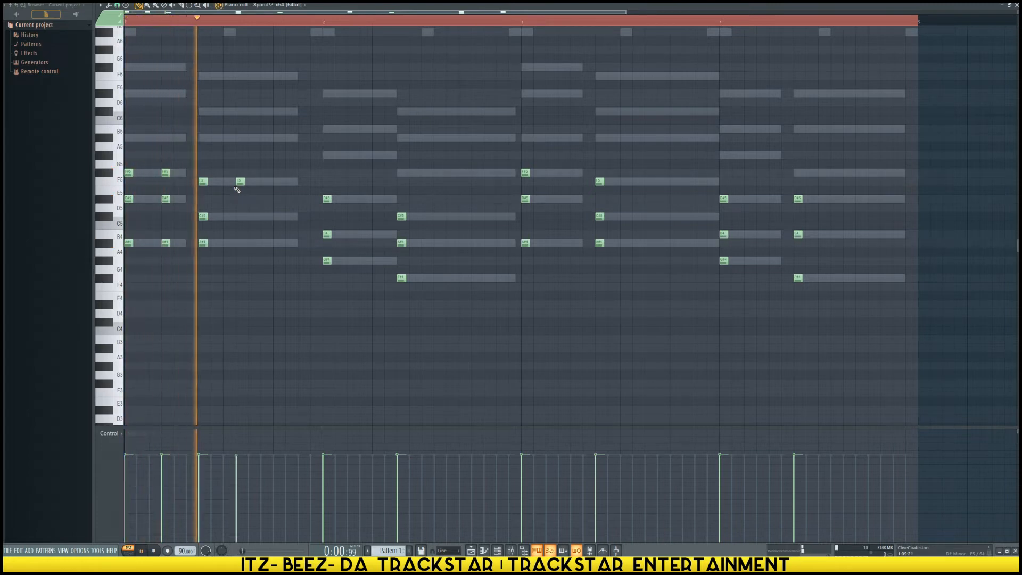
pyautogui.press('space')
pyautogui.hotkey('ctrl', 'z')
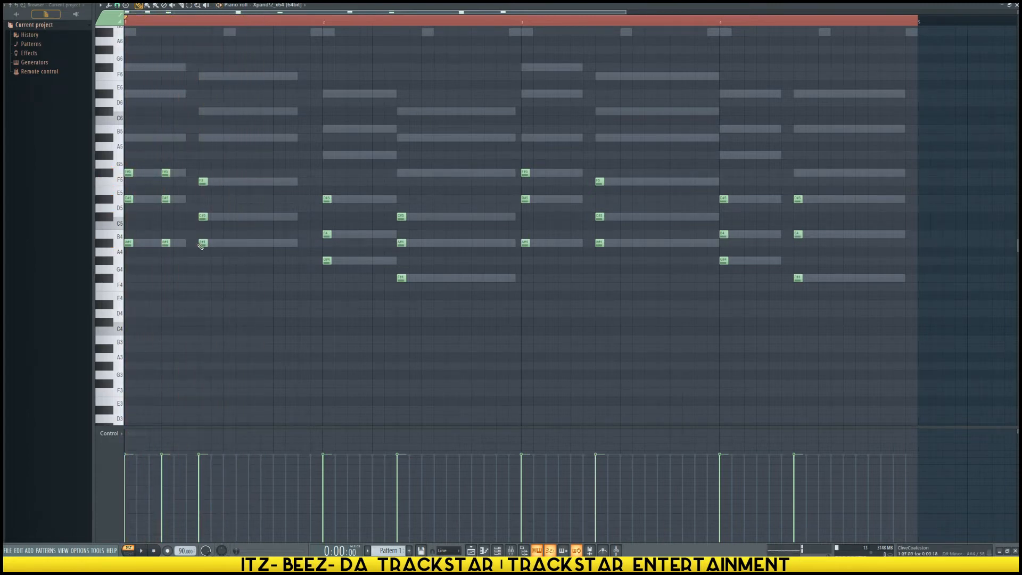
# Fill the gap between the two first-chord hits with single F#5 and D#5 notes, one step apart, and check by playback.
pyautogui.moveTo(185, 259); pyautogui.dragTo(159, 142)
pyautogui.press('space')
pyautogui.press('space')
pyautogui.press('space')
pyautogui.press('space')
pyautogui.press('space')
pyautogui.press('space')
pyautogui.click(141, 173)
pyautogui.click(153, 190)
pyautogui.press('space')
pyautogui.click(153, 198)
pyautogui.rightClick(153, 190)
pyautogui.press('space')
pyautogui.press('space')
pyautogui.press('space')
pyautogui.press('space')
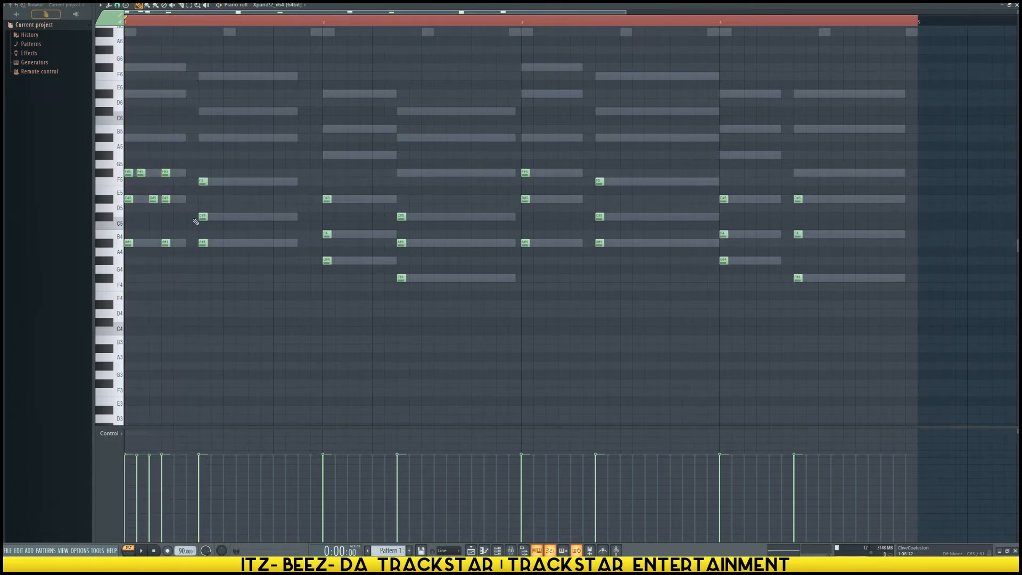
# Add a D#5 note one step before the second chord and play the phrase.
pyautogui.click(190, 200)
pyautogui.press('space')
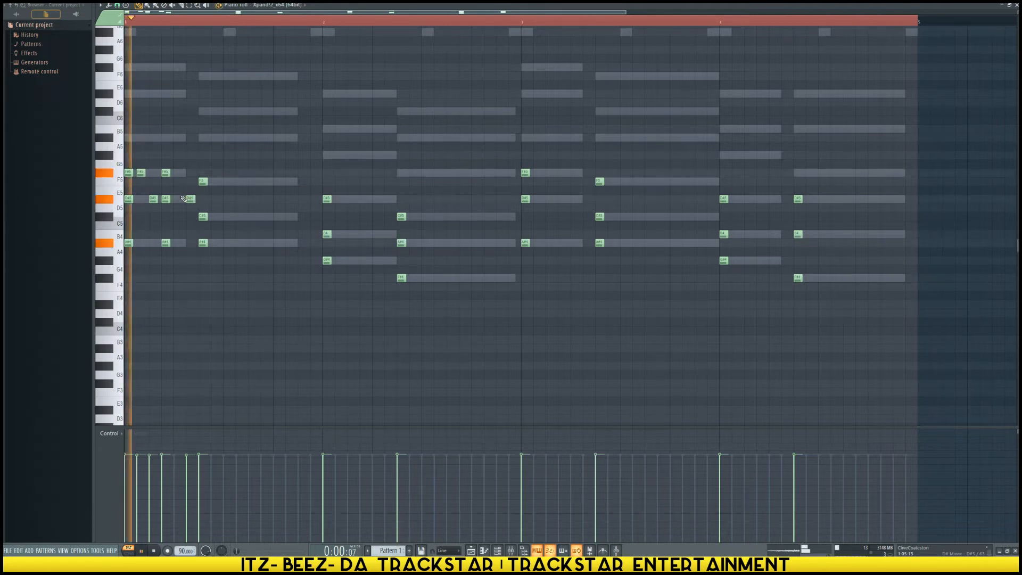
pyautogui.press('space')
pyautogui.press('space')
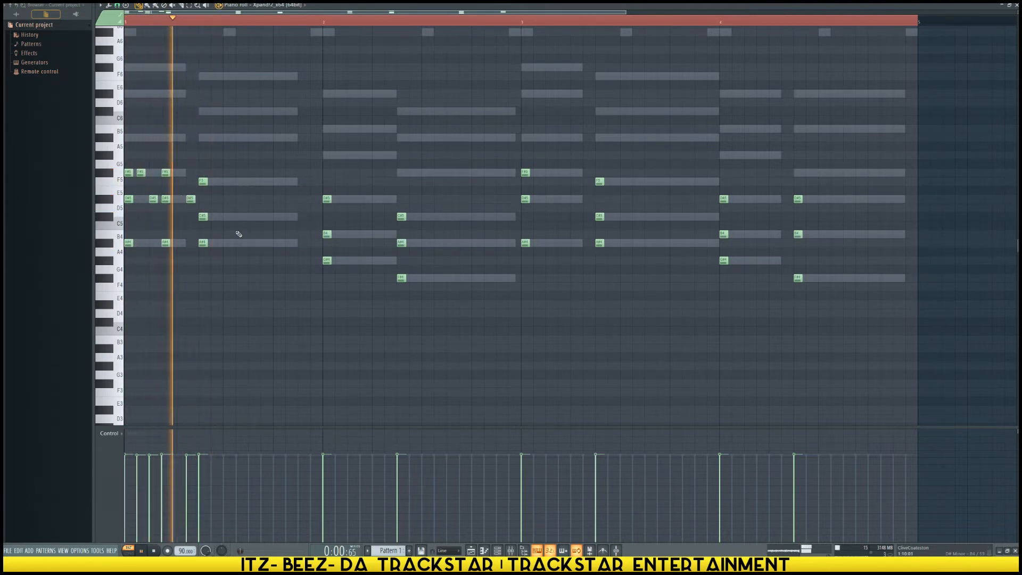
pyautogui.press('space')
# Duplicate the second chord two steps after the original and play the phrase.
pyautogui.moveTo(209, 172); pyautogui.dragTo(228, 246)
pyautogui.press('space')
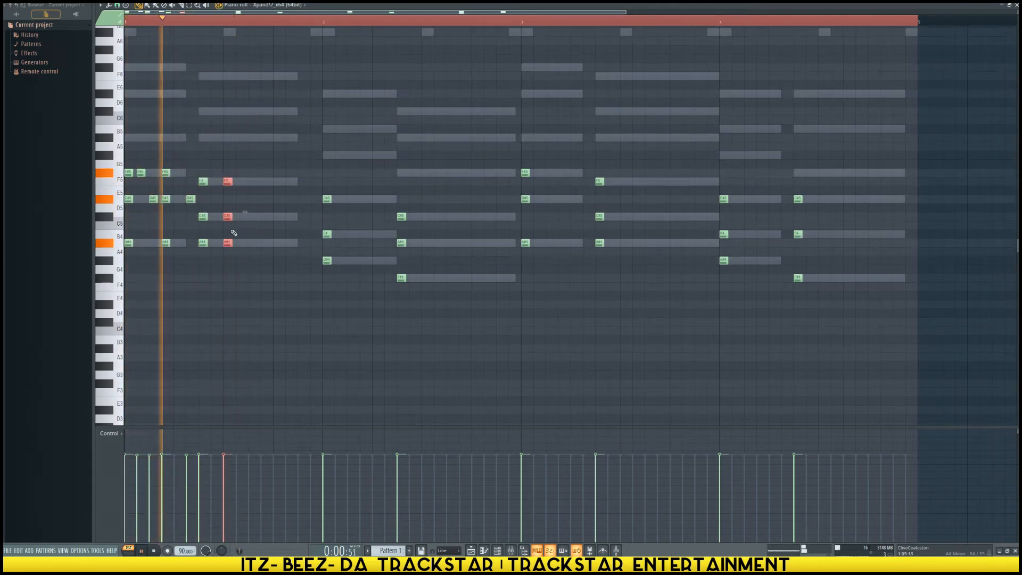
pyautogui.press('space')
# Add single D#5 and F#5 notes after the repeated second chord, try an F5 after them, and delete that F5.
pyautogui.click(239, 199)
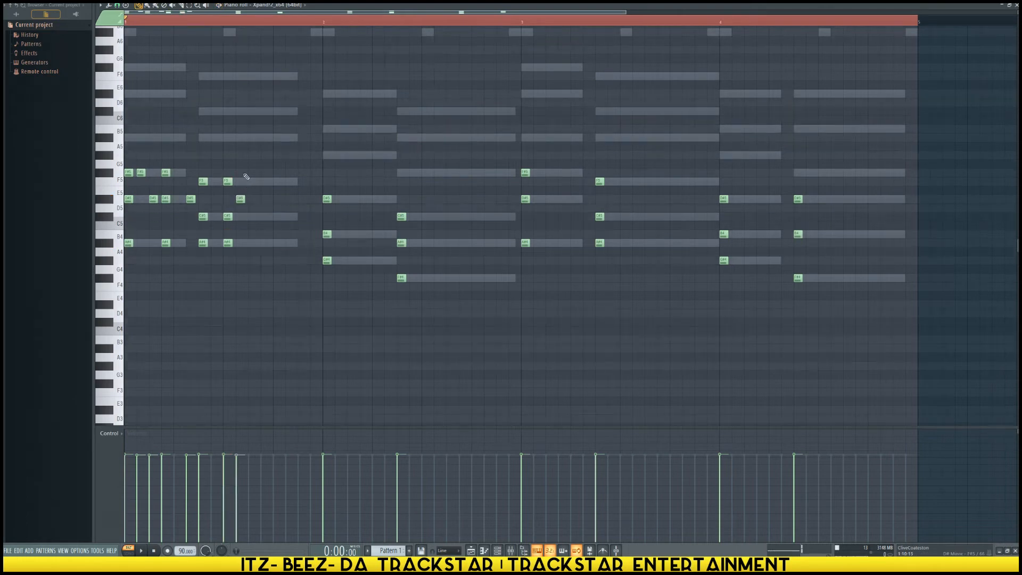
pyautogui.click(249, 173)
pyautogui.click(265, 182)
pyautogui.press('space')
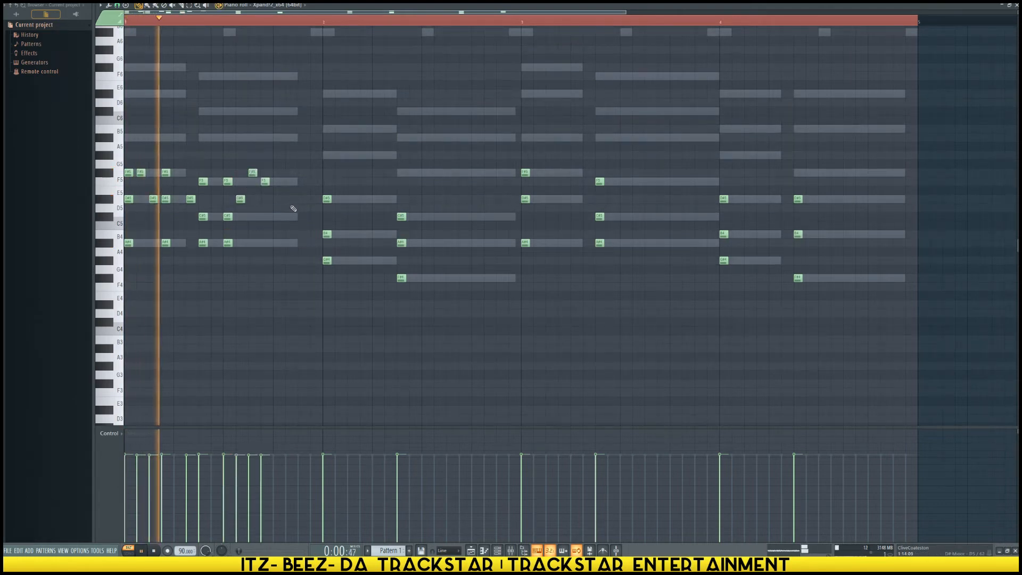
pyautogui.press('space')
pyautogui.press('space')
pyautogui.rightClick(264, 182)
pyautogui.press('space')
pyautogui.press('space')
pyautogui.press('space')
# Move the new D#5 and F#5 notes one step later and play the phrase.
pyautogui.keyDown('ctrl'); pyautogui.moveTo(233, 208); pyautogui.dragTo(268, 168); pyautogui.keyUp('ctrl')
pyautogui.hotkey('shift', 'Right')
pyautogui.press('space')
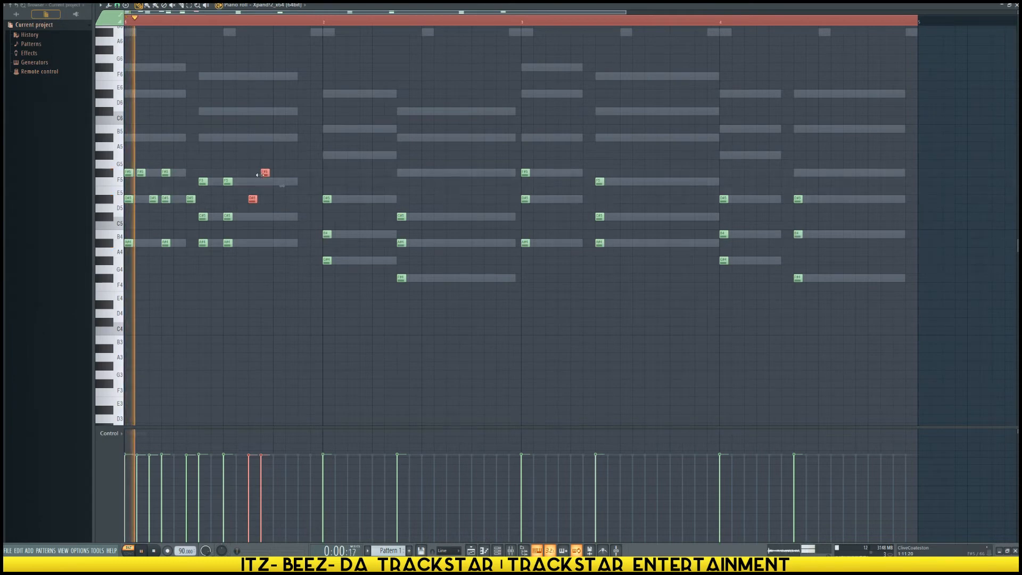
pyautogui.press('space')
# Repeat the second chord two steps before bar 2 and add a single F5 two steps ahead of that repeat.
pyautogui.press('space')
pyautogui.keyDown('ctrl'); pyautogui.moveTo(228, 256); pyautogui.dragTo(303, 182); pyautogui.keyUp('ctrl')
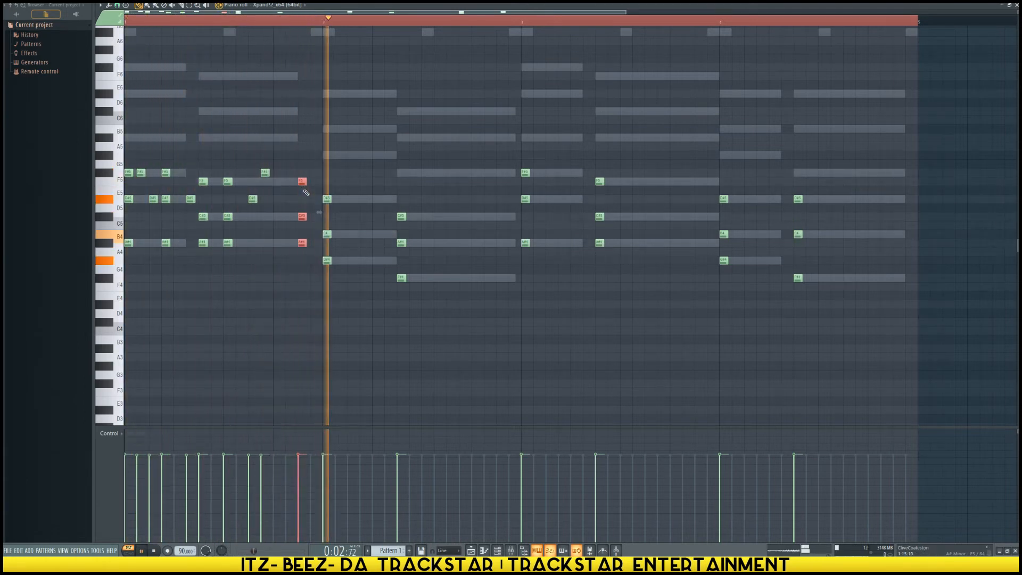
pyautogui.click(277, 181)
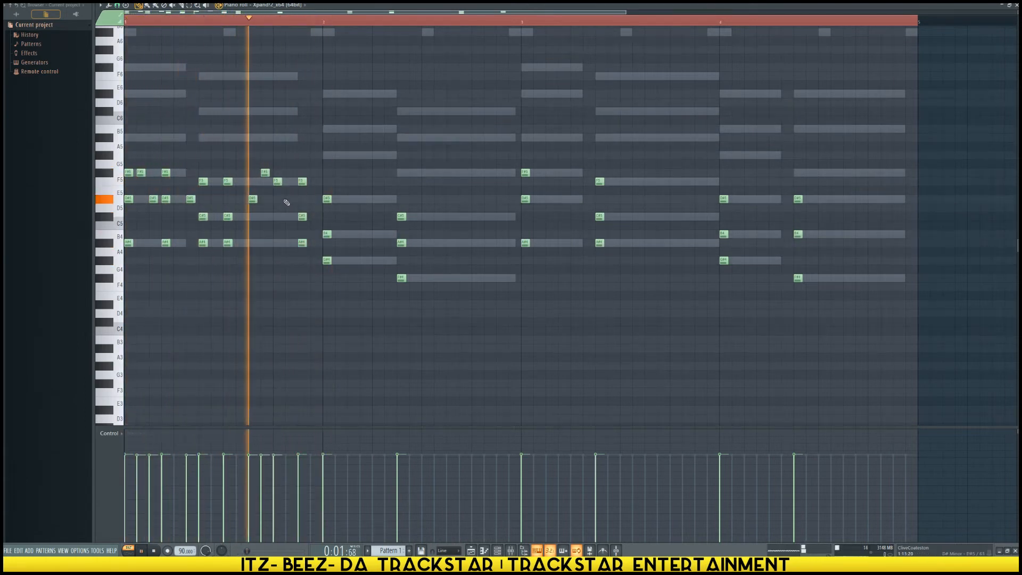
# Repeat the third chord three and five steps after its first hit and play the pattern.
pyautogui.keyDown('ctrl'); pyautogui.moveTo(318, 178); pyautogui.dragTo(403, 223); pyautogui.keyUp('ctrl')
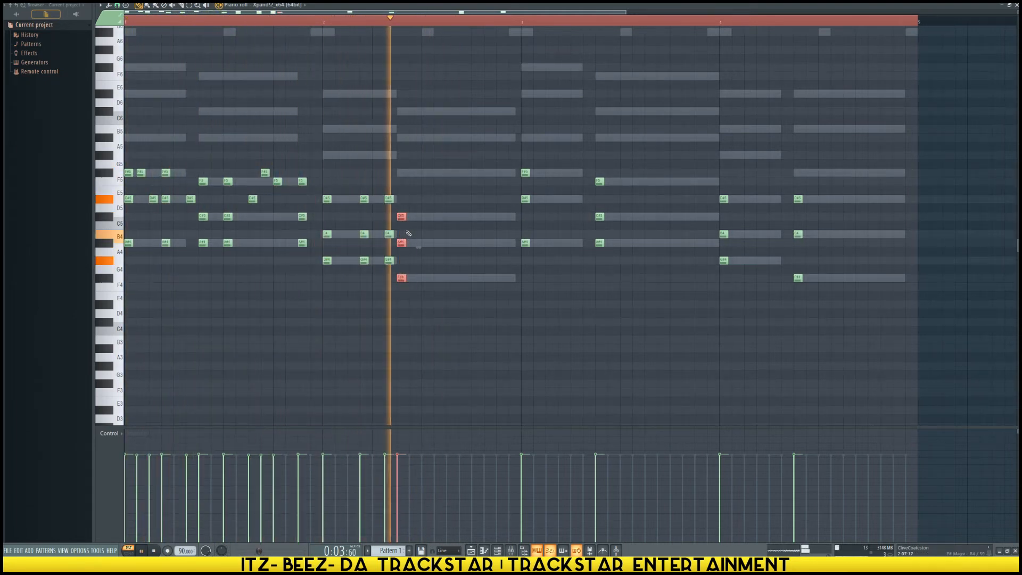
pyautogui.press('space')
pyautogui.press('space')
pyautogui.press('space')
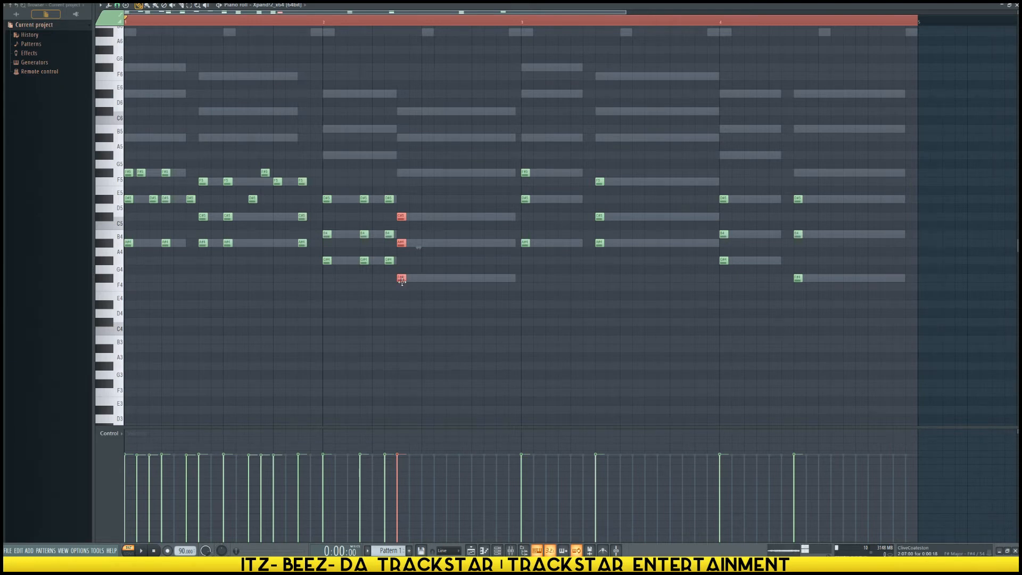
# Repeat the fourth chord every two steps three times, and delete the first of these repeats.
pyautogui.keyDown('shift'); pyautogui.moveTo(403, 279); pyautogui.dragTo(476, 277); pyautogui.keyUp('shift')
pyautogui.press('space')
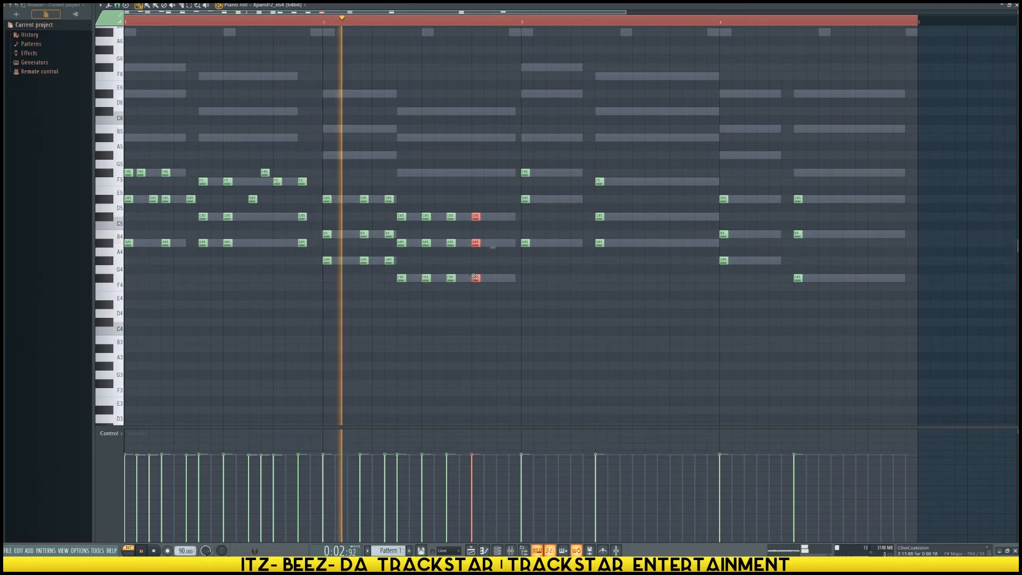
pyautogui.rightClick(426, 217)
pyautogui.rightClick(426, 243)
pyautogui.rightClick(427, 278)
pyautogui.press('space')
# Duplicate the fourth-chord repeats into the gaps to form a run of five hits, one step apart.
pyautogui.keyDown('ctrl'); pyautogui.moveTo(443, 199); pyautogui.dragTo(465, 321); pyautogui.keyUp('ctrl')
pyautogui.keyDown('shift'); pyautogui.moveTo(450, 280); pyautogui.dragTo(487, 279); pyautogui.keyUp('shift')
pyautogui.press('space')
pyautogui.press('space')
# Ramp the velocities upward across the five fourth-chord hits and play the pattern.
pyautogui.keyDown('ctrl'); pyautogui.moveTo(429, 187); pyautogui.dragTo(492, 343); pyautogui.keyUp('ctrl')
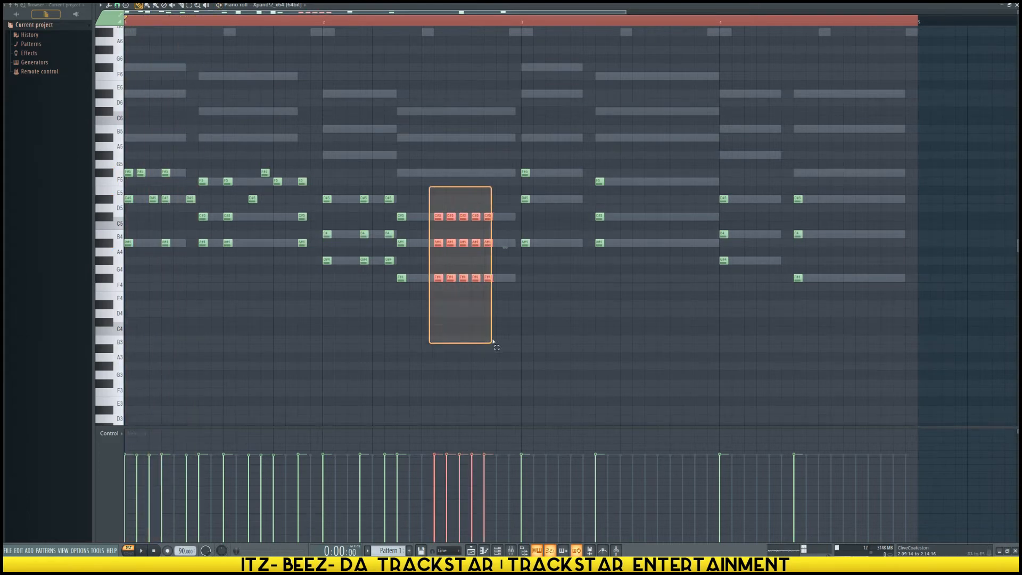
pyautogui.moveTo(435, 526); pyautogui.dragTo(495, 449)
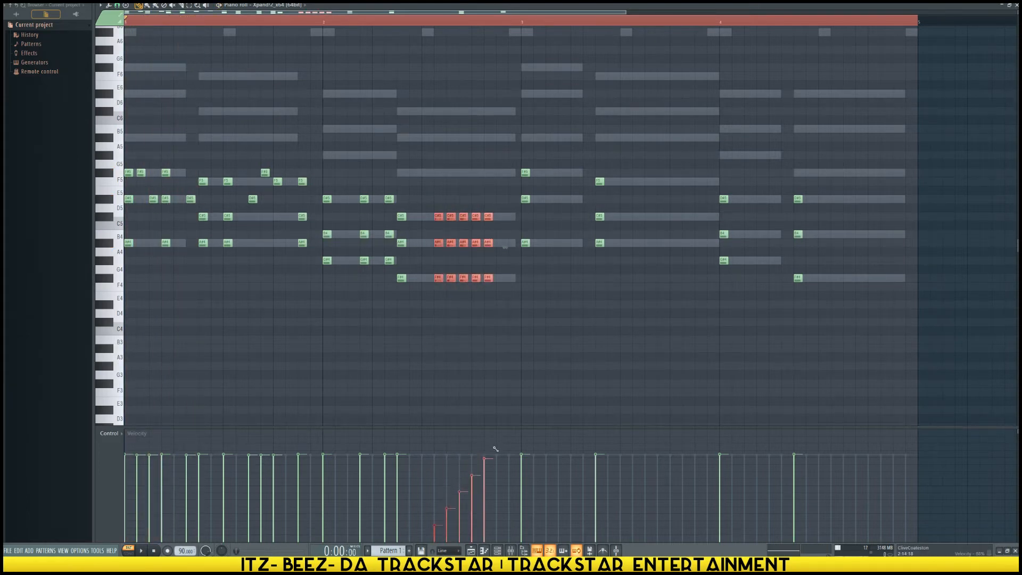
pyautogui.press('space')
pyautogui.hotkey('ctrl', 'd')
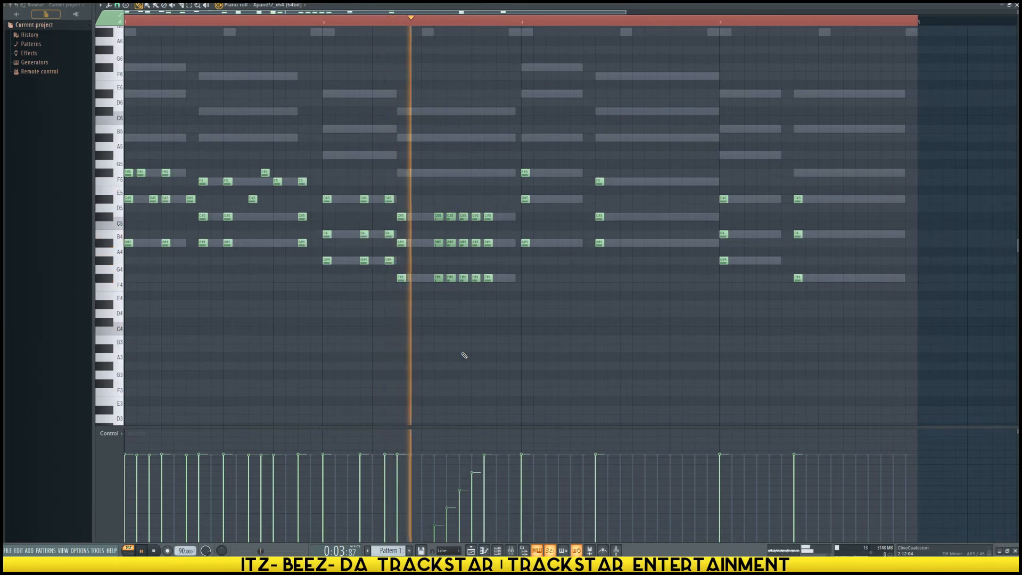
pyautogui.press('space')
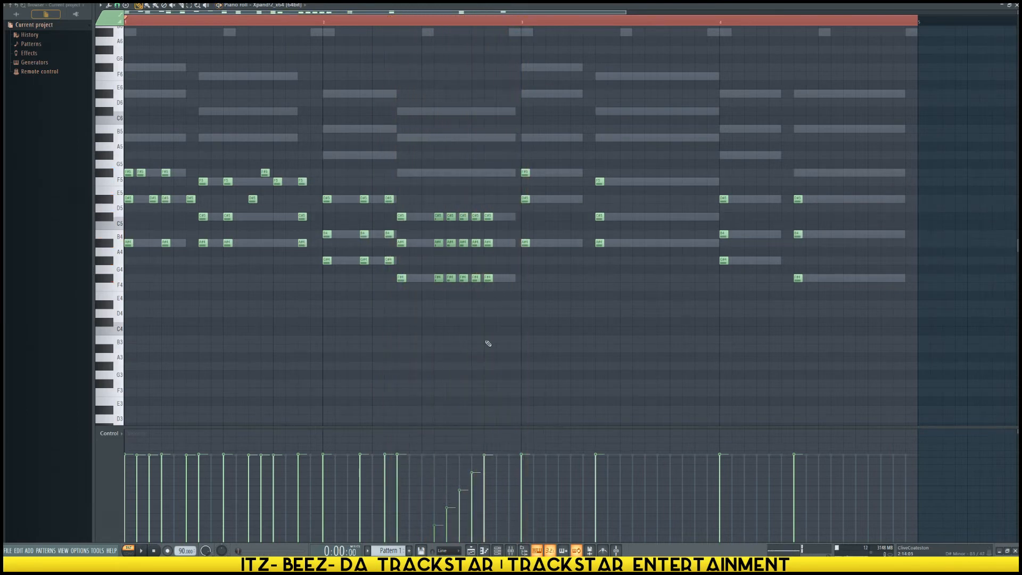
# Delete the quietest first hit of the fourth-chord run, shift the other four one step earlier, and play them.
pyautogui.moveTo(444, 296); pyautogui.dragTo(434, 197)
pyautogui.press('Delete')
pyautogui.moveTo(503, 311); pyautogui.dragTo(438, 216)
pyautogui.press('space')
pyautogui.keyDown('ctrl'); pyautogui.click(544, 296); pyautogui.keyUp('ctrl')
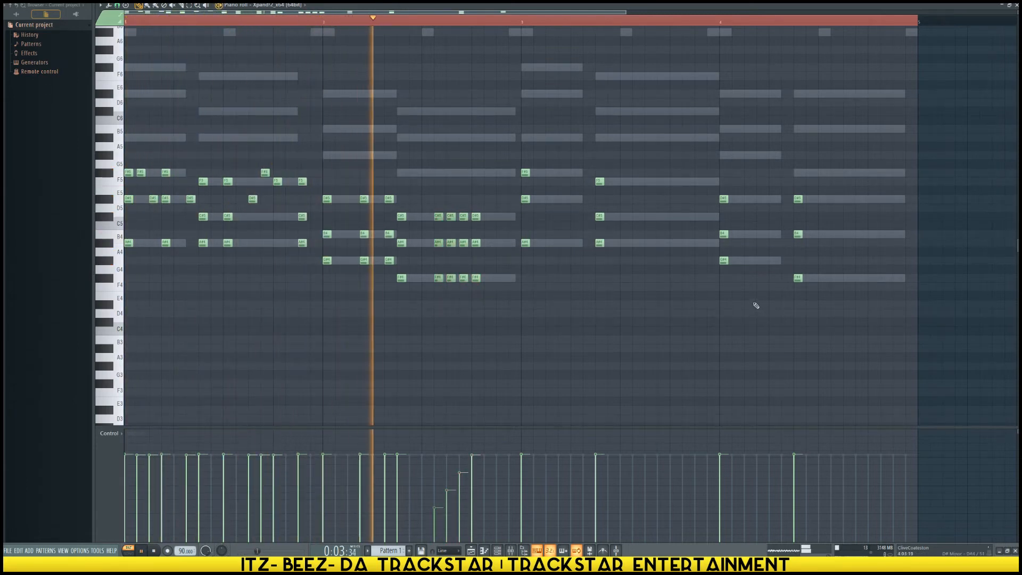
# Add another fourth-chord hit one step before bar 3.
pyautogui.press('space')
pyautogui.moveTo(499, 291); pyautogui.dragTo(517, 219)
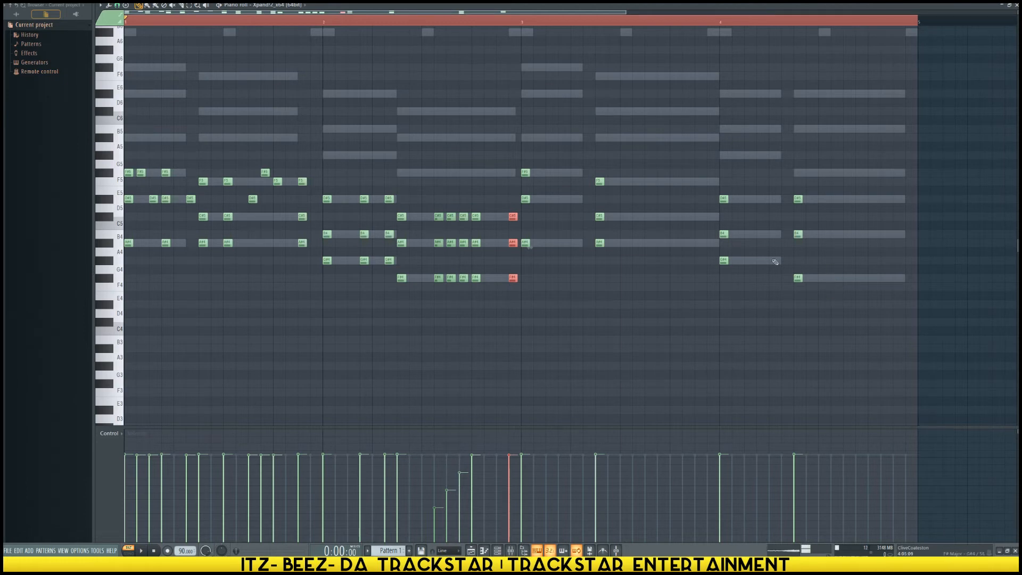
pyautogui.moveTo(830, 280); pyautogui.dragTo(823, 154)
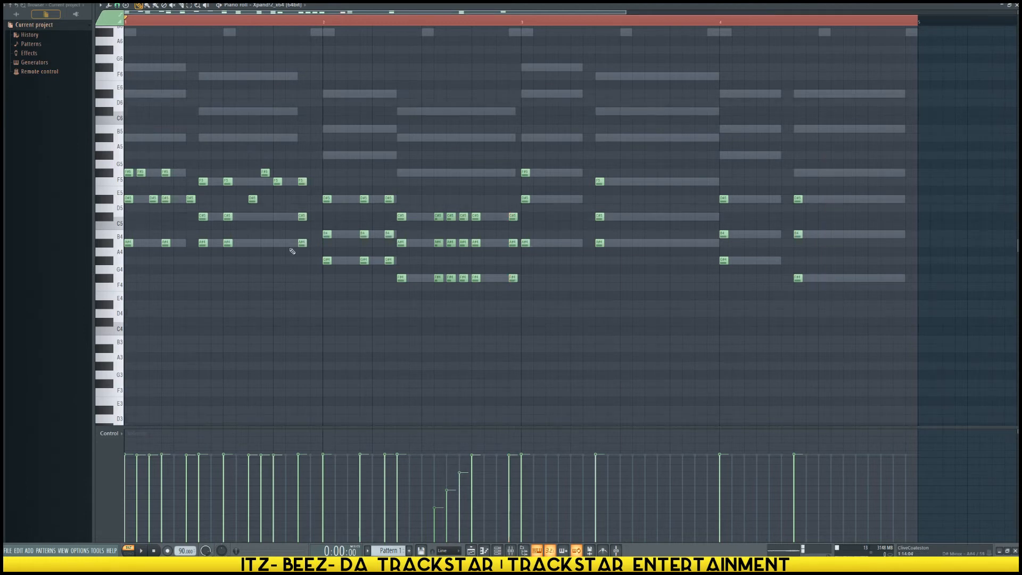
# Copy the first three chords' rhythm to bar 3, replacing the original notes there and keeping the progression's own last chord.
pyautogui.moveTo(414, 300); pyautogui.dragTo(124, 108)
pyautogui.moveTo(127, 173); pyautogui.dragTo(526, 173)
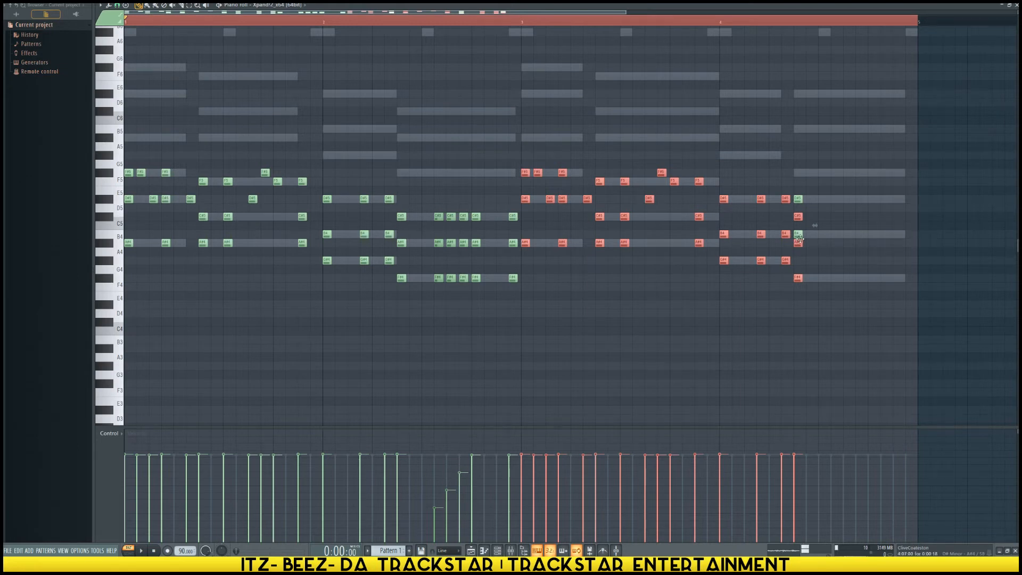
pyautogui.hotkey('ctrl', 'Up')
pyautogui.moveTo(806, 351); pyautogui.dragTo(526, 222)
pyautogui.press('Delete')
pyautogui.moveTo(814, 219); pyautogui.dragTo(793, 160)
pyautogui.moveTo(816, 226); pyautogui.dragTo(515, 8)
pyautogui.hotkey('ctrl', 'Down')
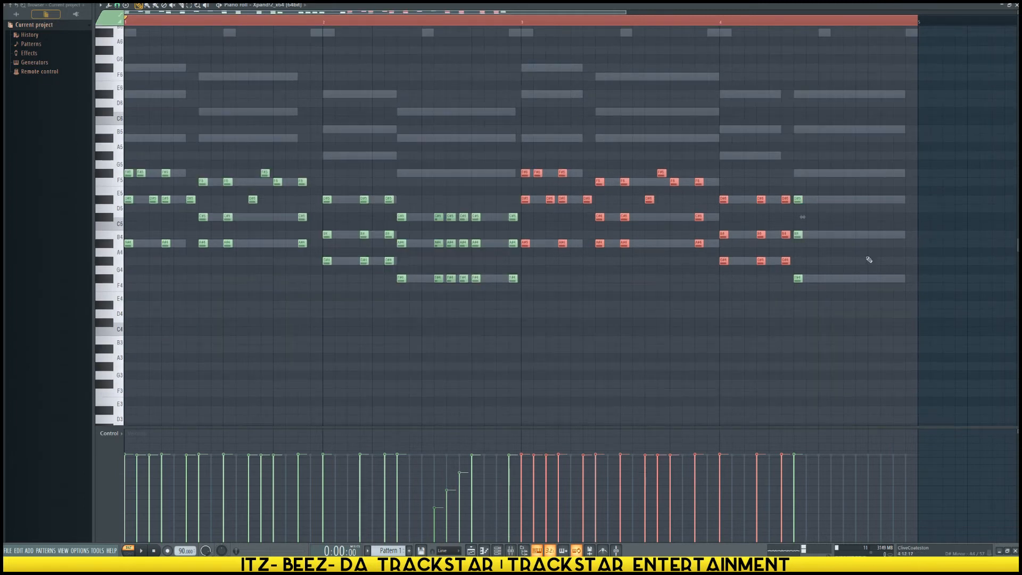
# Repeat the last chord of bar 4 two steps after its first hit and play the pattern.
pyautogui.moveTo(833, 308); pyautogui.dragTo(824, 200)
pyautogui.press('space')
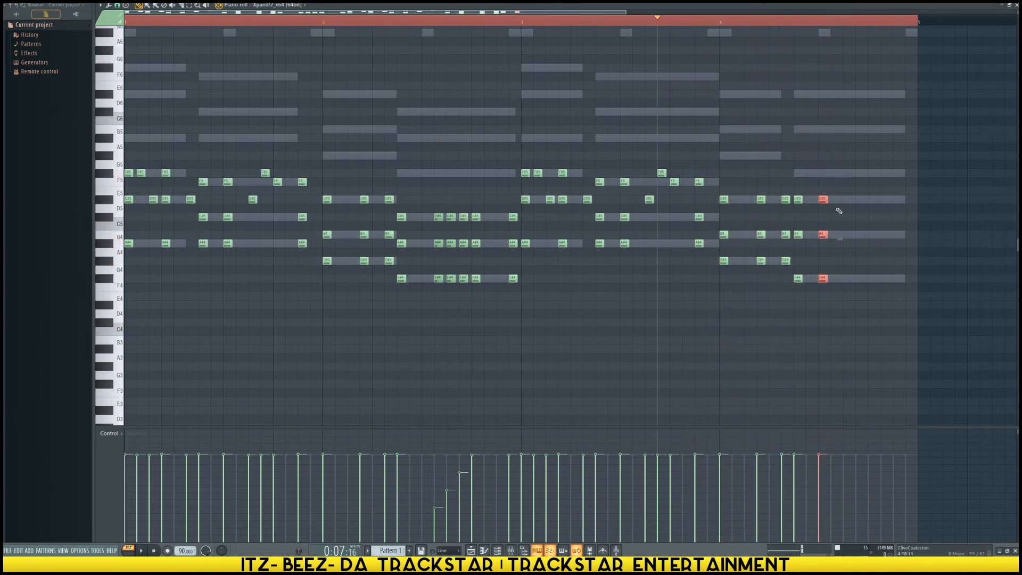
# Repeat bar 4's last chord three and six steps after its second hit, plus once more on the bar's final step.
pyautogui.keyDown('shift'); pyautogui.moveTo(823, 200); pyautogui.dragTo(861, 200); pyautogui.keyUp('shift')
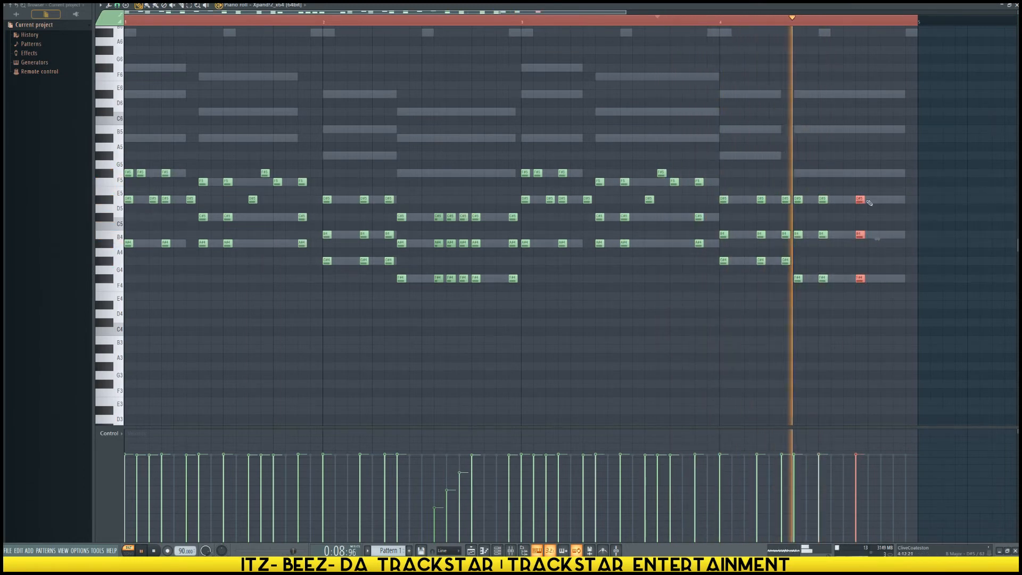
pyautogui.keyDown('shift'); pyautogui.moveTo(861, 200); pyautogui.dragTo(898, 199); pyautogui.keyUp('shift')
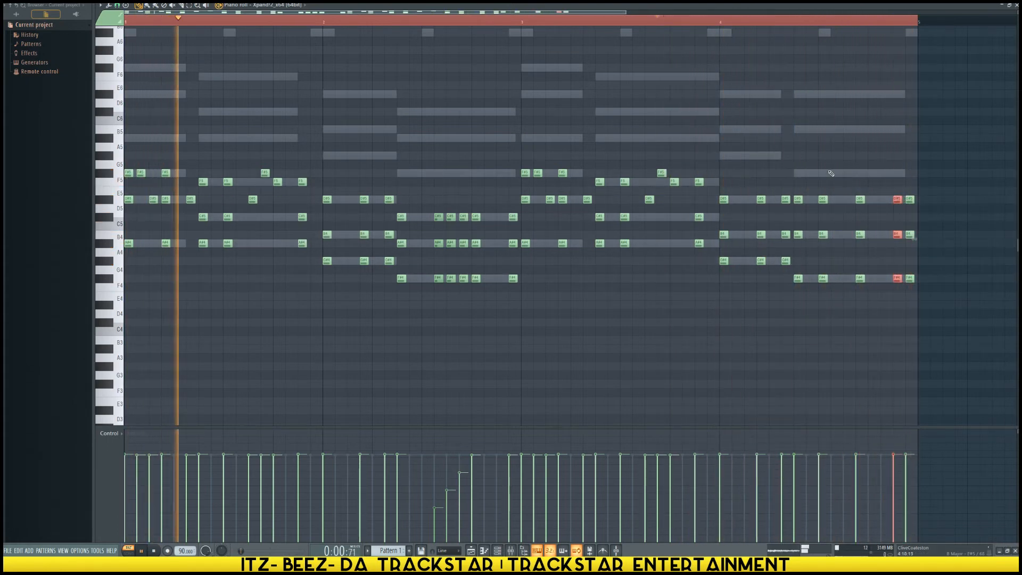
pyautogui.press('space')
# Cut the single passing melody notes between the chord hits in bars 1 and 3 of the Xpand!2 part.
pyautogui.keyDown('ctrl'); pyautogui.click(568, 91); pyautogui.keyUp('ctrl')
pyautogui.keyDown('ctrl'); pyautogui.moveTo(135, 155); pyautogui.dragTo(197, 230); pyautogui.keyUp('ctrl')
pyautogui.keyDown('ctrl'); pyautogui.moveTo(244, 193); pyautogui.dragTo(272, 231); pyautogui.keyUp('ctrl')
pyautogui.keyDown('ctrl'); pyautogui.moveTo(259, 161); pyautogui.dragTo(287, 215); pyautogui.keyUp('ctrl')
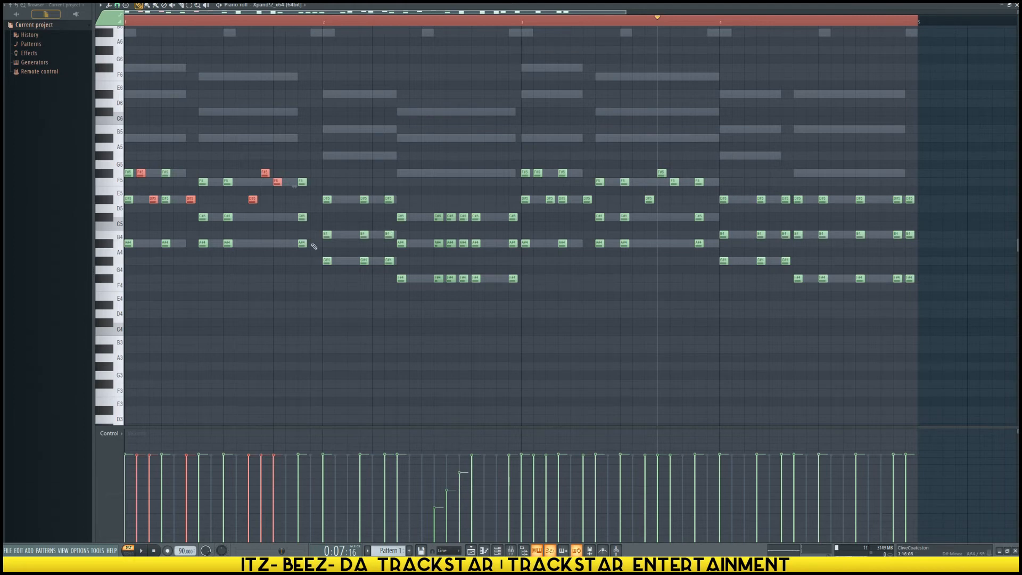
pyautogui.keyDown('ctrl'); pyautogui.moveTo(541, 168); pyautogui.dragTo(561, 232); pyautogui.keyUp('ctrl')
pyautogui.keyDown('ctrl'); pyautogui.moveTo(594, 179); pyautogui.dragTo(599, 225); pyautogui.keyUp('ctrl')
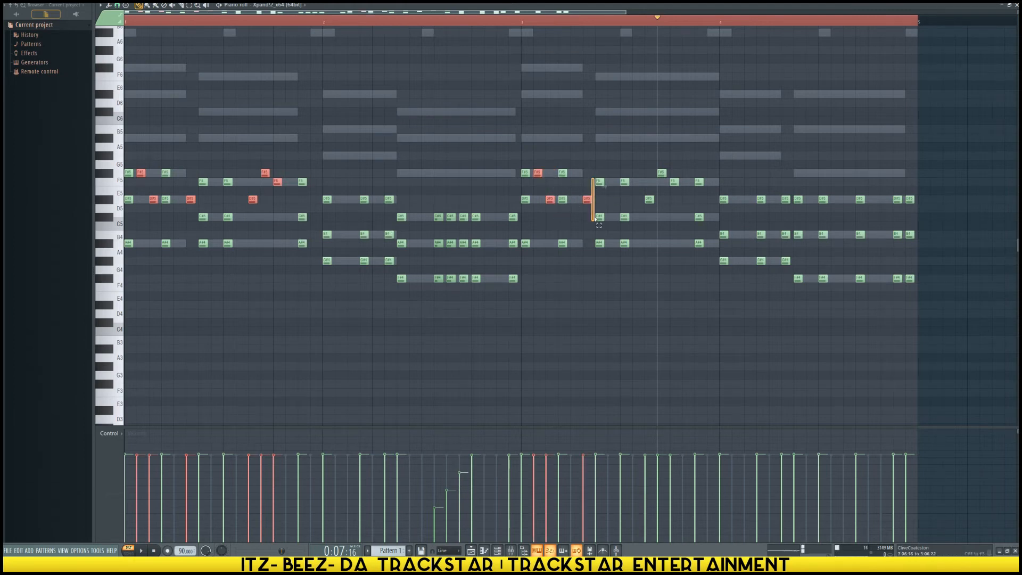
pyautogui.moveTo(648, 197)
pyautogui.keyDown('ctrl'); pyautogui.mouseDown()
pyautogui.moveTo(681, 166)
pyautogui.moveTo(648, 211)
pyautogui.mouseUp(); pyautogui.keyUp('ctrl')
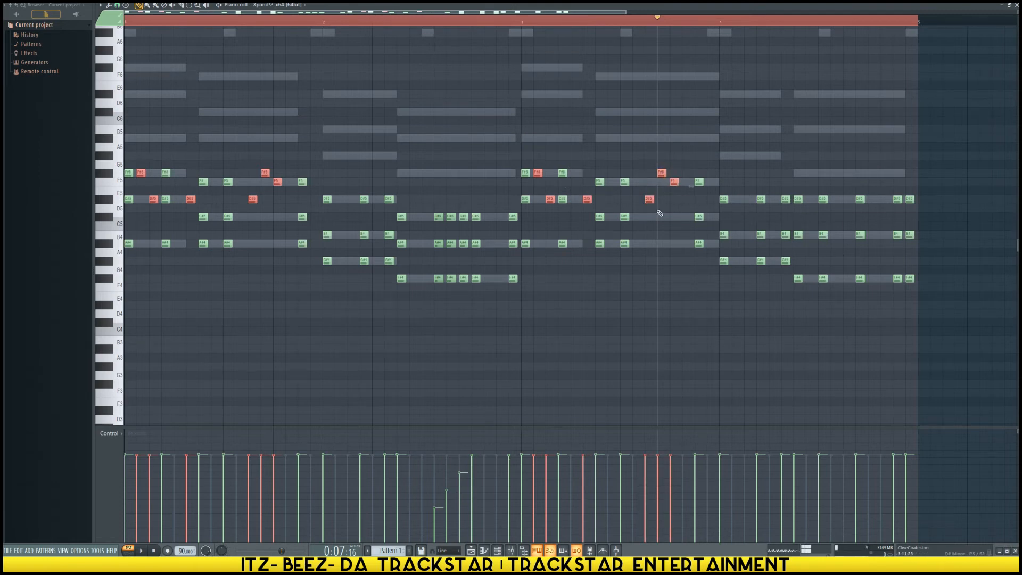
pyautogui.press('Delete')
# Clone the Xpand!2 channel and paste the cut melody notes into the clone.
pyautogui.press('F5')
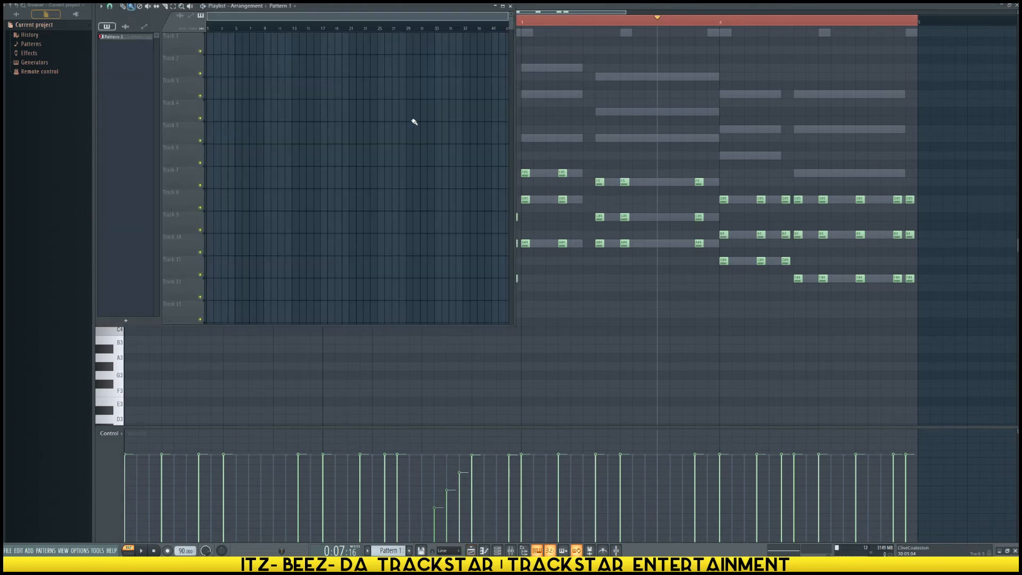
pyautogui.press('F6')
pyautogui.rightClick(590, 72)
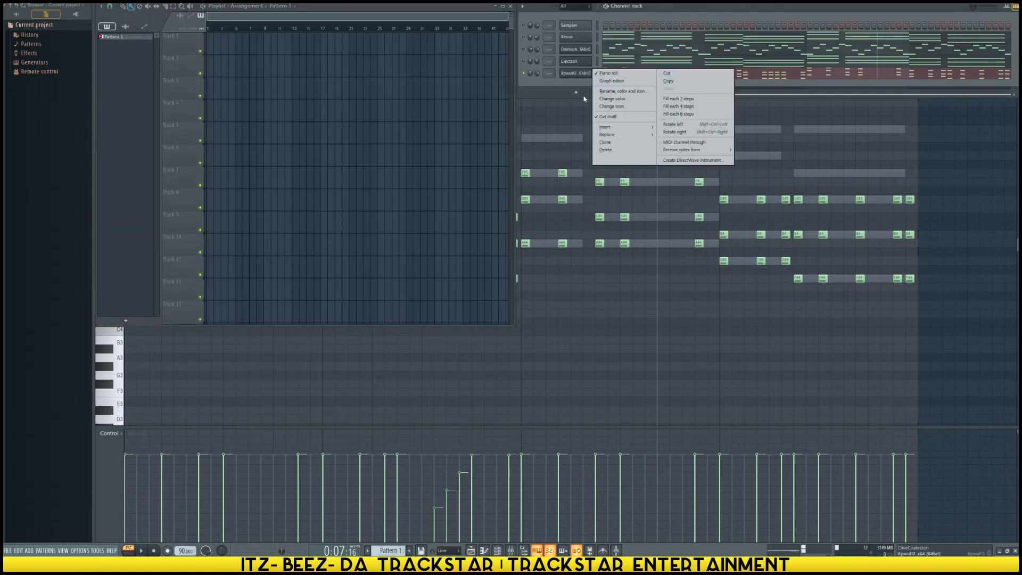
pyautogui.click(605, 143)
pyautogui.click(575, 84)
pyautogui.rightClick(590, 84)
pyautogui.click(607, 85)
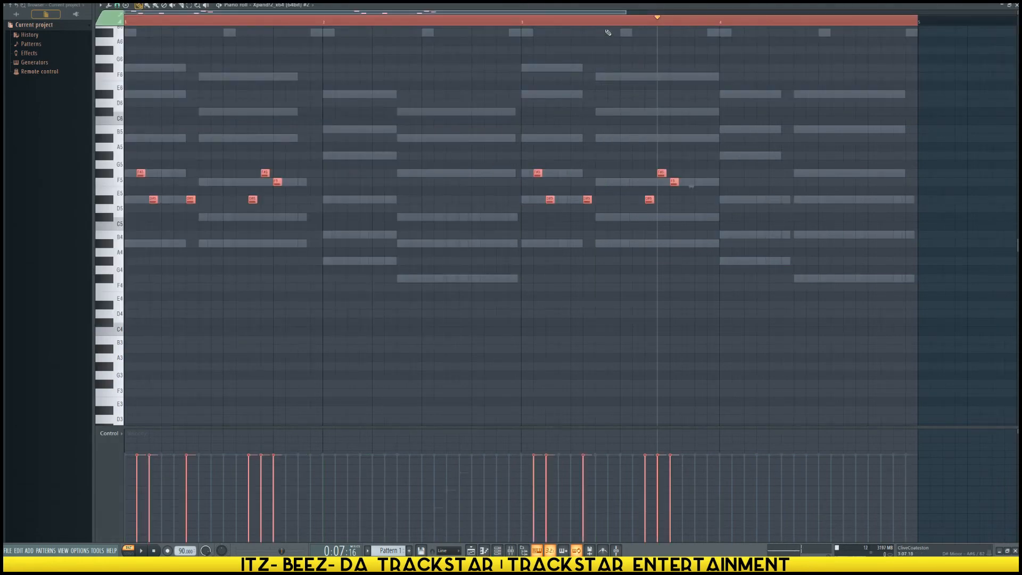
# Restore the piano roll to its smaller window and add another reFX Nexus instrument channel.
pyautogui.press('F9')
pyautogui.press('F6')
pyautogui.doubleClick(408, 5)
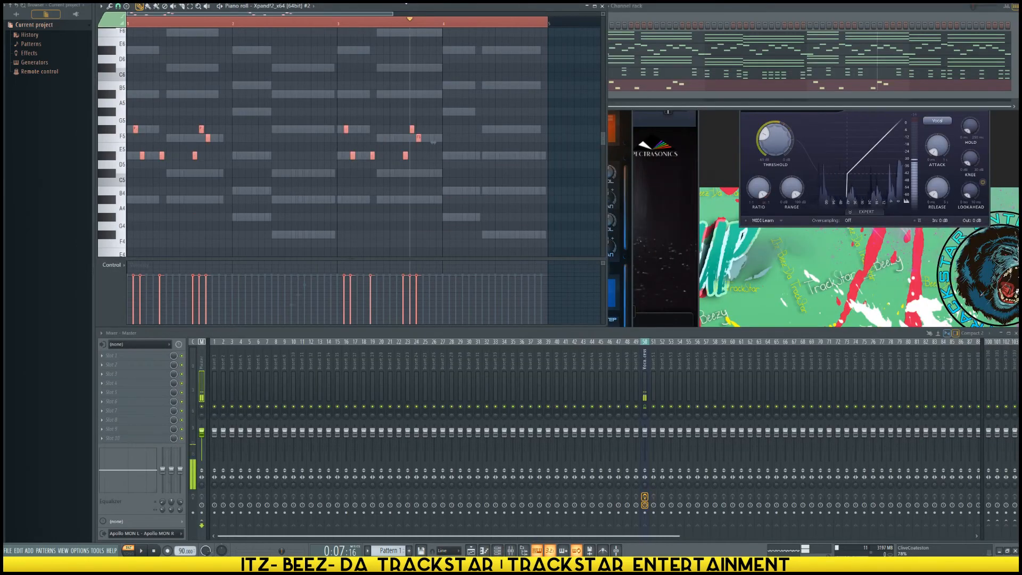
pyautogui.press('F5')
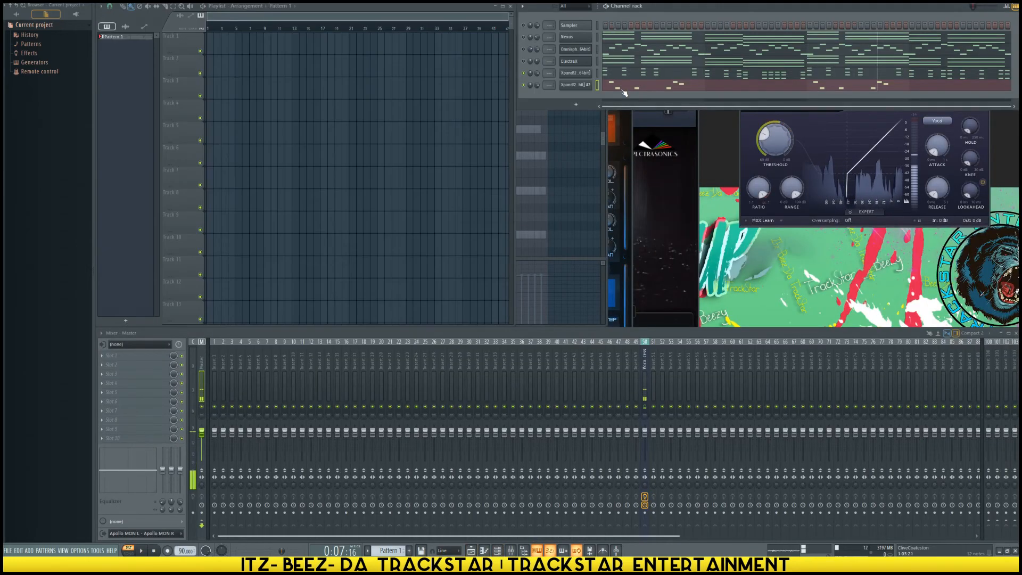
pyautogui.click(576, 105)
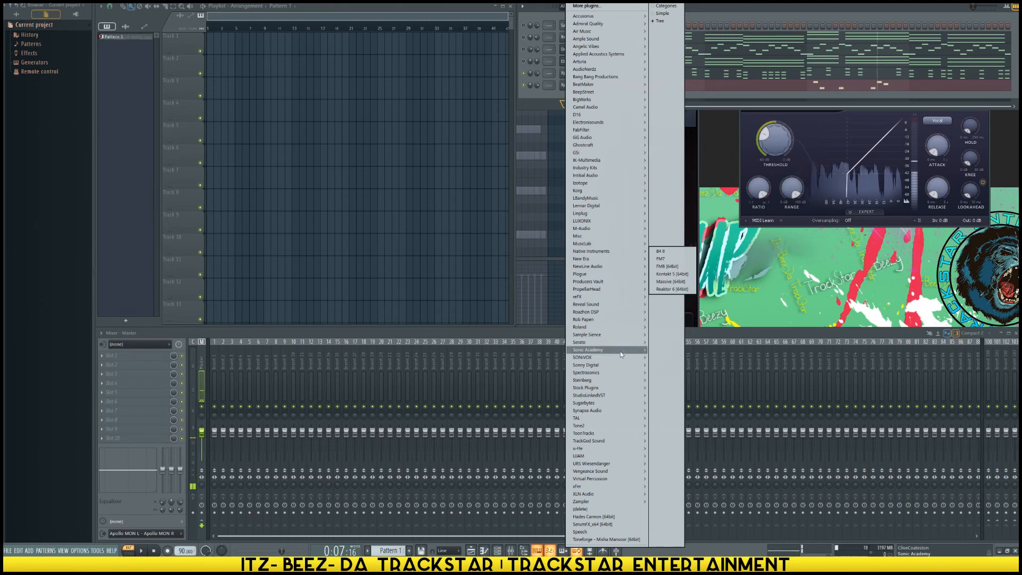
pyautogui.moveTo(634, 296)
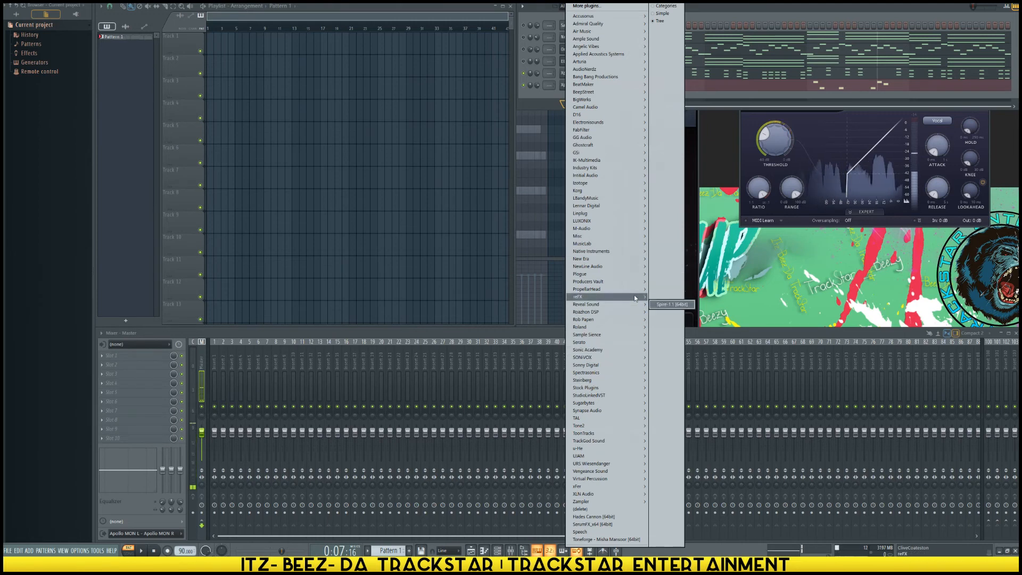
pyautogui.click(668, 301)
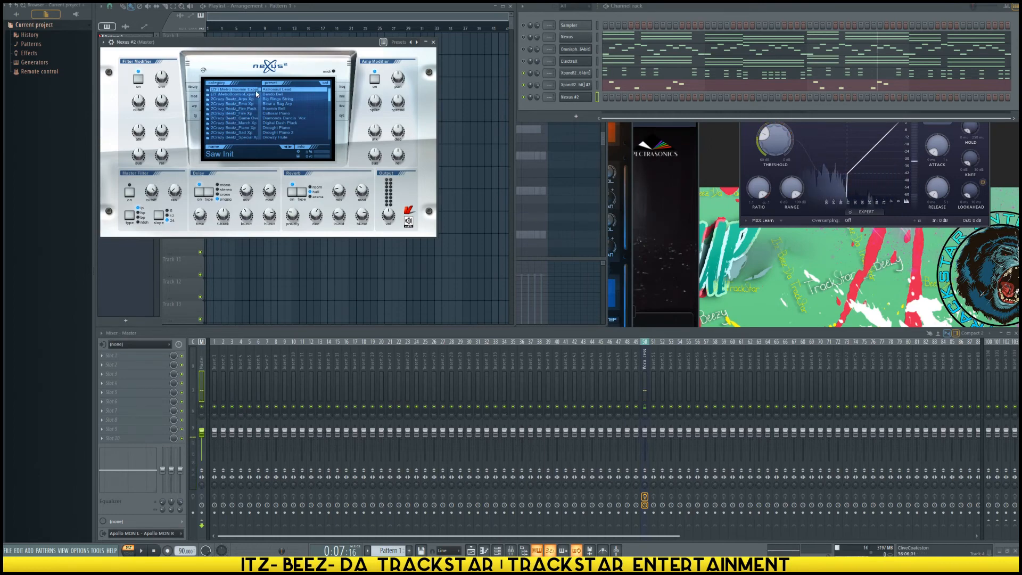
# Load the Brass Stakkato 1 preset from the XP Dance Orchestra category in the new Nexus.
pyautogui.scroll(-4, 262, 95)
pyautogui.scroll(-5, 263, 115)
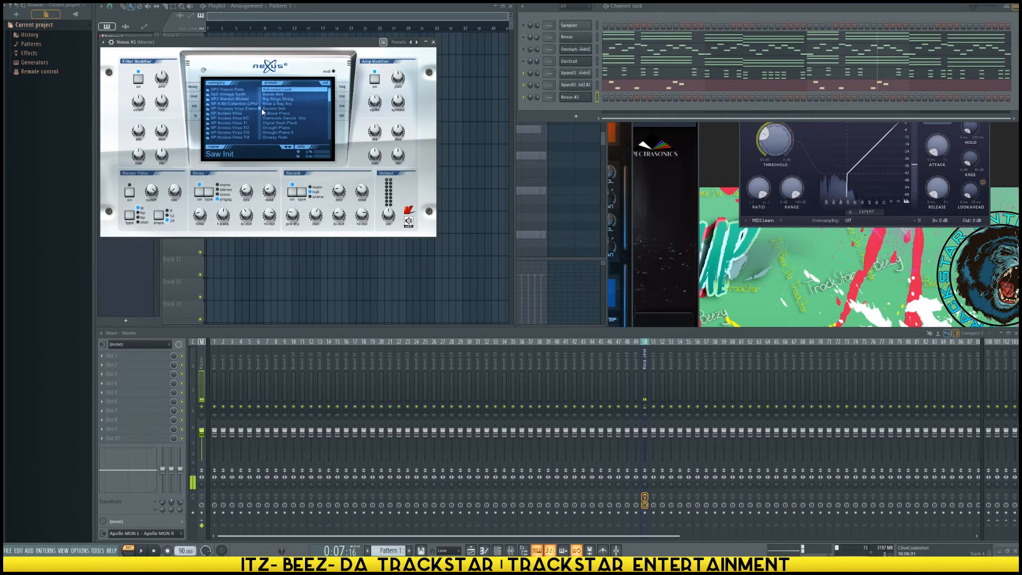
pyautogui.scroll(7, 256, 123)
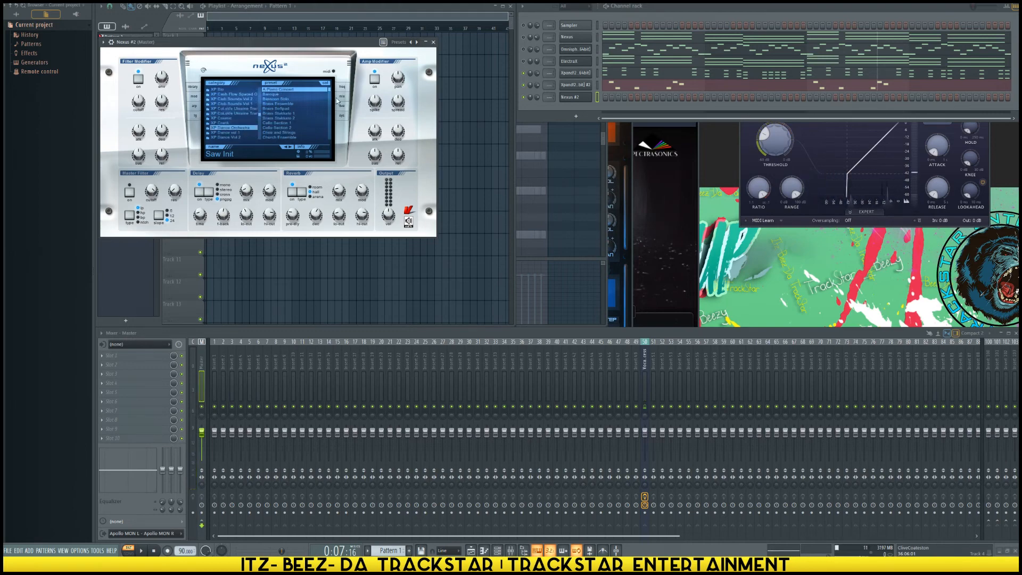
pyautogui.scroll(-2, 327, 94)
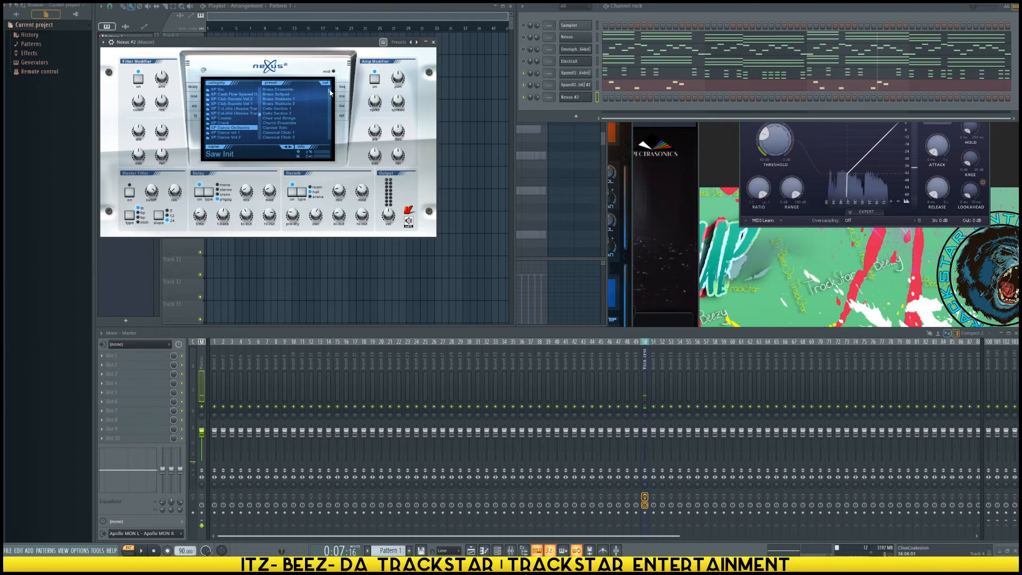
pyautogui.click(287, 99)
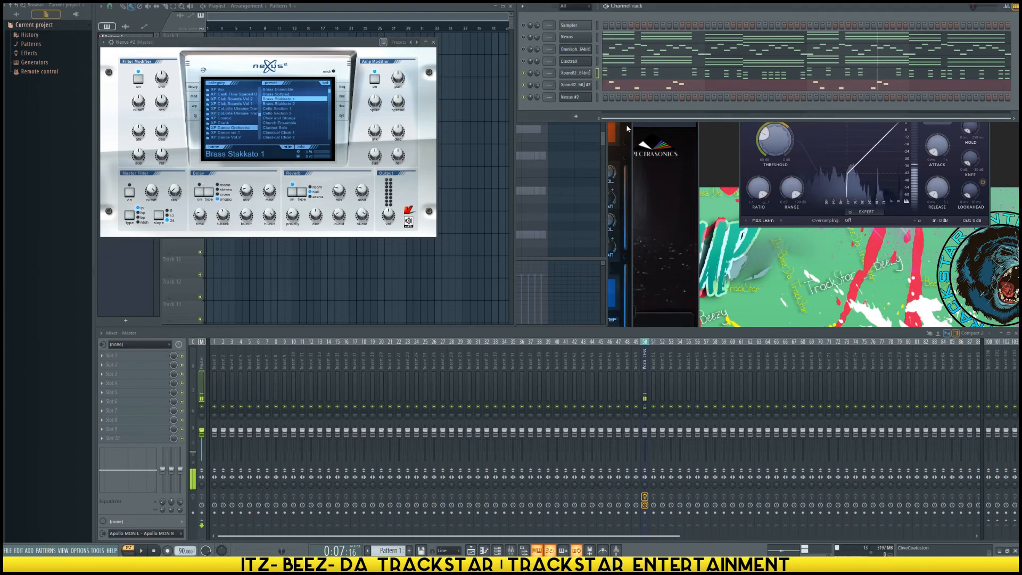
# Paste the Xpand!2 chord hits into the new Nexus channel an octave higher and play them.
pyautogui.hotkey('ctrl', 'v')
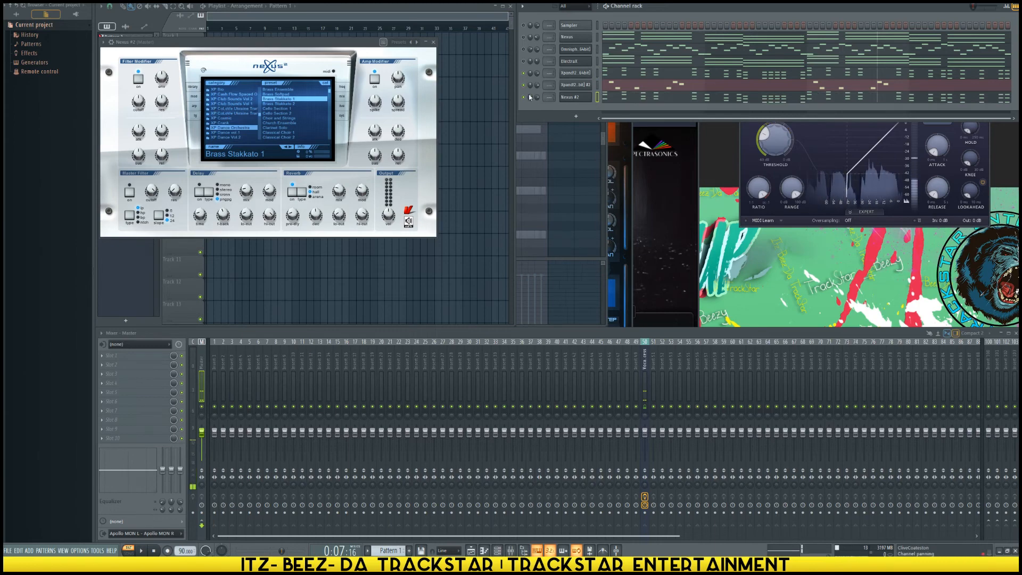
pyautogui.press('space')
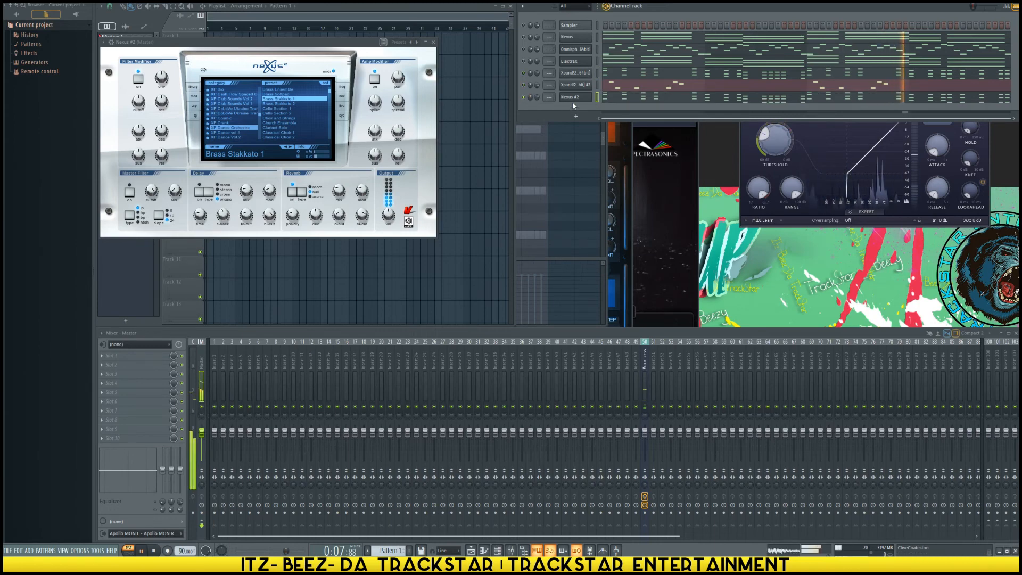
pyautogui.click(614, 101)
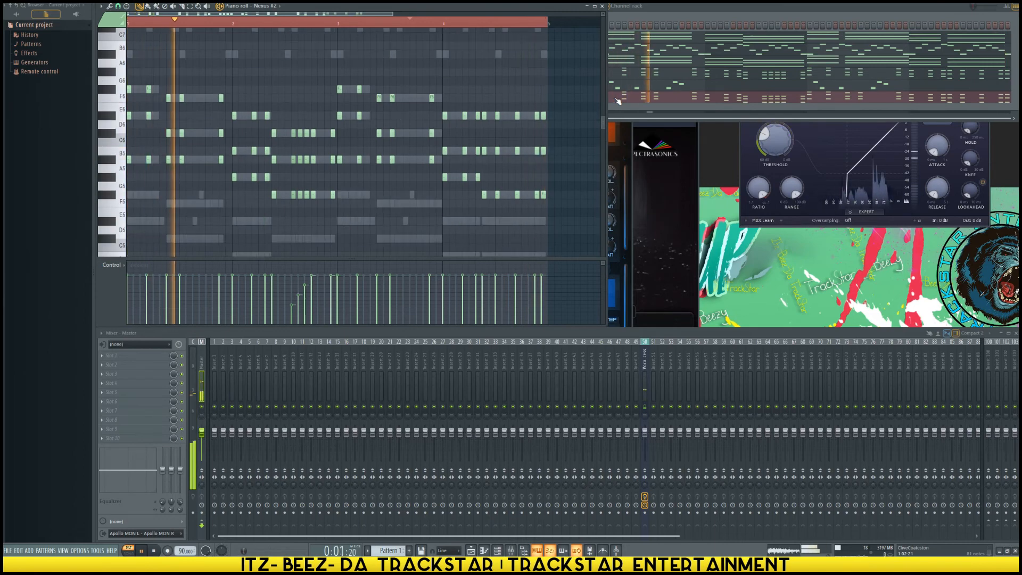
pyautogui.click(648, 108)
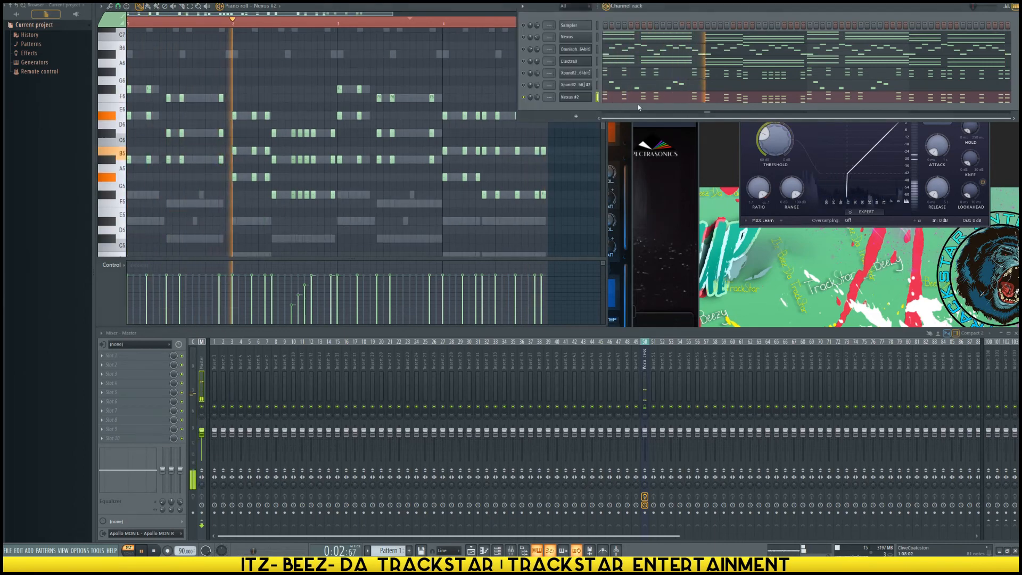
# Audition Dance Orchestra presets such as Brass Stakkato 2, Dark Horns 1, Drama Strings 1, Imperial March and Jurassic Brass during playback.
pyautogui.click(577, 98)
pyautogui.click(318, 94)
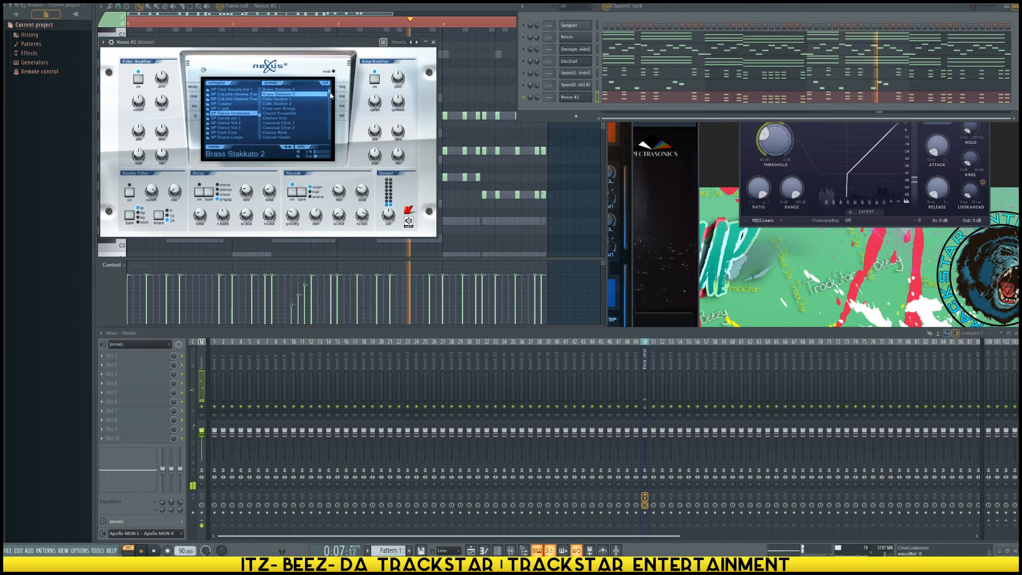
pyautogui.scroll(-2, 310, 117)
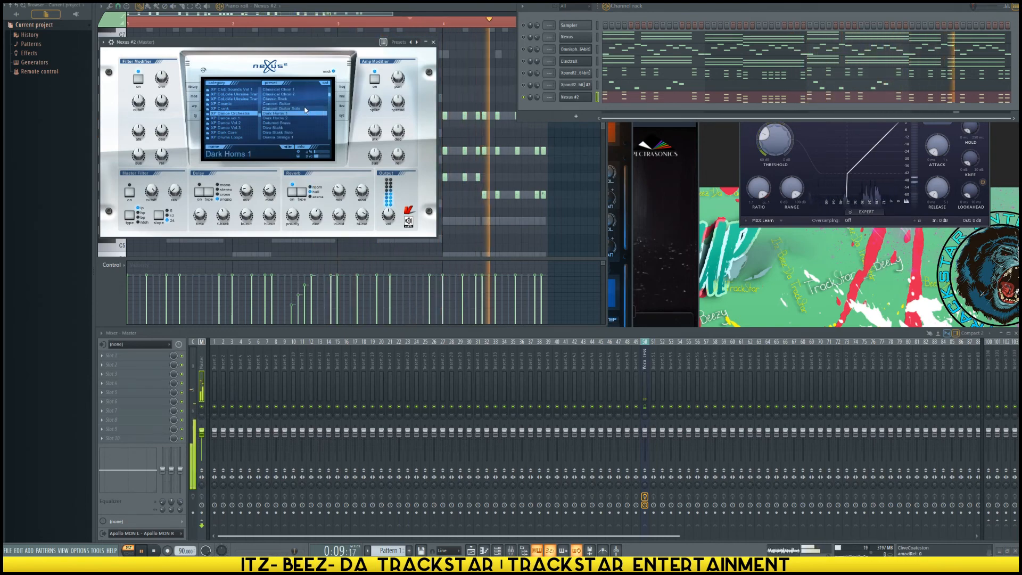
pyautogui.click(319, 99)
pyautogui.scroll(-3, 328, 102)
pyautogui.click(326, 99)
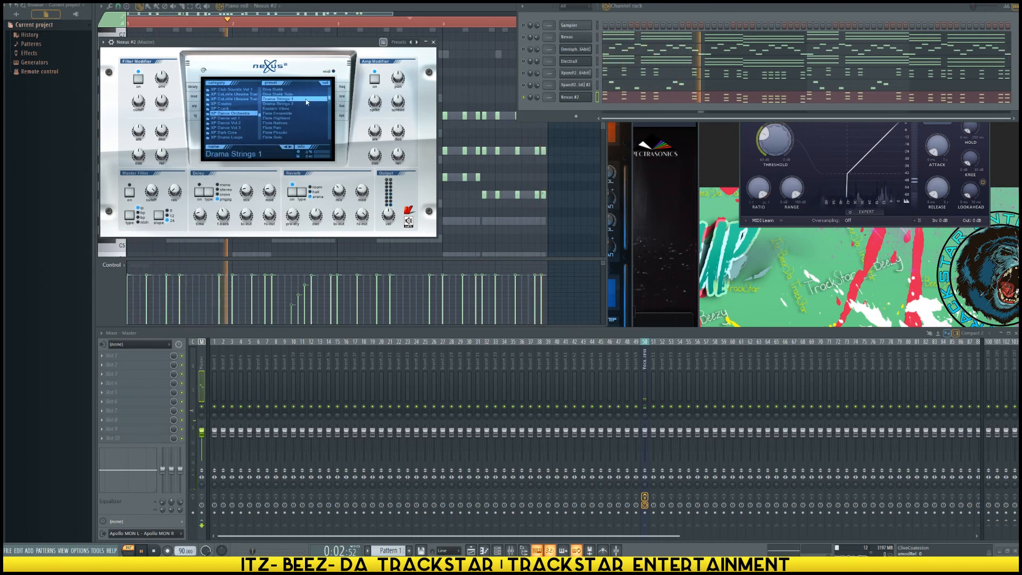
pyautogui.scroll(-4, 329, 109)
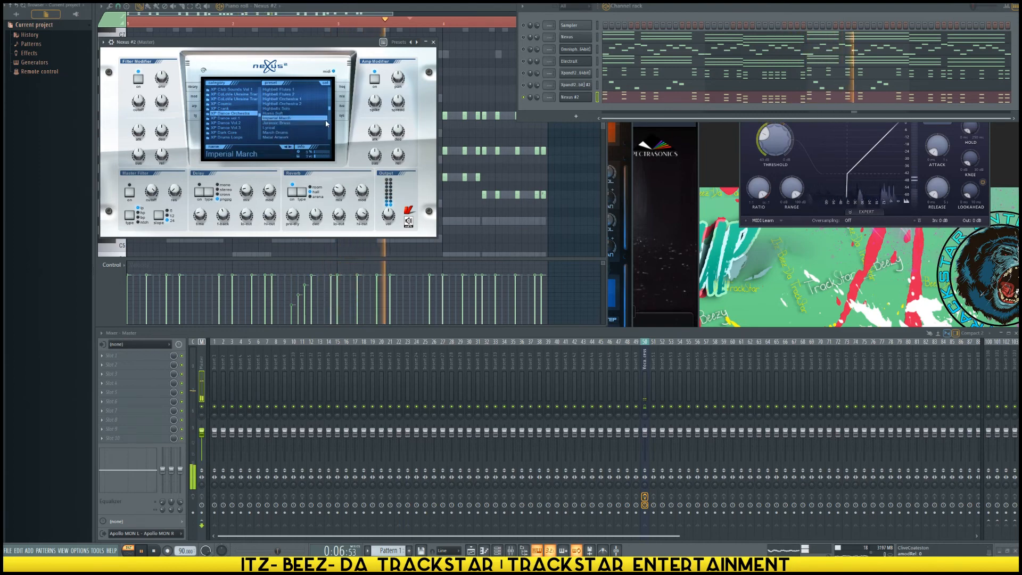
pyautogui.click(286, 122)
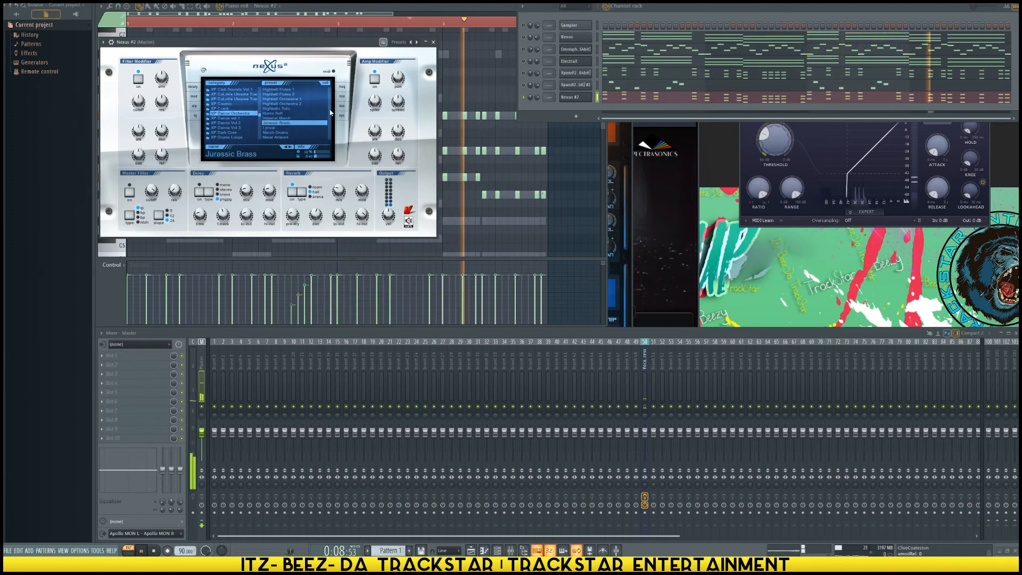
# Try presets near the end of the XP Dance Orchestra list and load Victory Brass.
pyautogui.moveTo(329, 109); pyautogui.dragTo(330, 136)
pyautogui.click(289, 120)
pyautogui.click(298, 123)
pyautogui.click(301, 121)
pyautogui.click(295, 117)
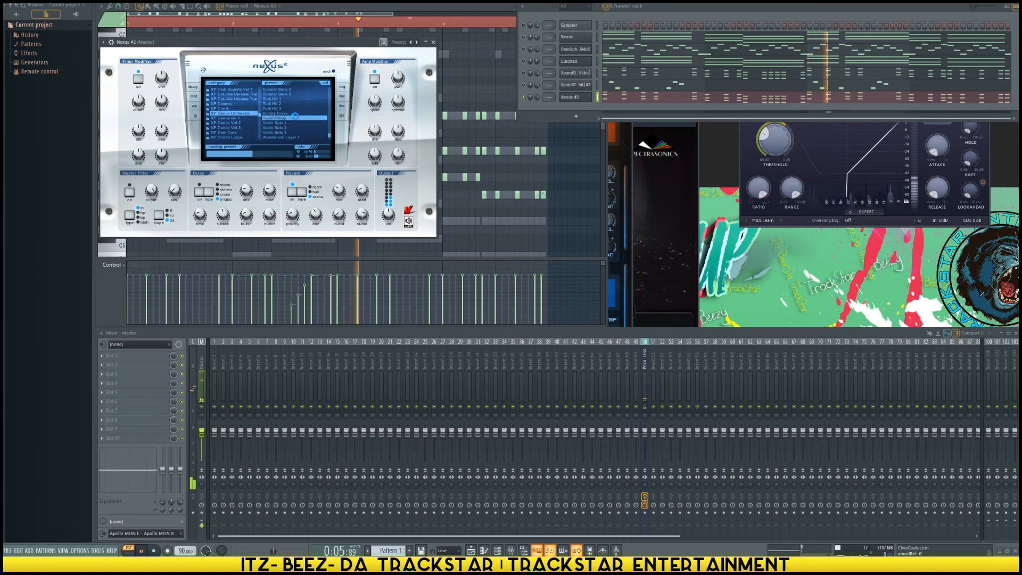
pyautogui.click(282, 113)
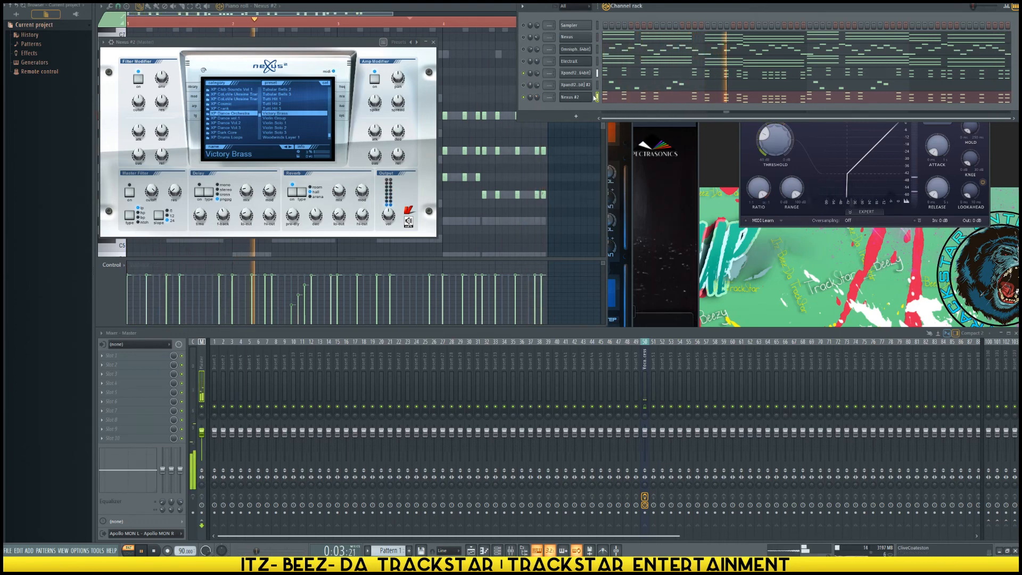
# Clone the Victory Brass Nexus channel and give the clone the passing melody notes an octave higher.
pyautogui.rightClick(575, 97)
pyautogui.click(606, 166)
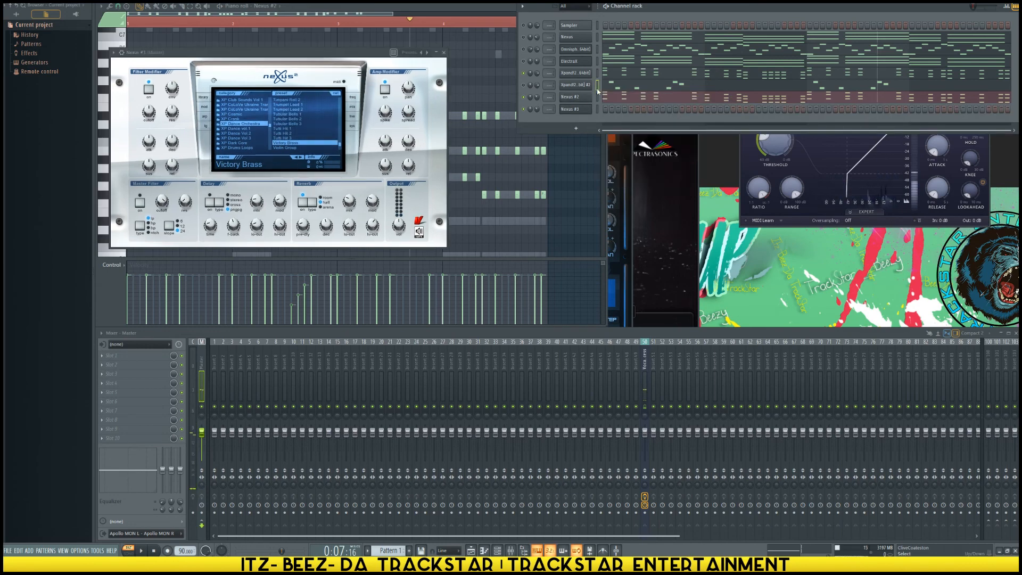
pyautogui.click(598, 111)
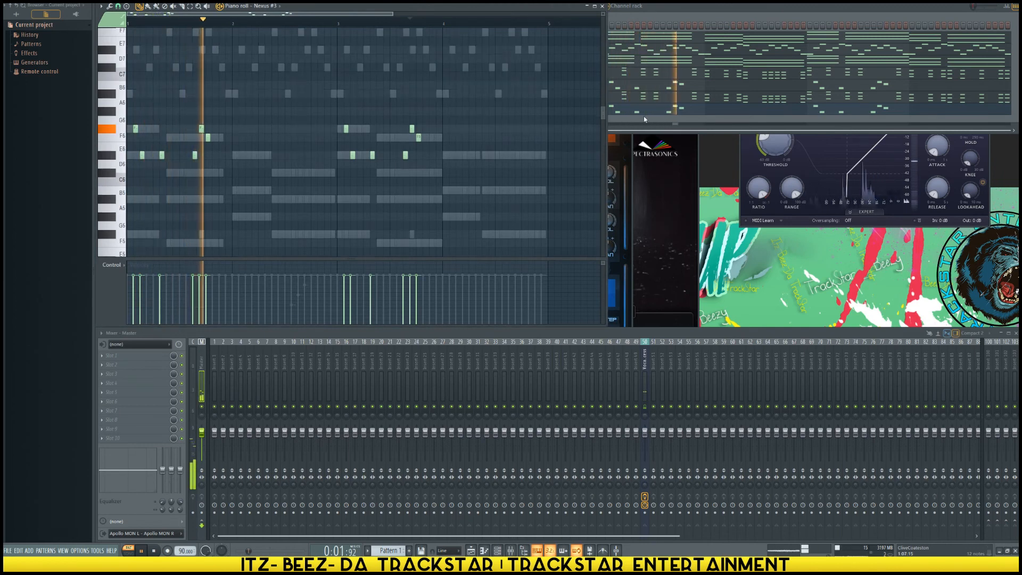
pyautogui.click(637, 118)
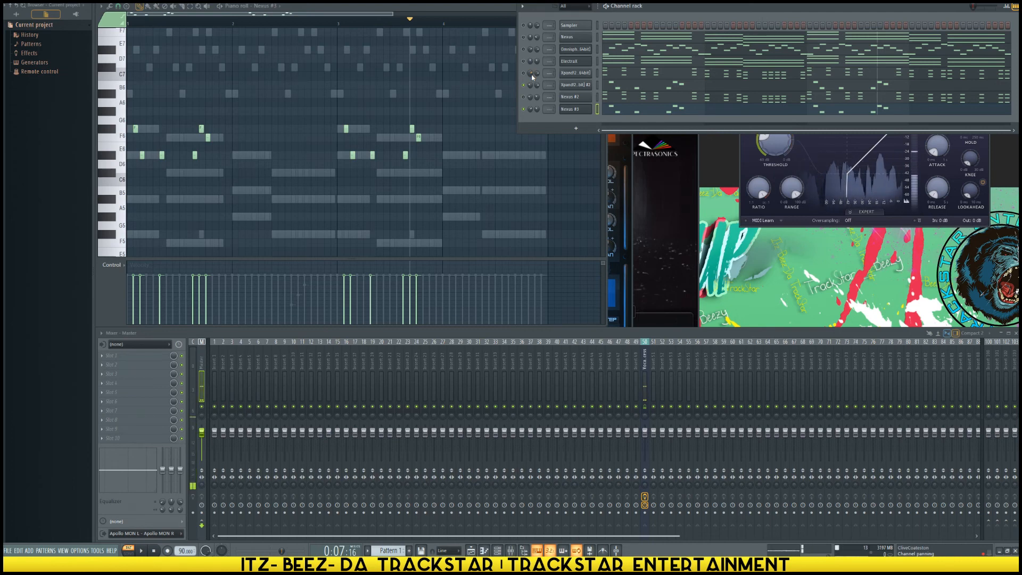
# Play the pattern with different combinations of the Xpand!2 and Nexus brass channels muted to compare the layers.
pyautogui.press('space')
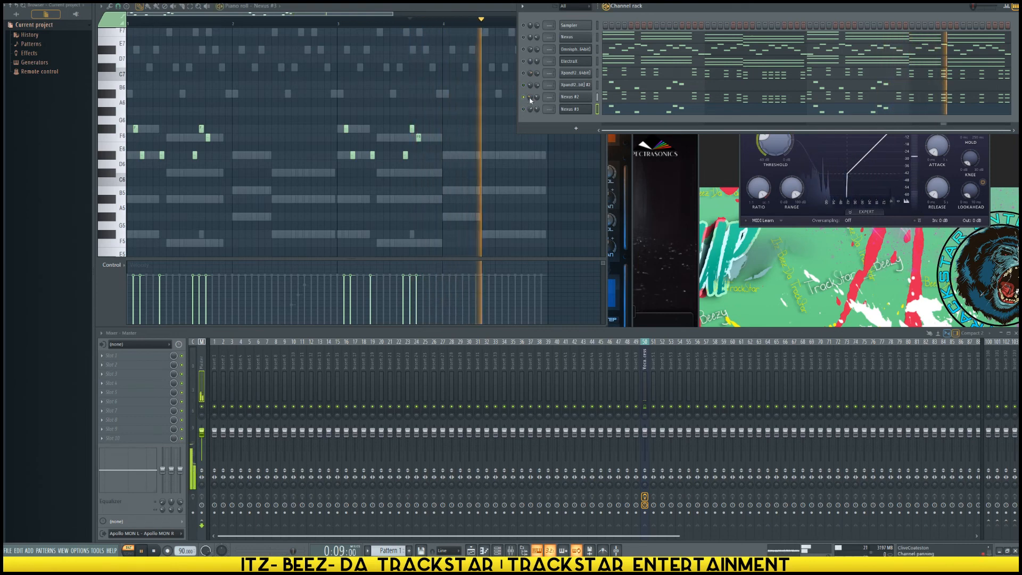
pyautogui.press('space')
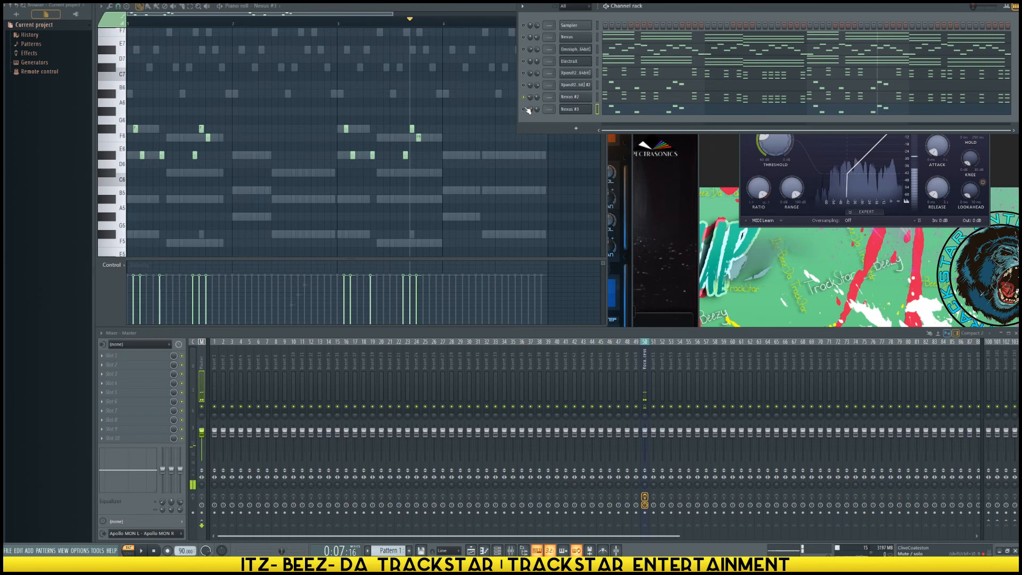
pyautogui.press('space')
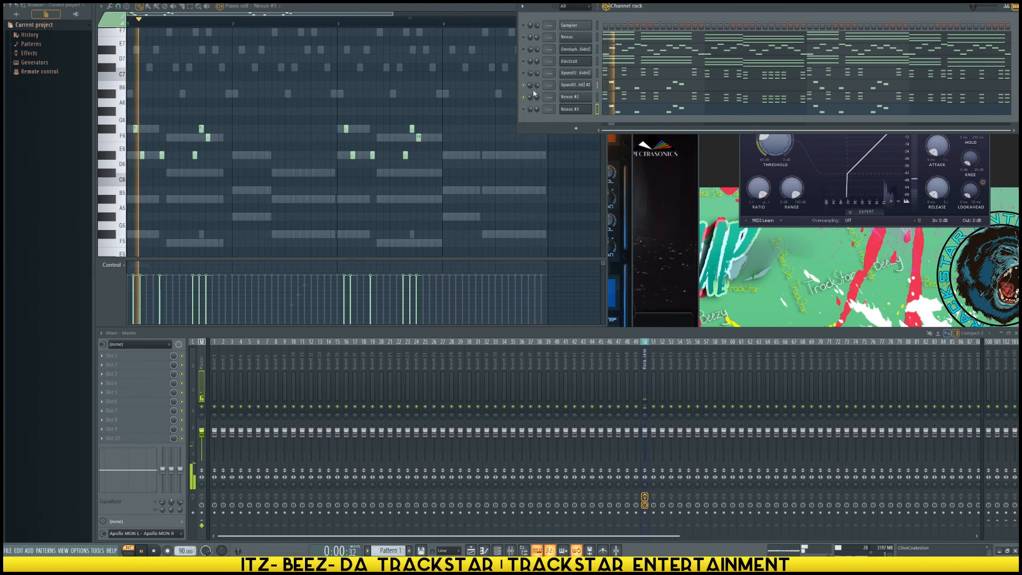
pyautogui.press('space')
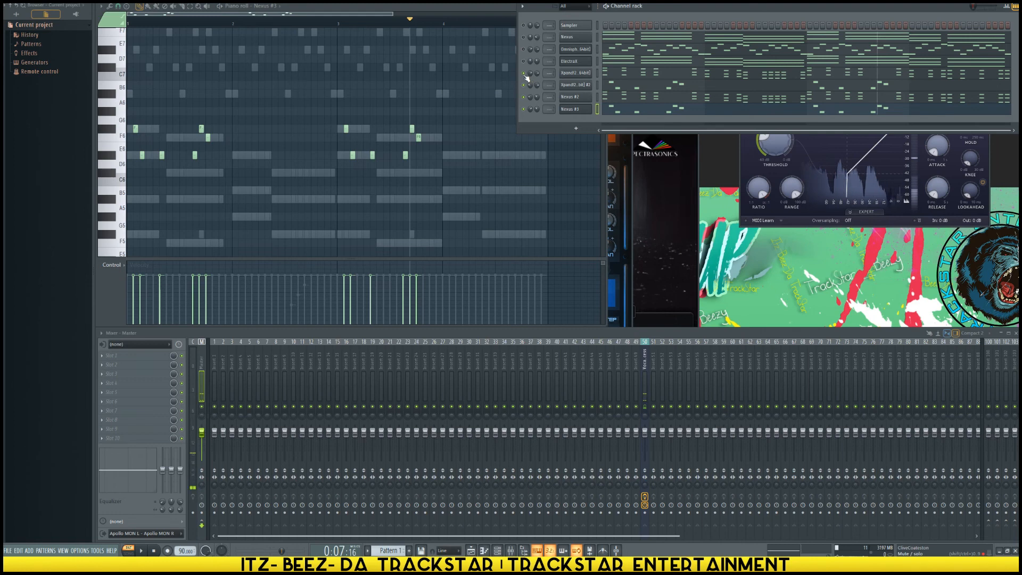
# Play back the layered pattern to review how the melodic channels sound together.
pyautogui.press('space')
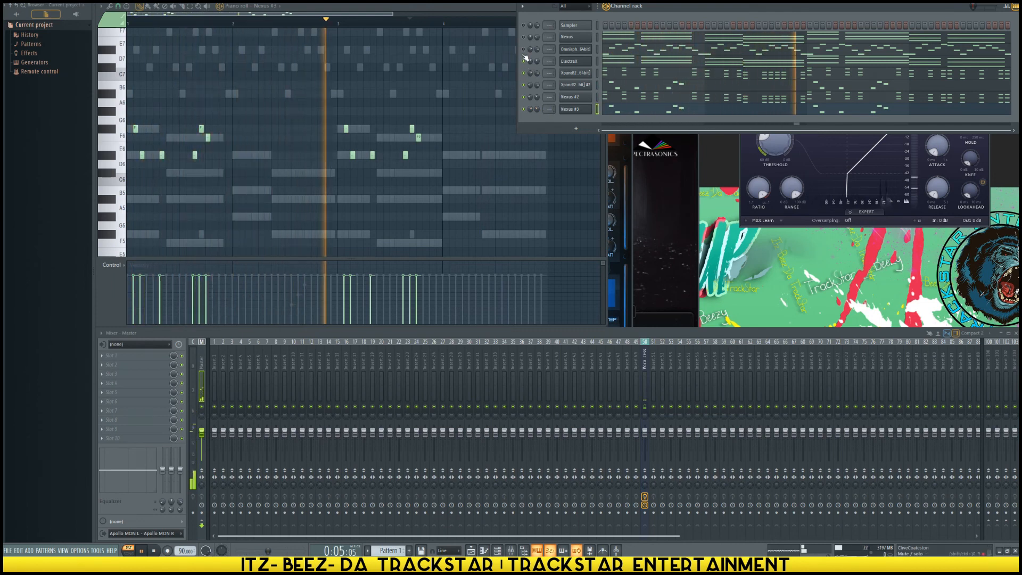
pyautogui.press('space')
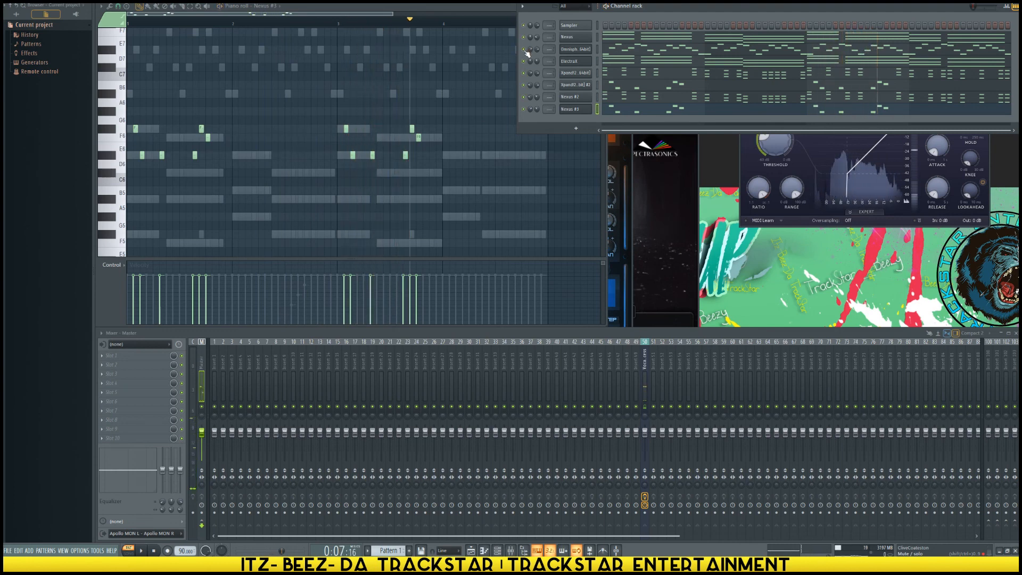
pyautogui.press('space')
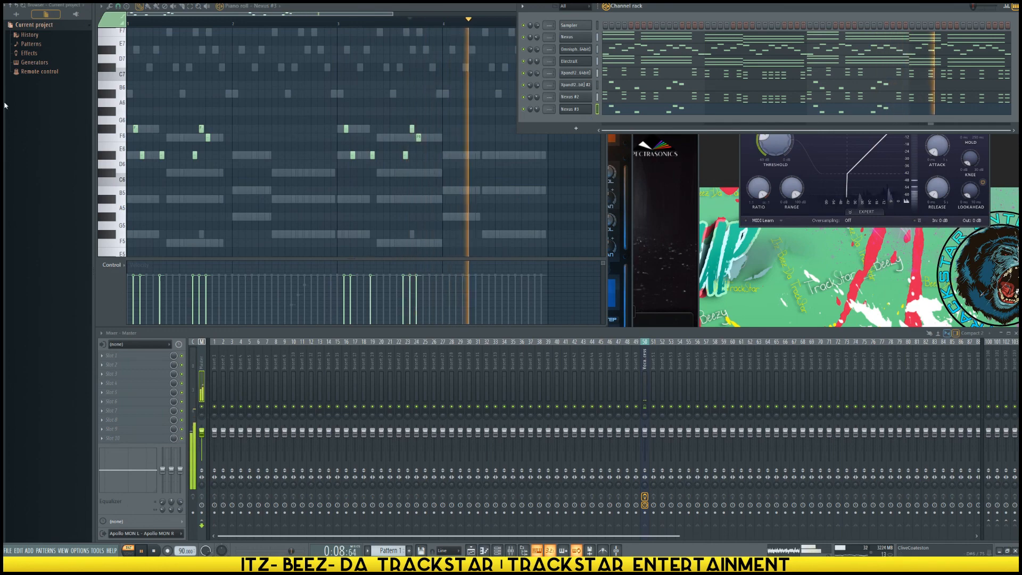
# Audition a snare from the Dancehall Don Dadda Drumkit Vol. 2 Snares folder and load Snare (14) into a new channel.
pyautogui.click(17, 14)
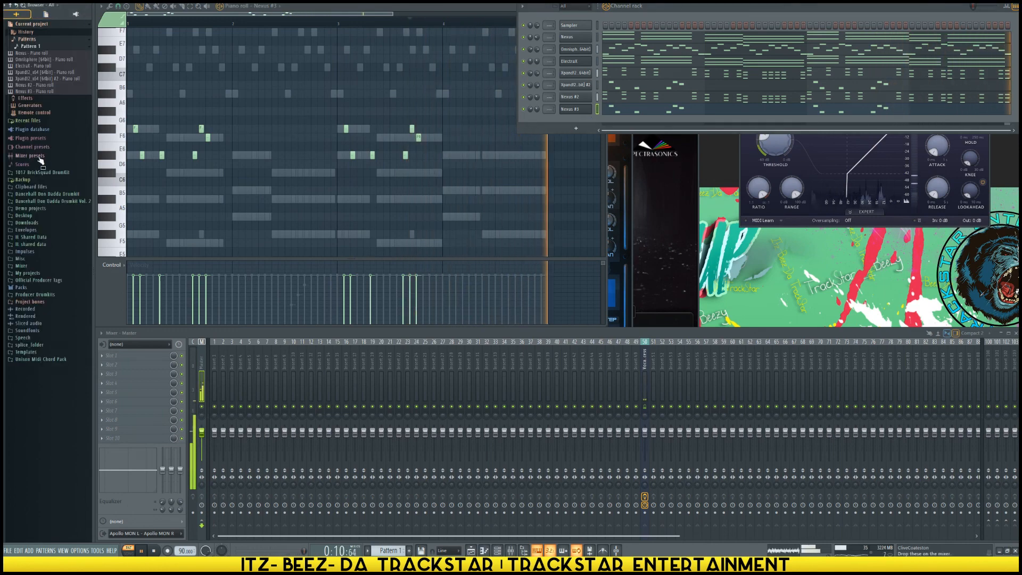
pyautogui.click(42, 201)
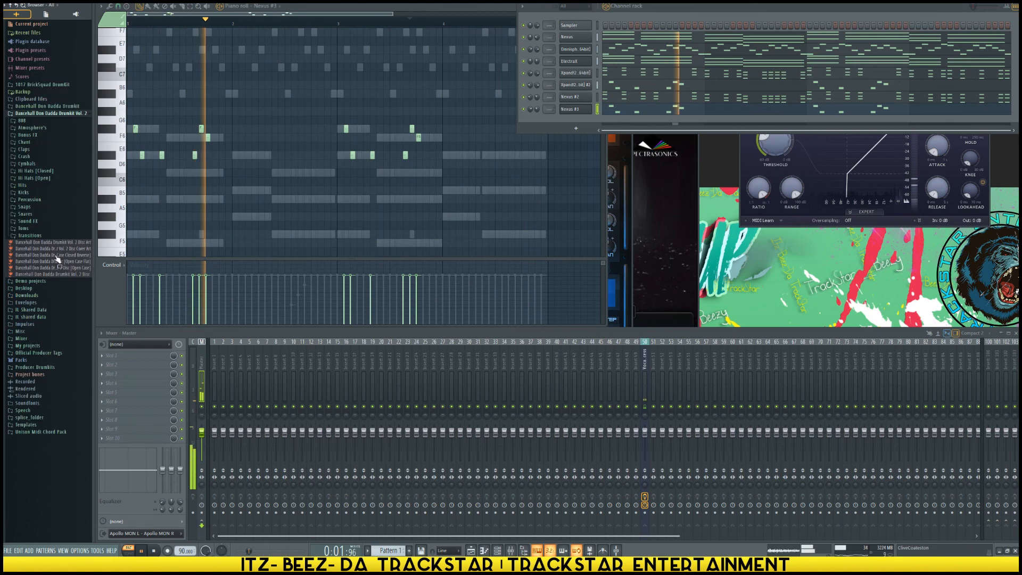
pyautogui.click(42, 214)
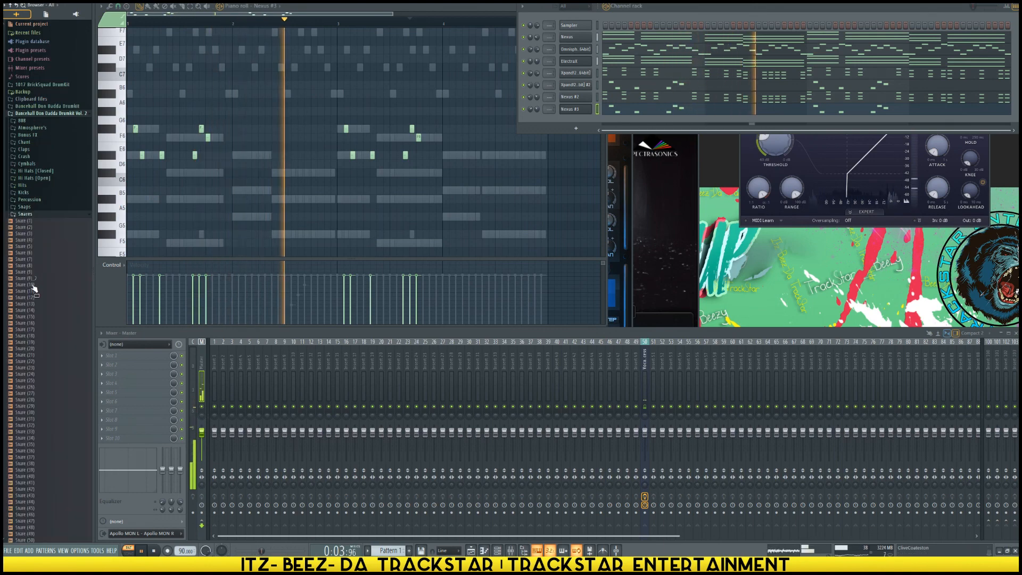
pyautogui.click(32, 311)
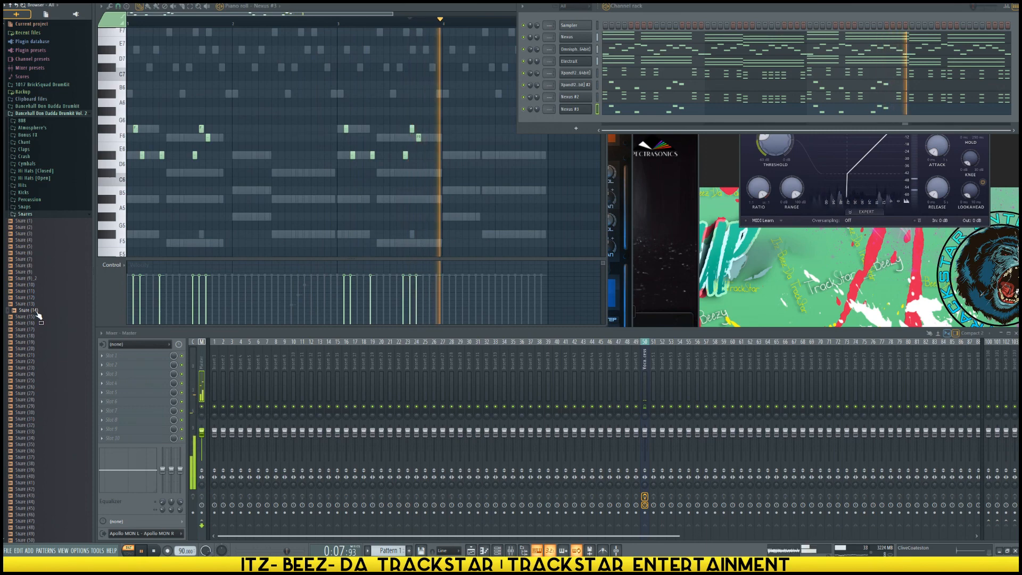
pyautogui.rightClick(37, 313)
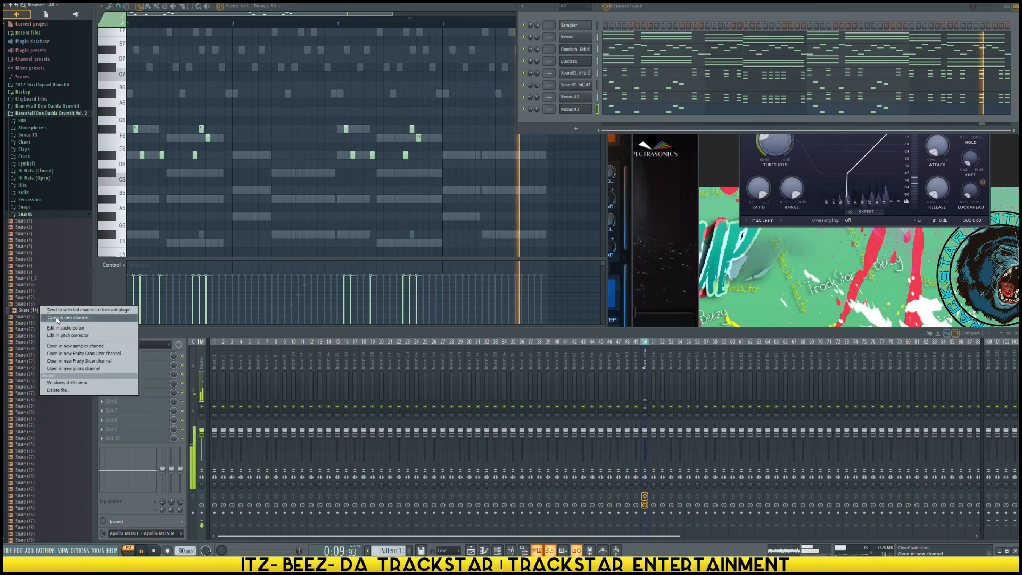
pyautogui.click(58, 310)
# Audition samples in the drumkit's Kicks folder during playback and load Kick (12) into a new channel.
pyautogui.click(22, 192)
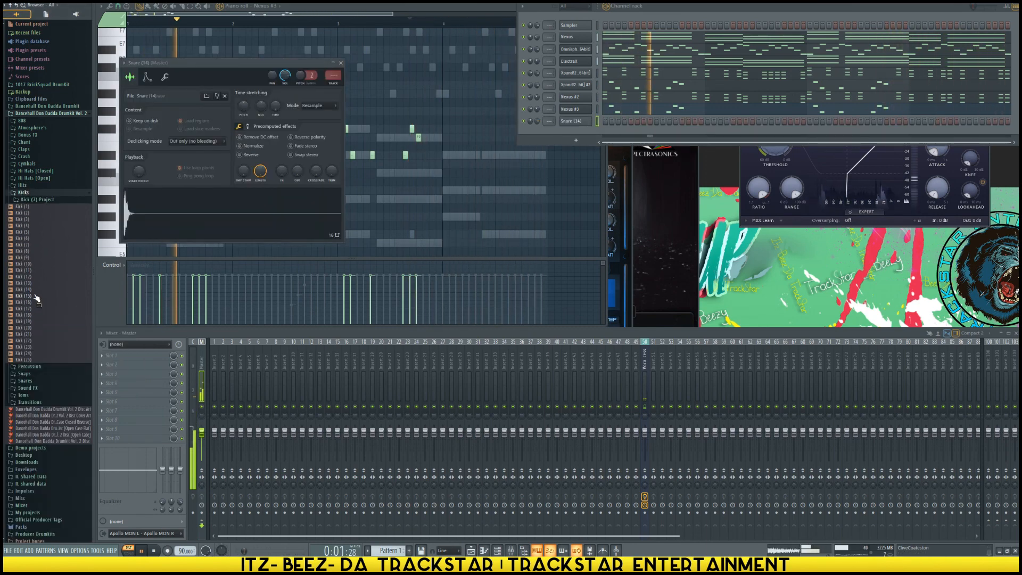
pyautogui.click(32, 225)
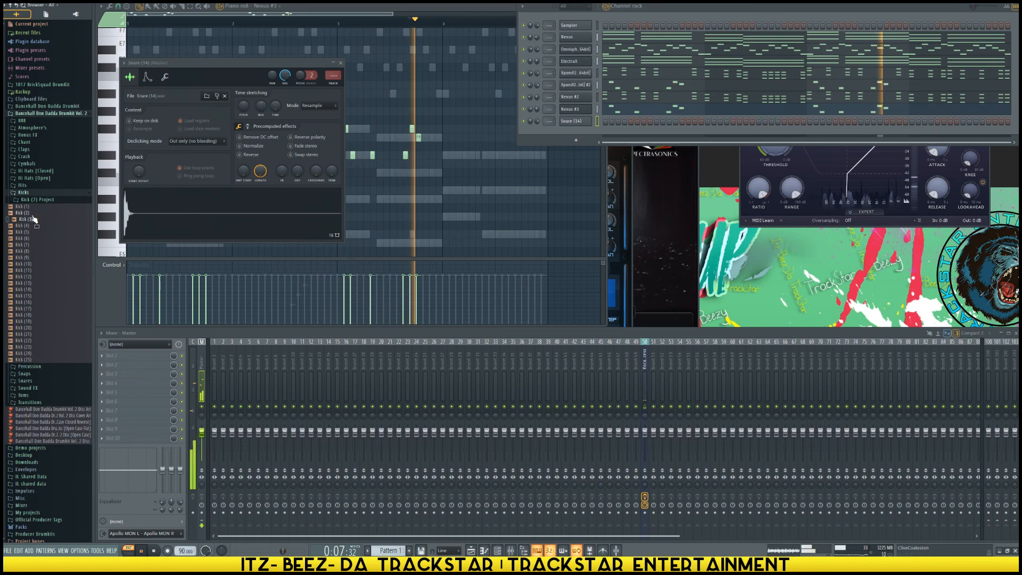
pyautogui.click(30, 284)
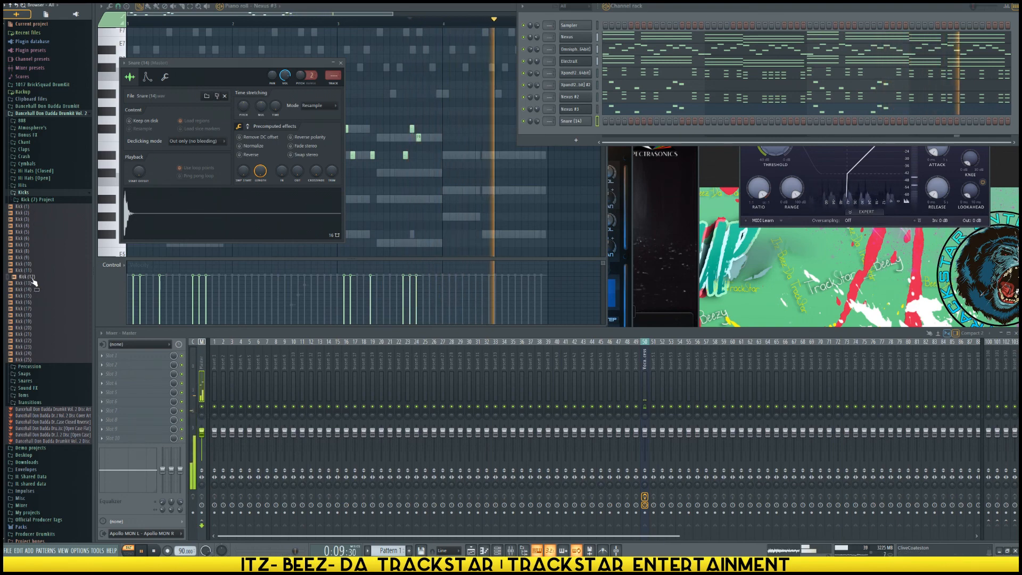
pyautogui.rightClick(38, 276)
pyautogui.click(45, 285)
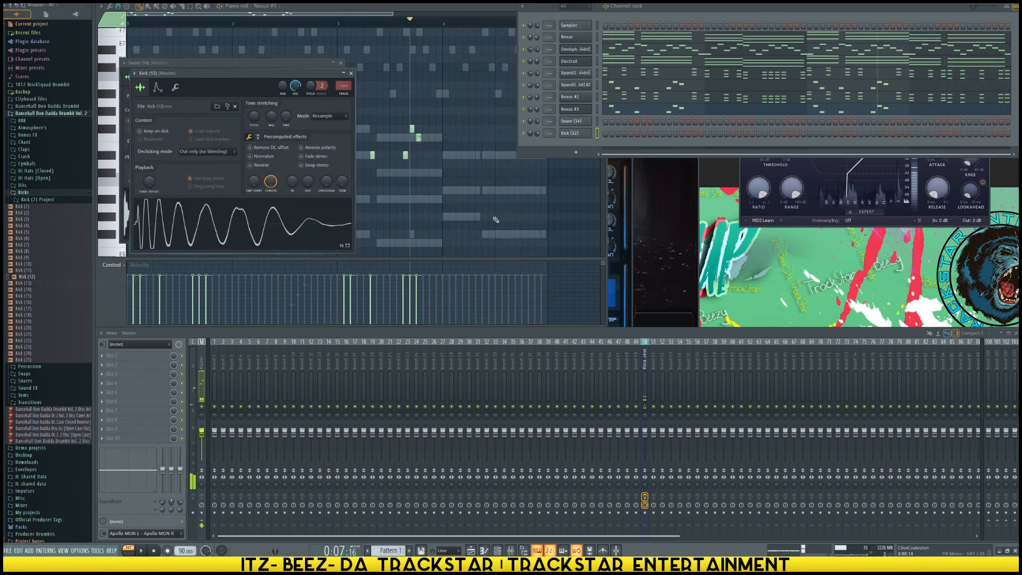
# Delete the Snare (14) and Kick (12) channels from the channel rack.
pyautogui.press('Return')
pyautogui.rightClick(574, 123)
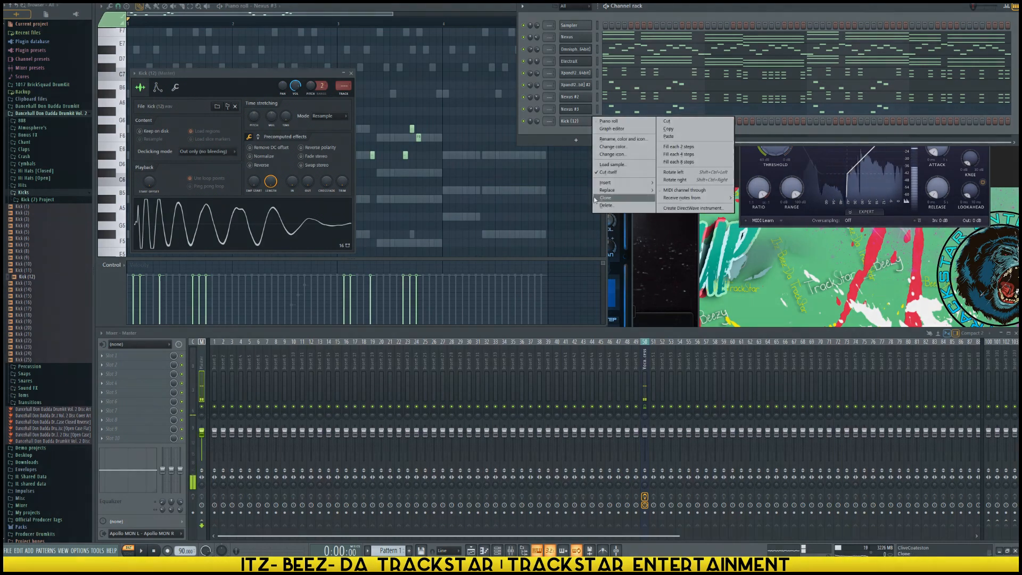
pyautogui.click(604, 205)
pyautogui.press('Return')
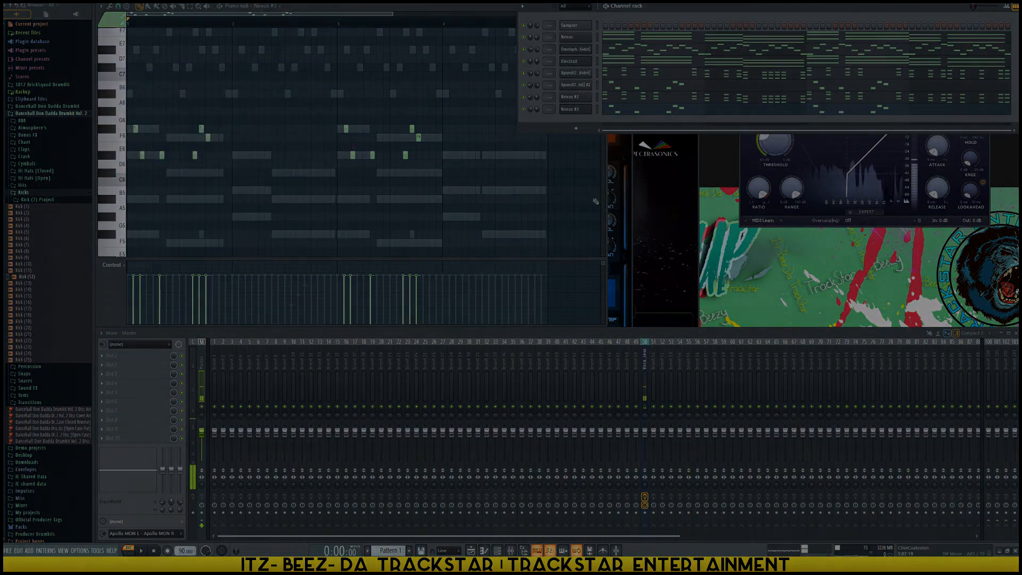